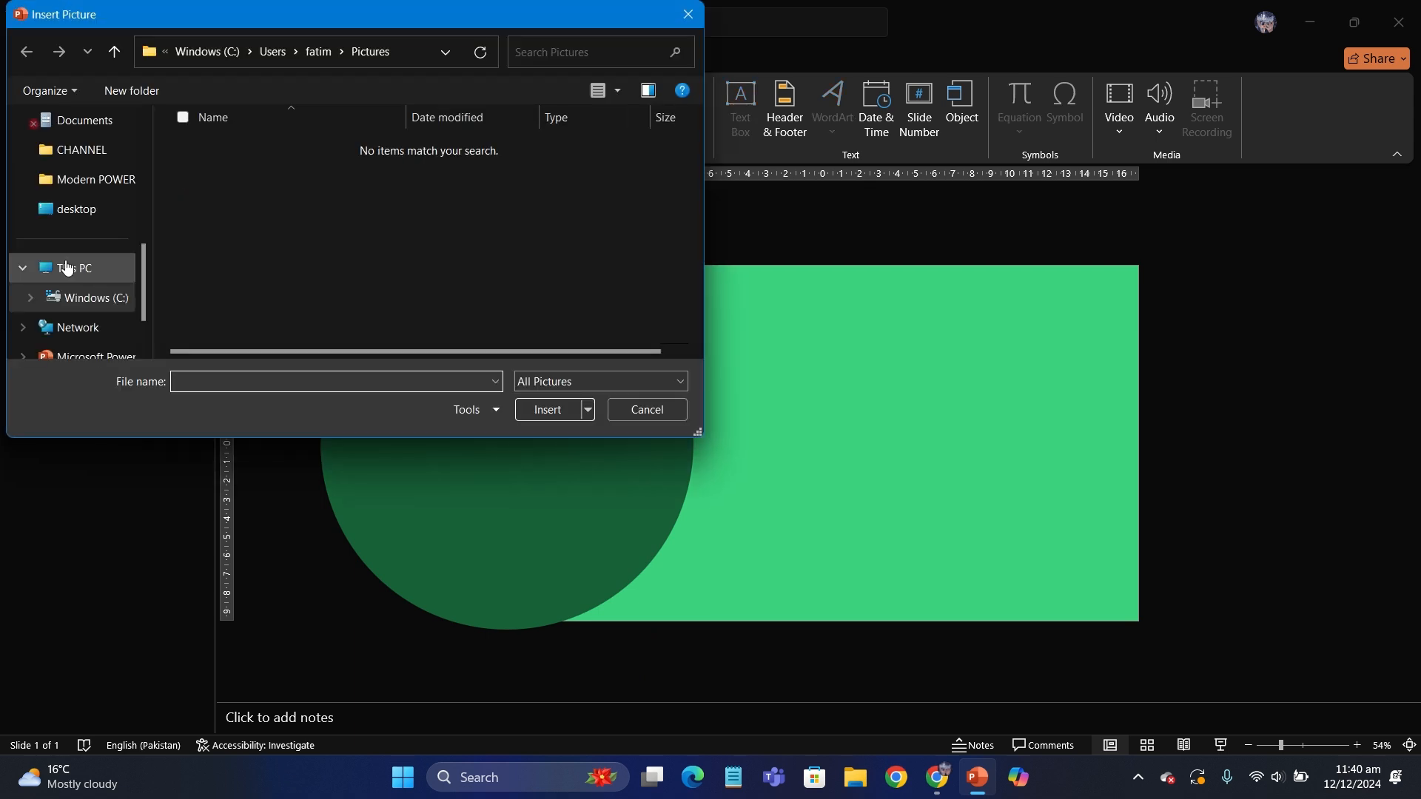
- Insert the ornament, bell, gingerbread man and snowflake cookie pictures onto the slide
scroll(67, 271, "up", 5)
left_click(68, 334)
key("Escape")
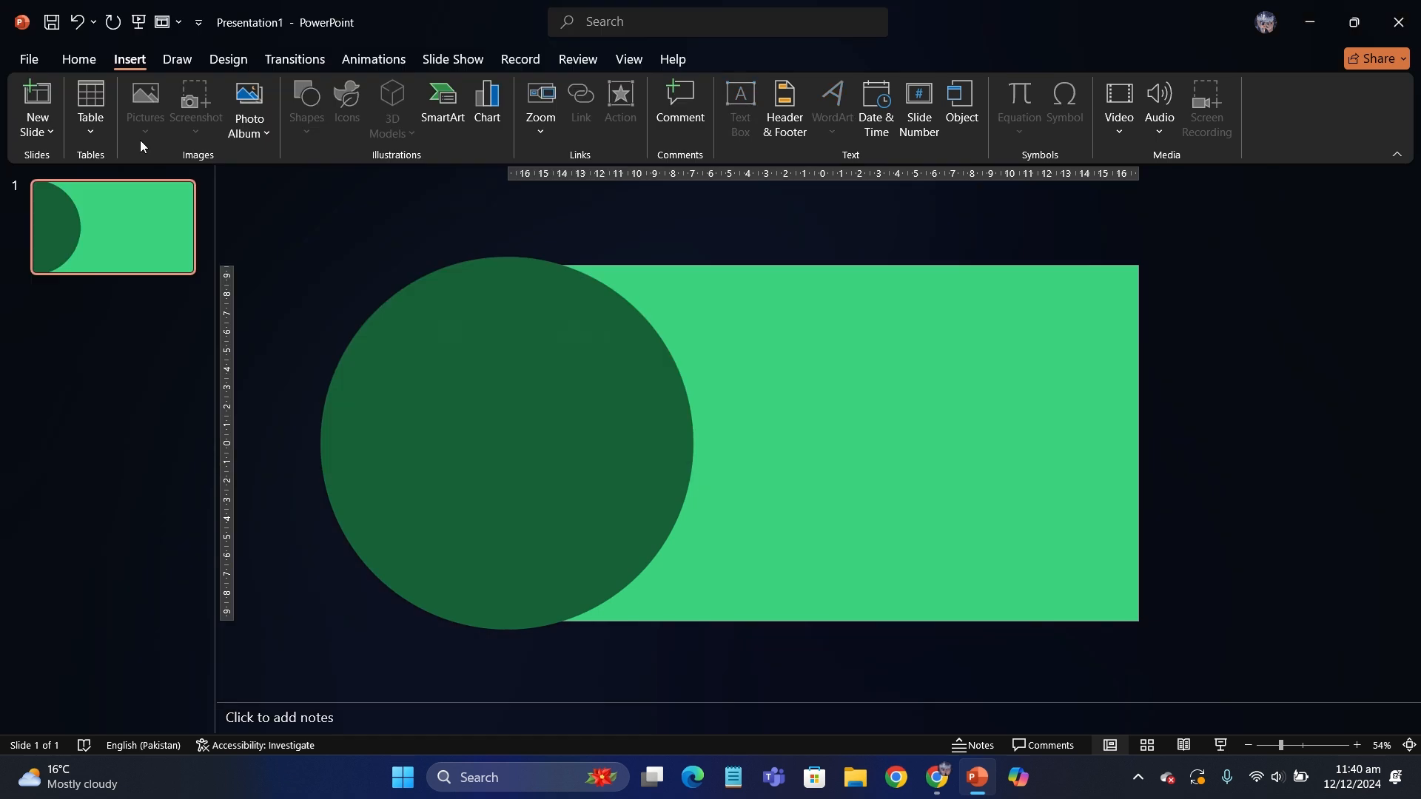
left_click_drag(1063, 657, 845, 518)
- Resize the four selected cookie pictures, setting their height to 10 cm and finally their width to 10 cm
left_click(1306, 94)
type("19")
key("Return")
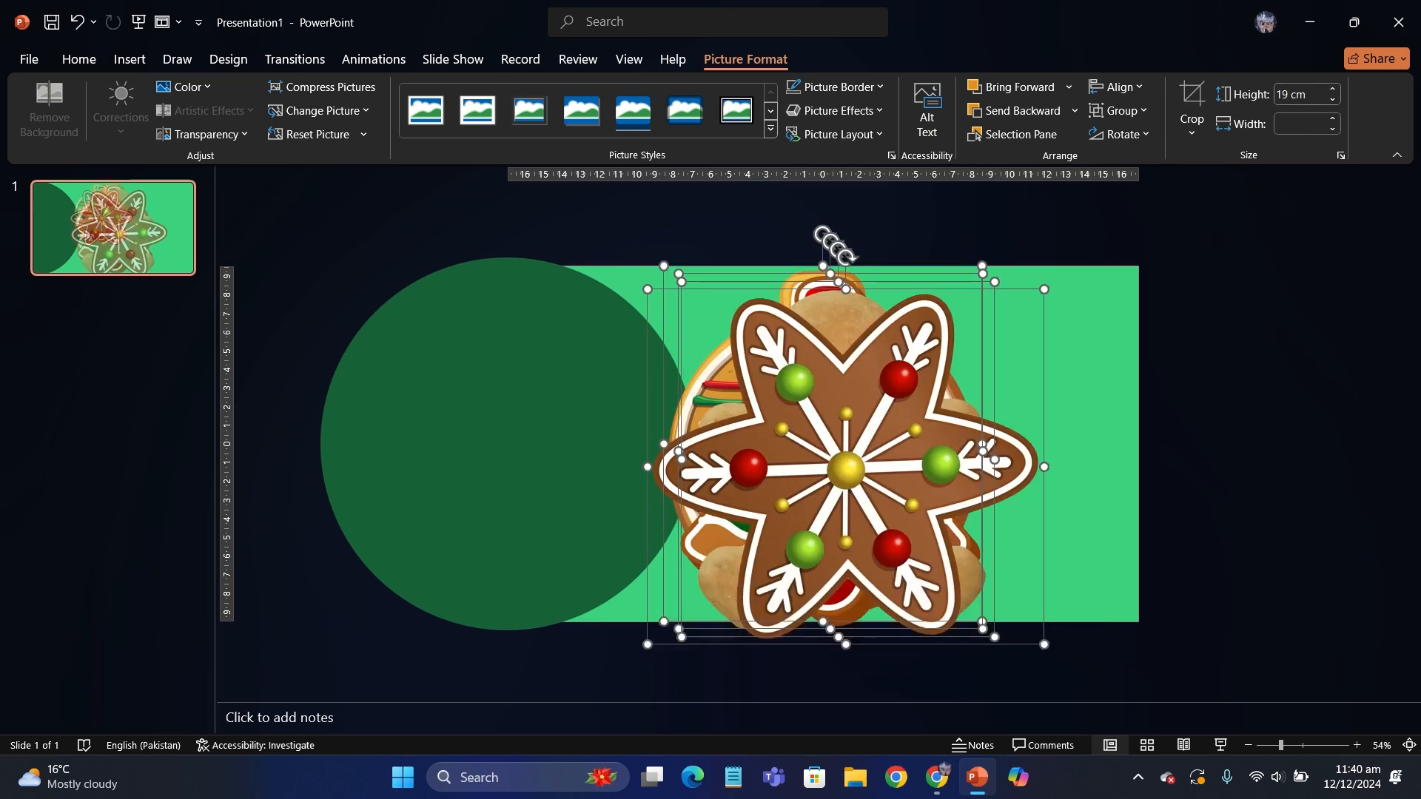
type("10")
key("Return")
left_click(1293, 125)
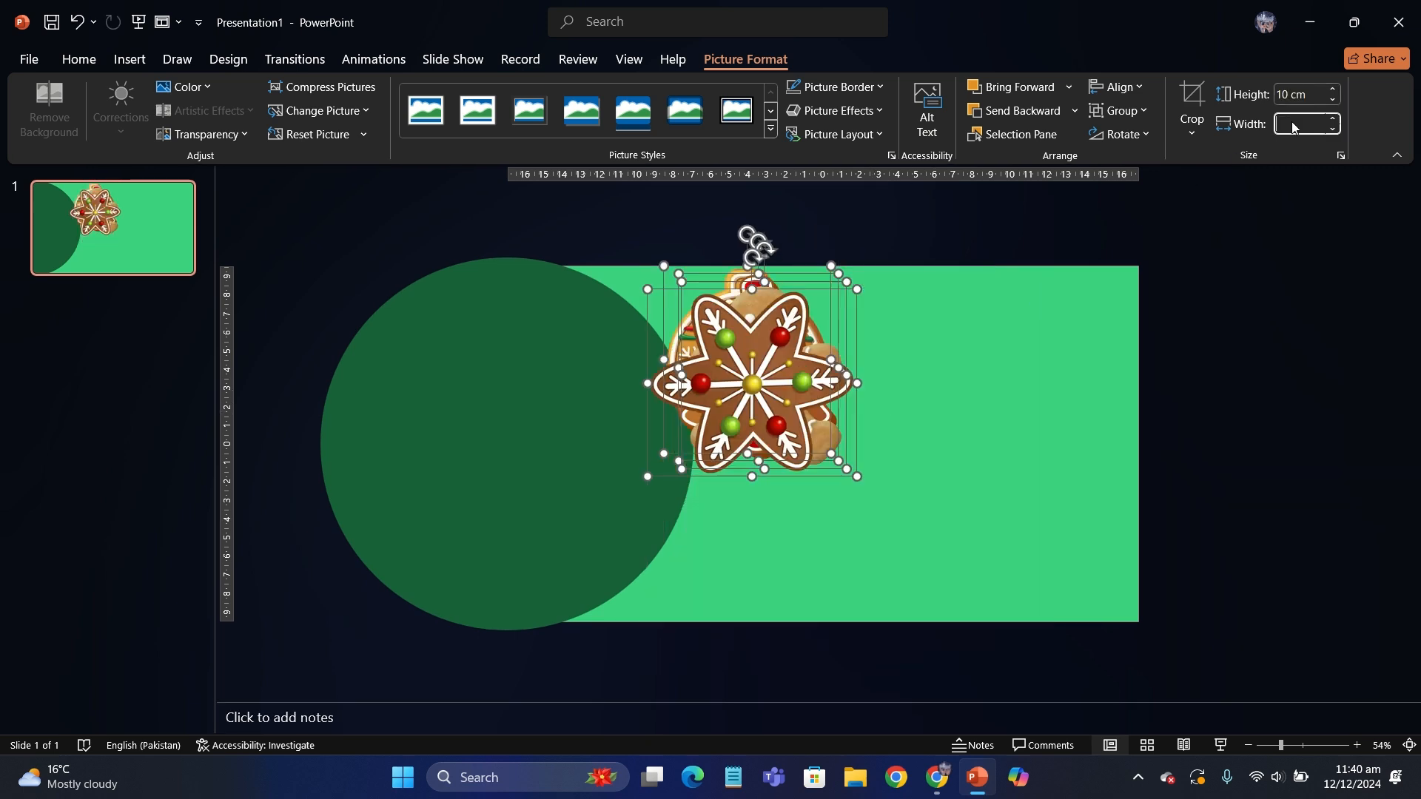
type("10")
key("Return")
- Spread out the stacked cookies, moving the snowflake, the gingerbread man and the bell away from the round ornament
left_click(975, 391)
left_click_drag(742, 374, 995, 410)
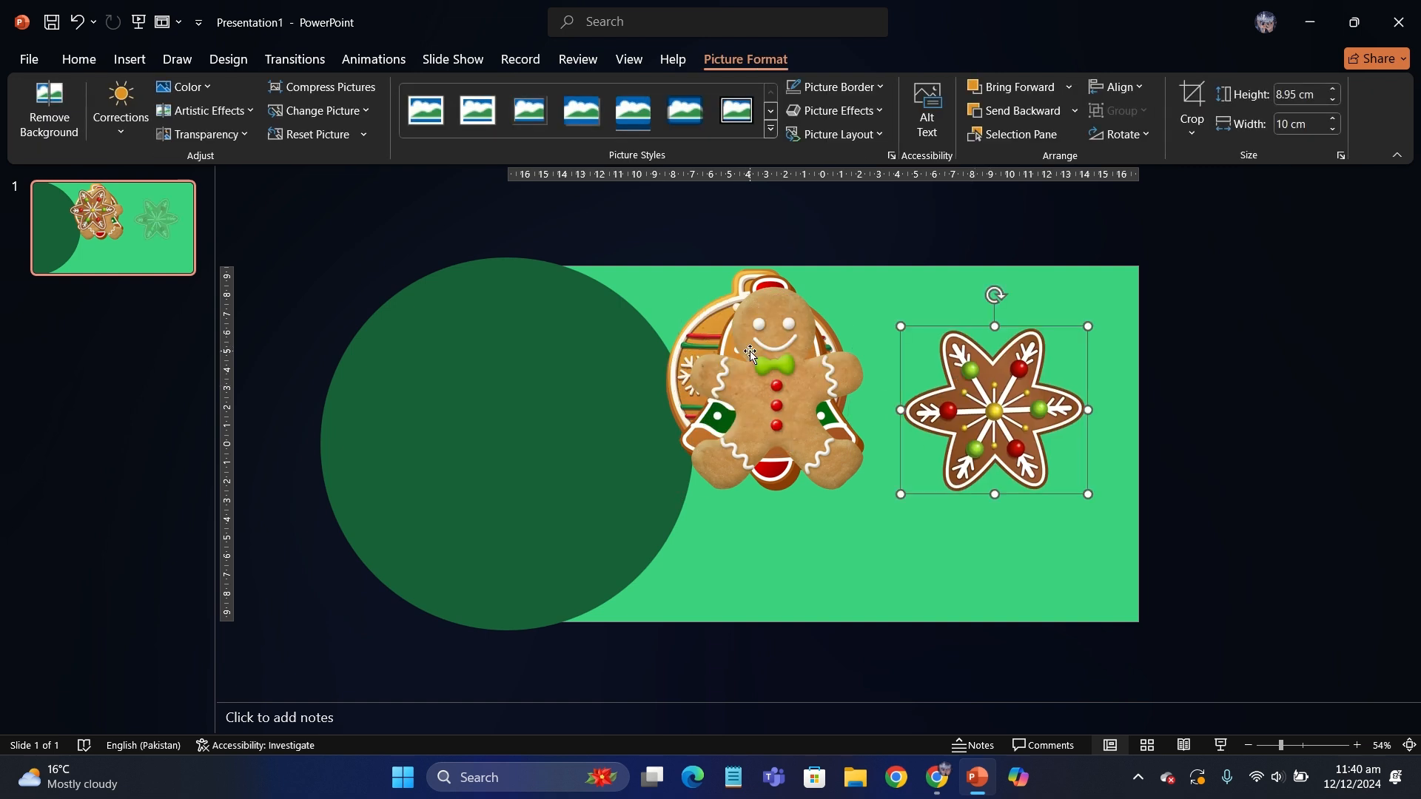
left_click_drag(774, 392, 822, 618)
left_click_drag(770, 362, 664, 424)
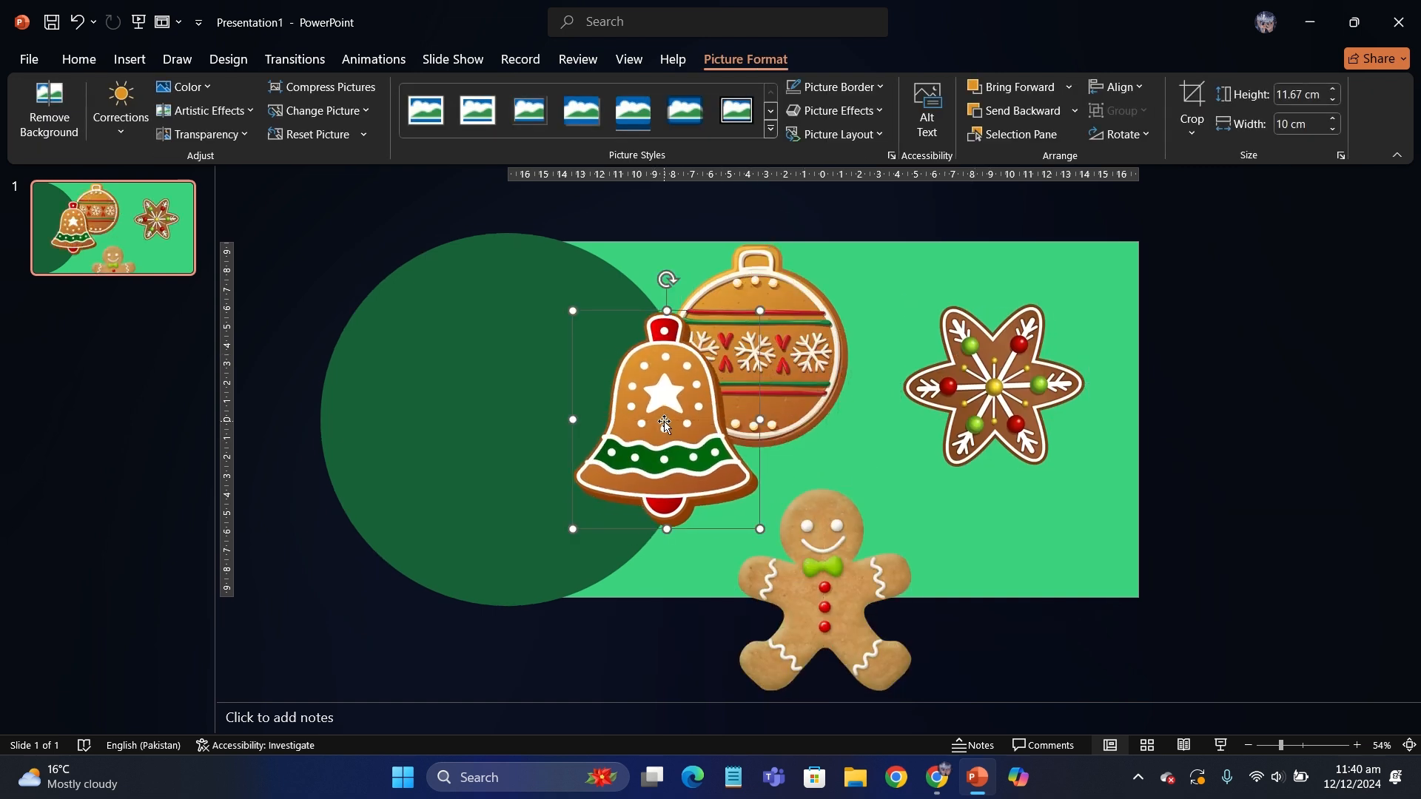
- Arrange the cookies around the dark green circle: ornament at its top, bell right, gingerbread man at its bottom, snowflake left
left_click_drag(778, 345, 589, 290)
scroll(540, 281, "down", 2)
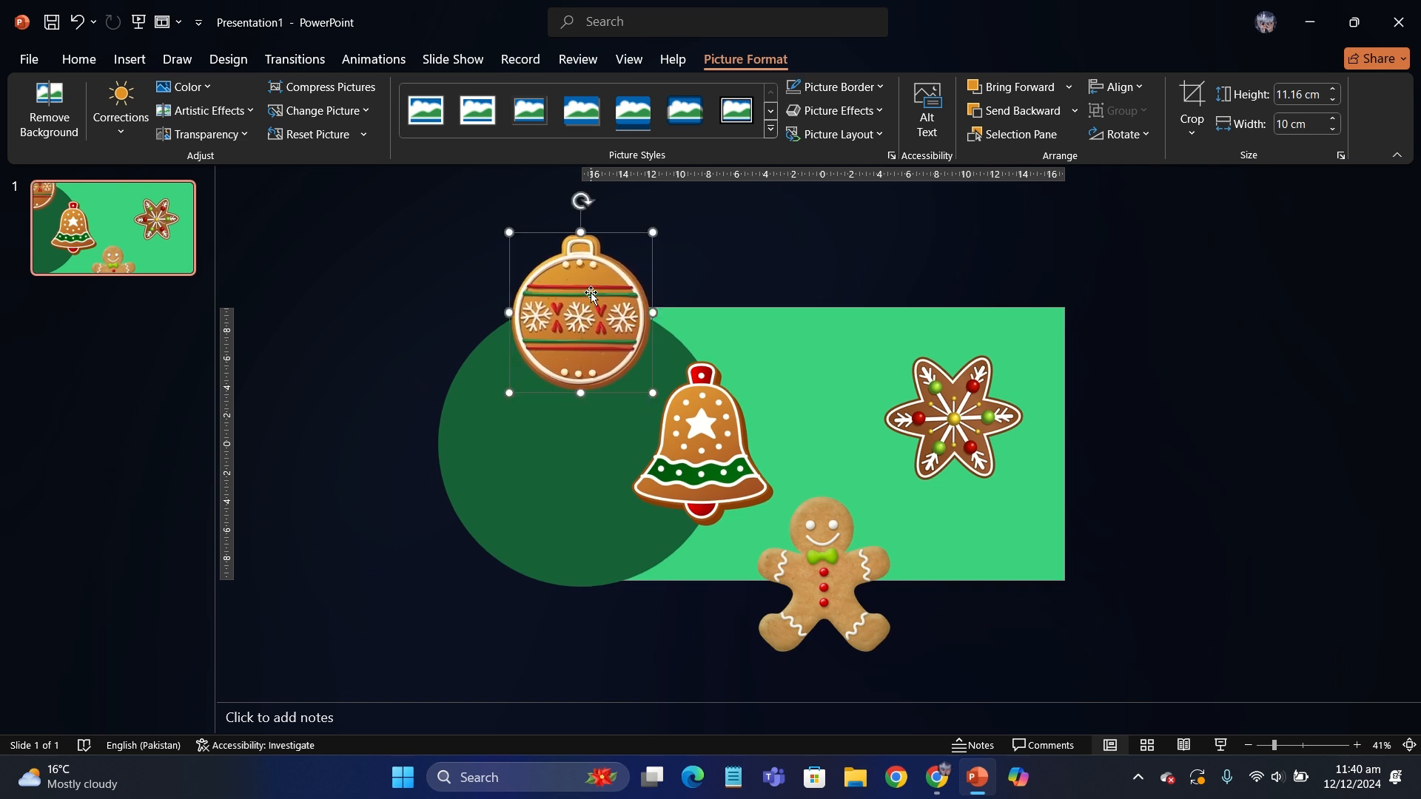
left_click(685, 425)
mouse_move(685, 425)
left_mouse_down()
mouse_move(688, 415)
mouse_move(689, 426)
left_mouse_up()
left_click_drag(815, 595, 573, 583)
left_click_drag(999, 419, 478, 444)
- Set the snowflake cookie's height to 10 cm
left_click(1298, 94)
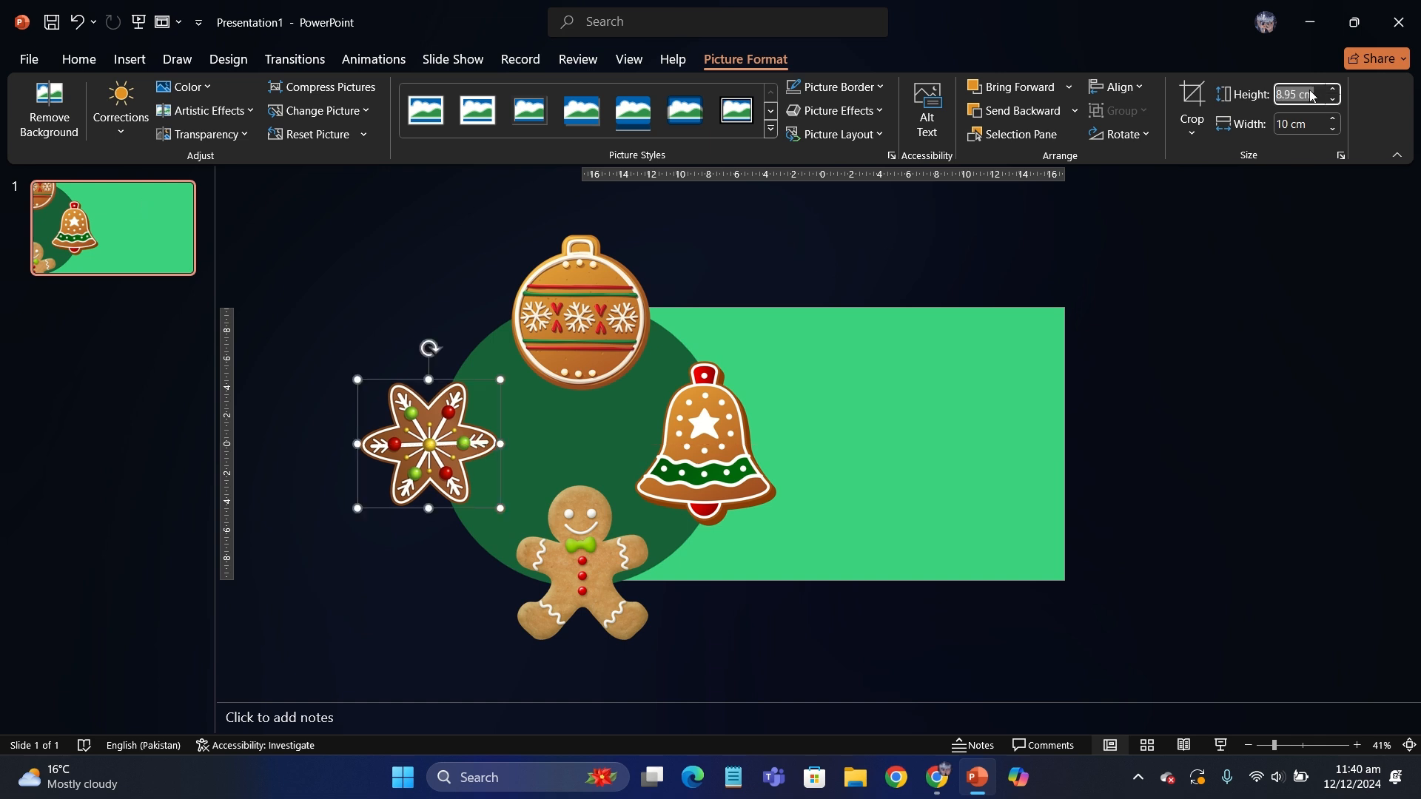
type("10")
key("Return")
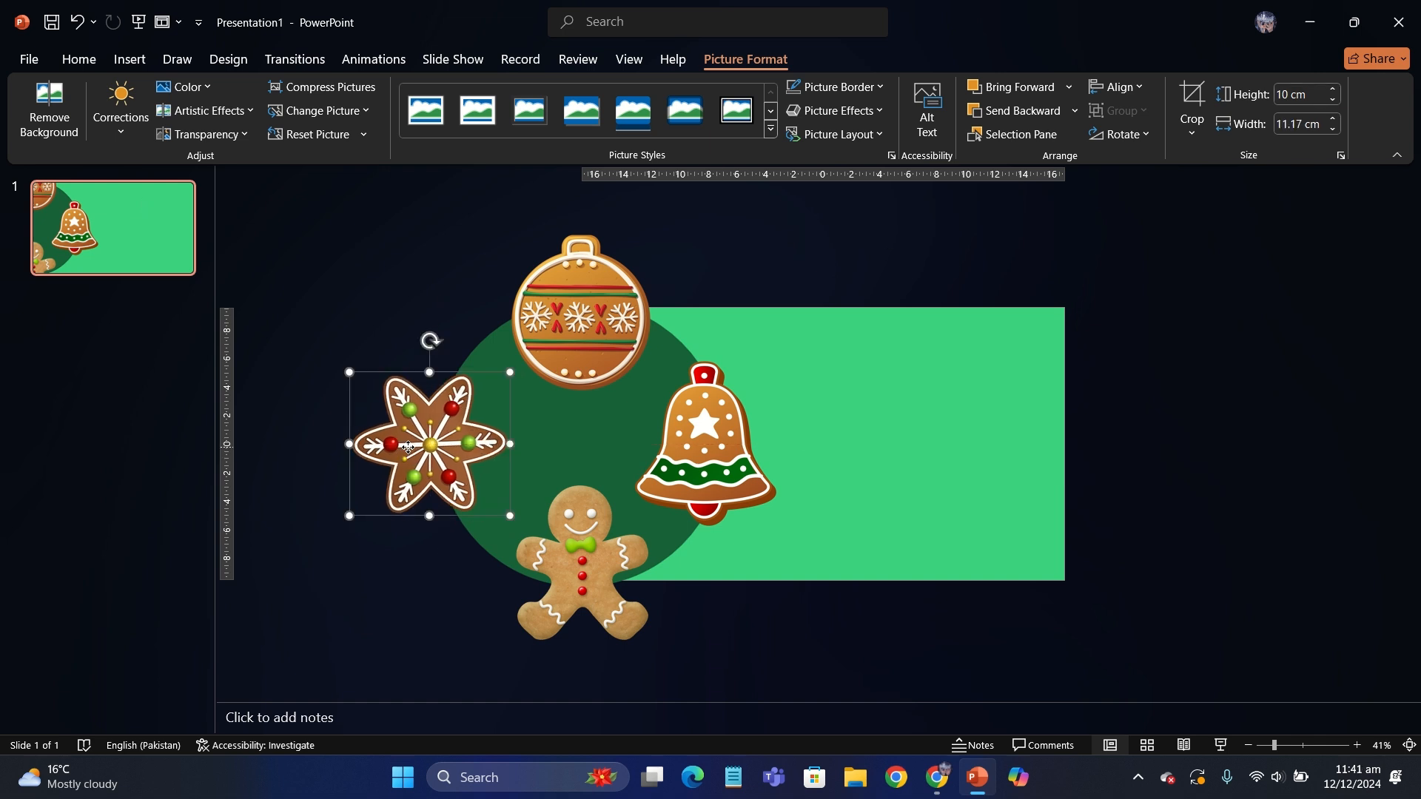
left_click(881, 419)
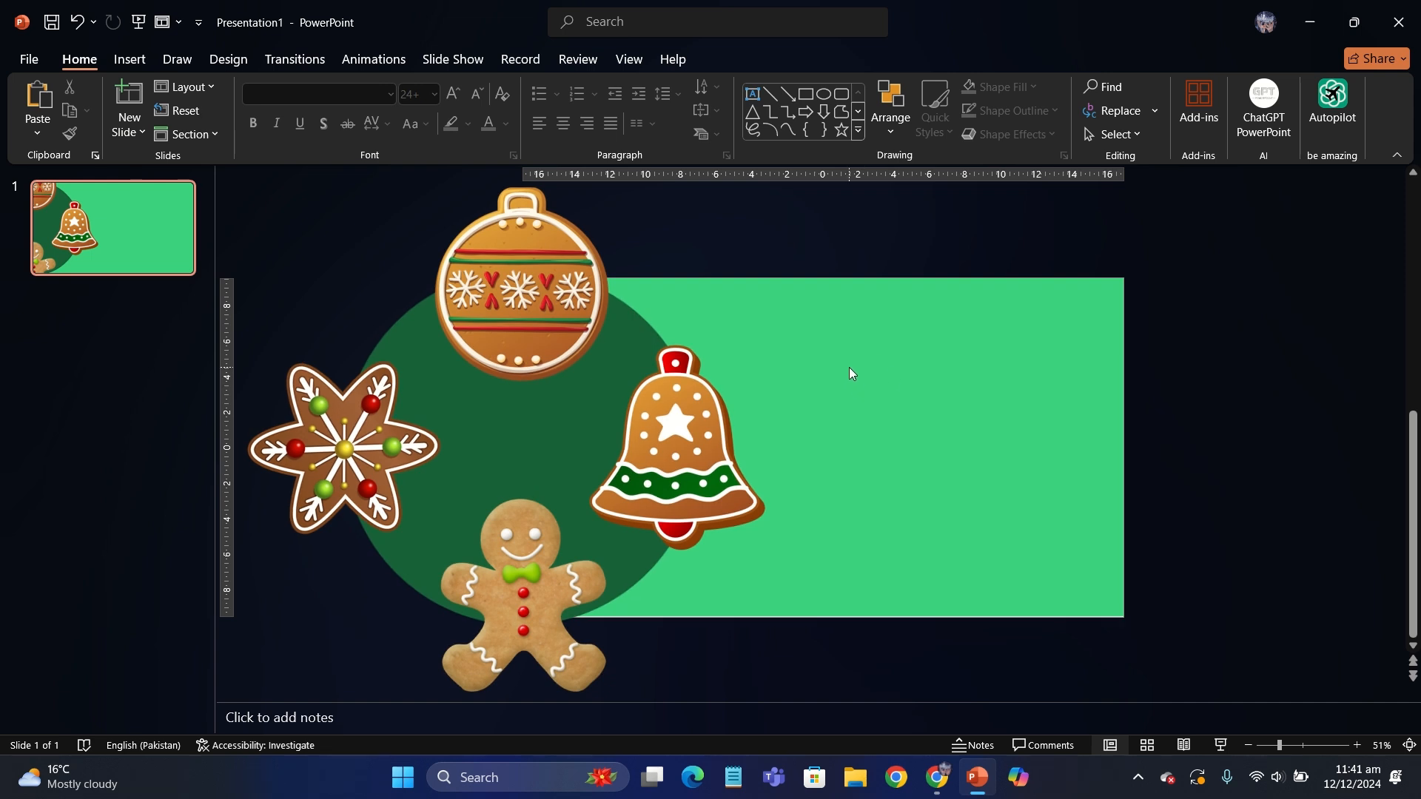
scroll(849, 367, "down", 1, "ctrl")
left_click(625, 344)
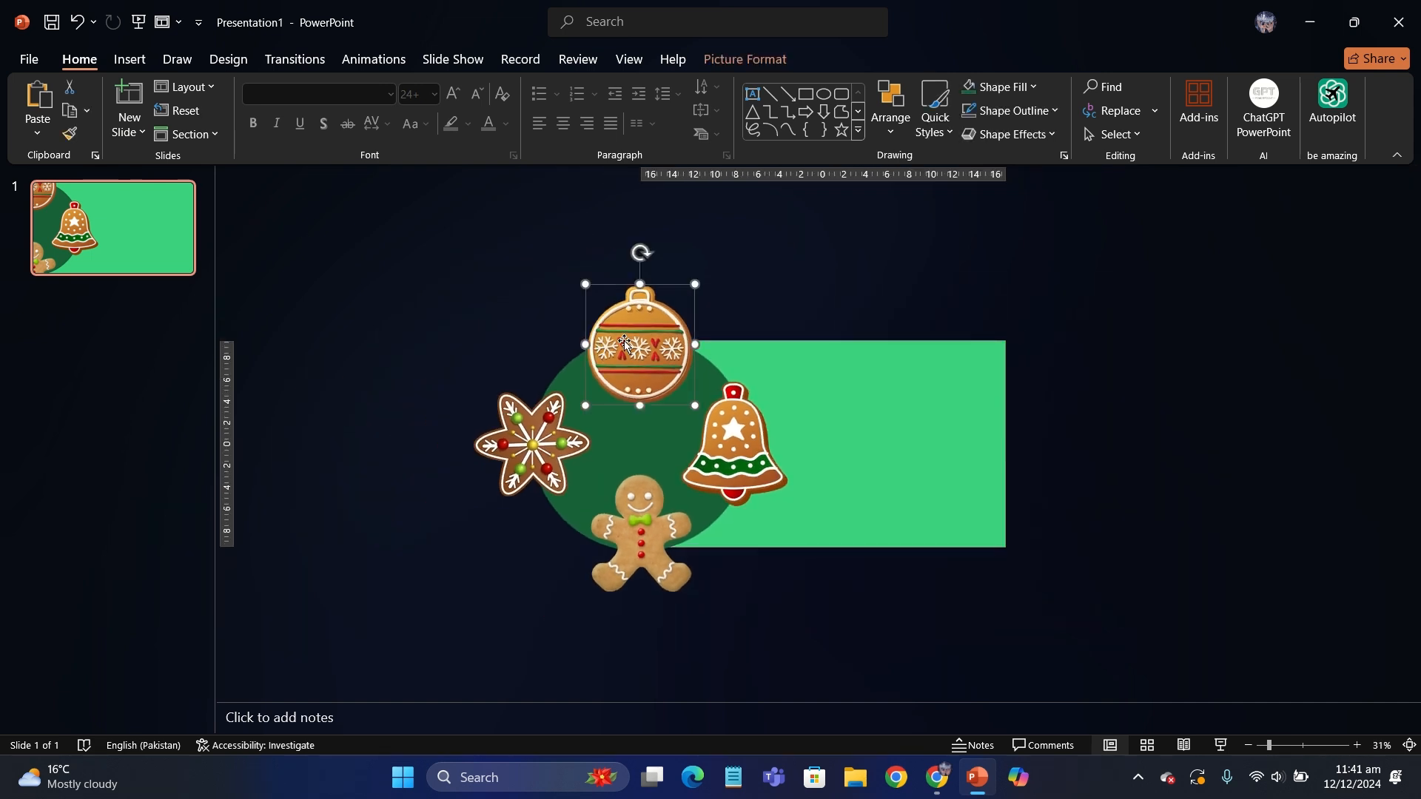
left_click_drag(291, 225, 829, 673)
left_click(394, 371)
scroll(393, 371, "up", 1, "ctrl")
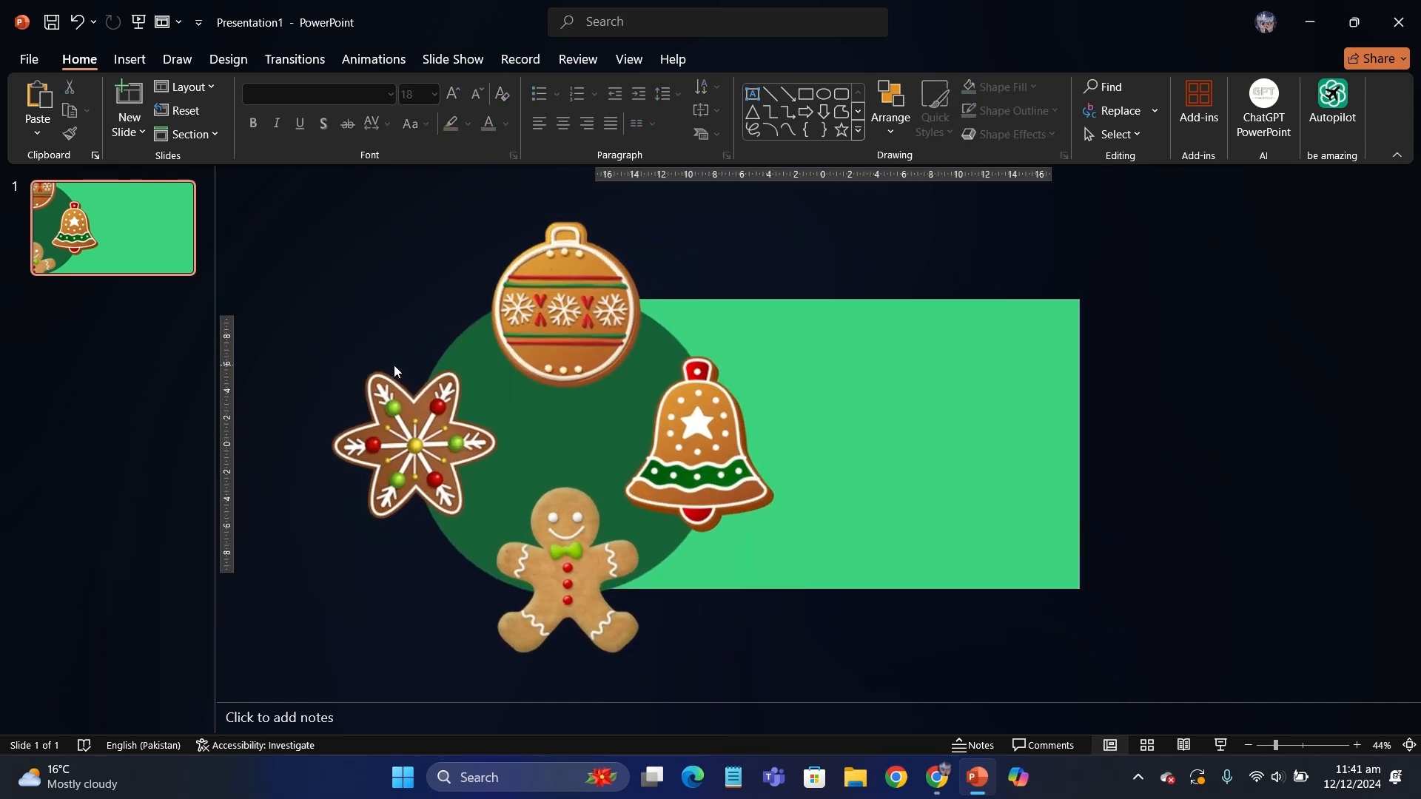
- Try rotating the round ornament cookie a quarter turn counterclockwise by hand, and undo the rotation
left_click(572, 320)
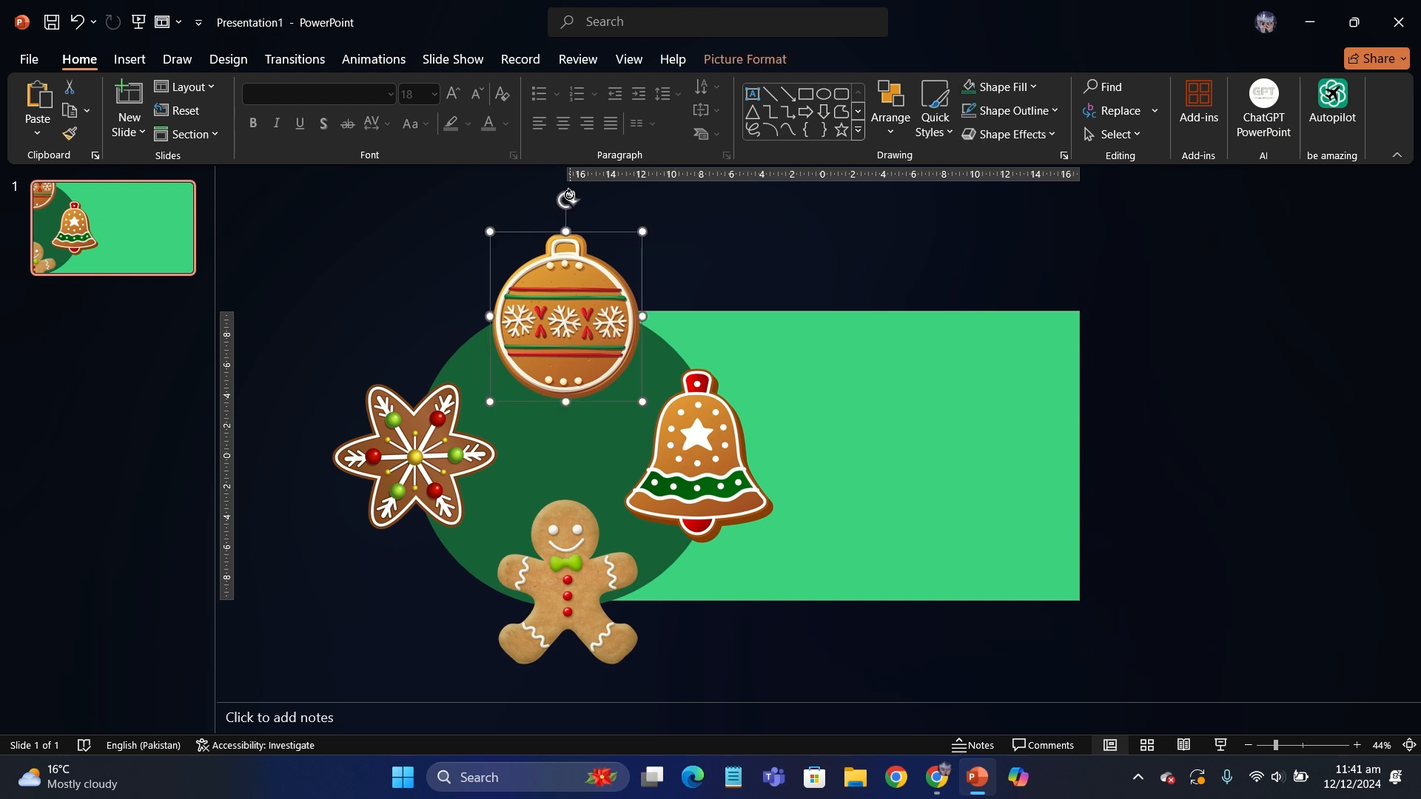
left_click_drag(569, 195, 446, 311)
left_click(396, 253)
mouse_move(787, 4)
left_click(590, 45)
left_click(604, 278)
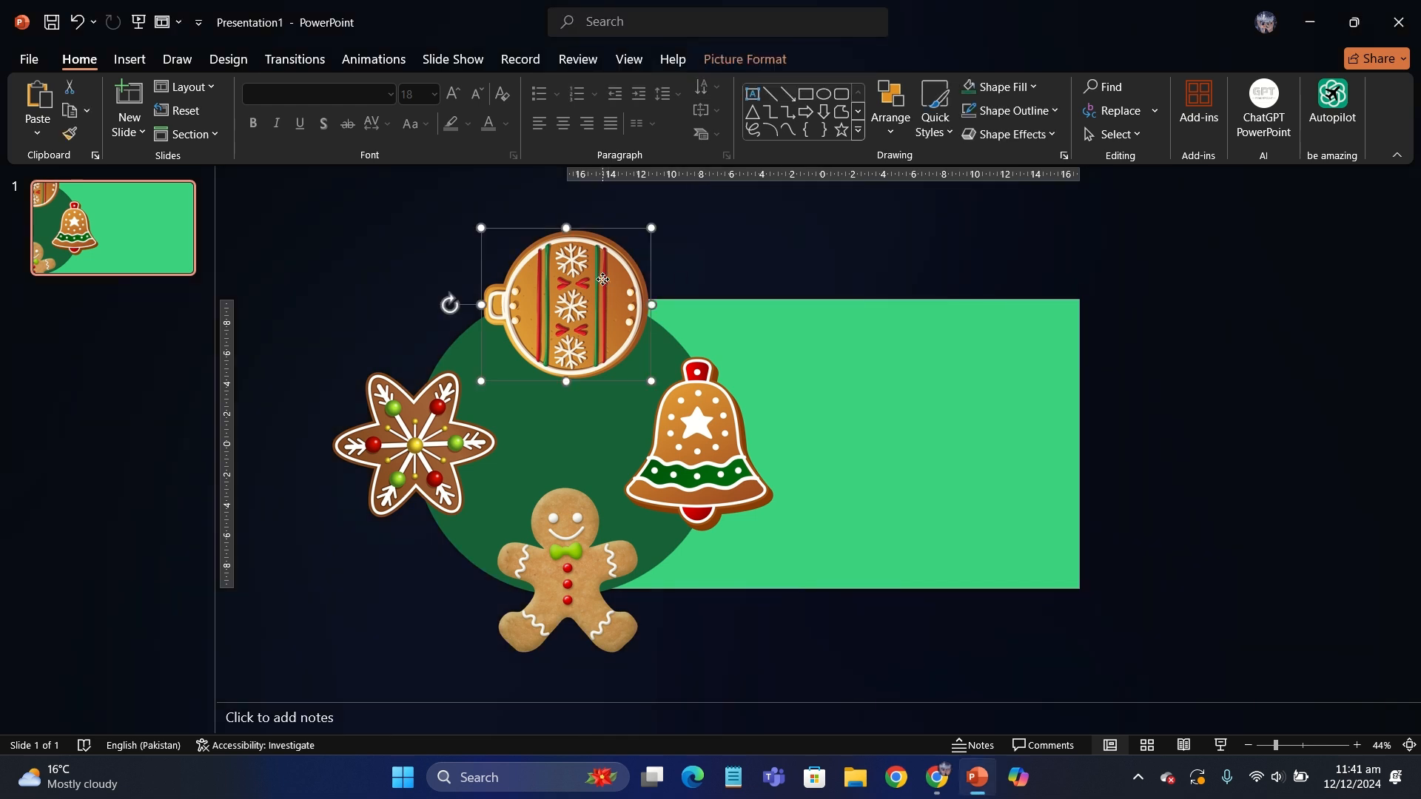
key("ctrl+z")
- Rotate the round ornament cookie left by 90°
left_click(769, 62)
left_click(1113, 87)
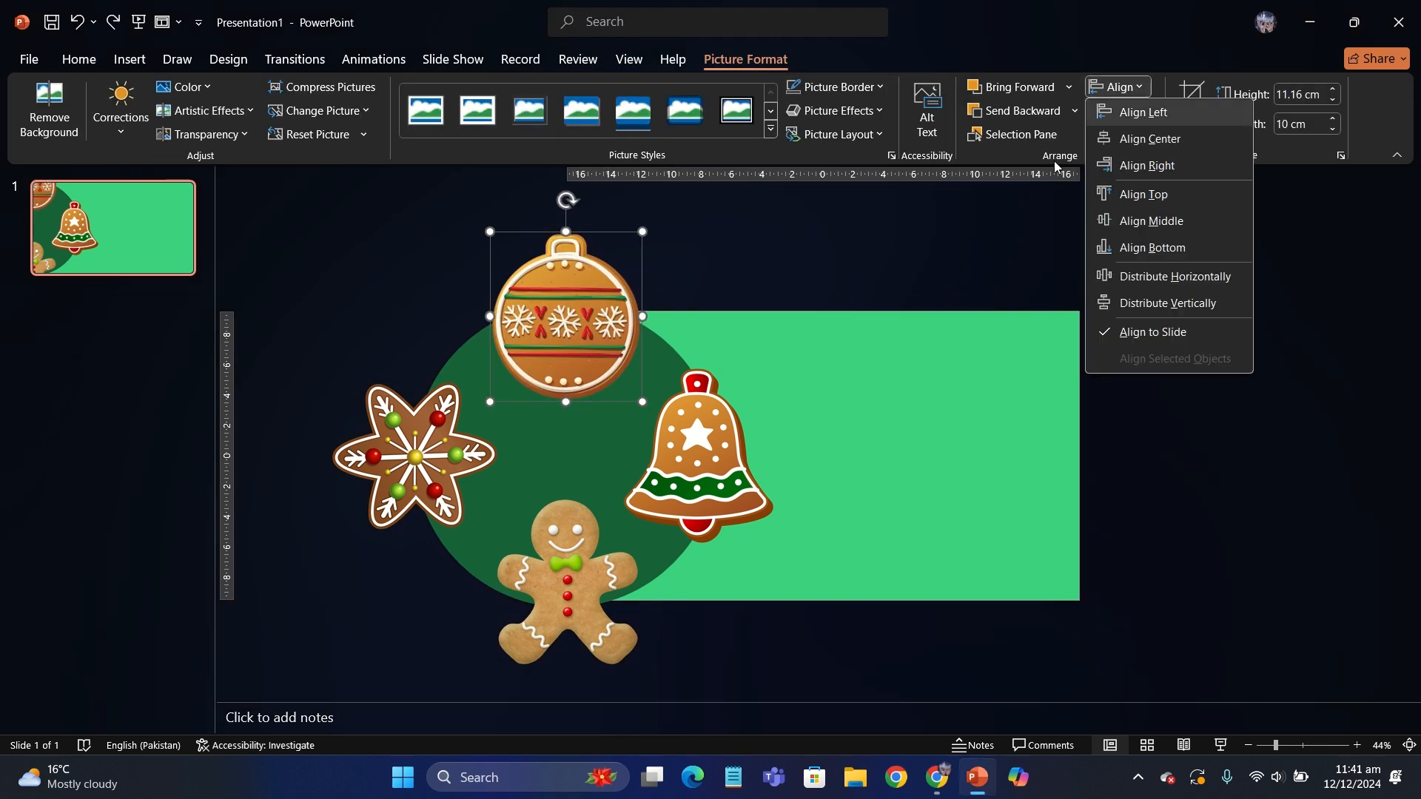
left_click(1054, 161)
left_click(1118, 135)
left_click(1138, 185)
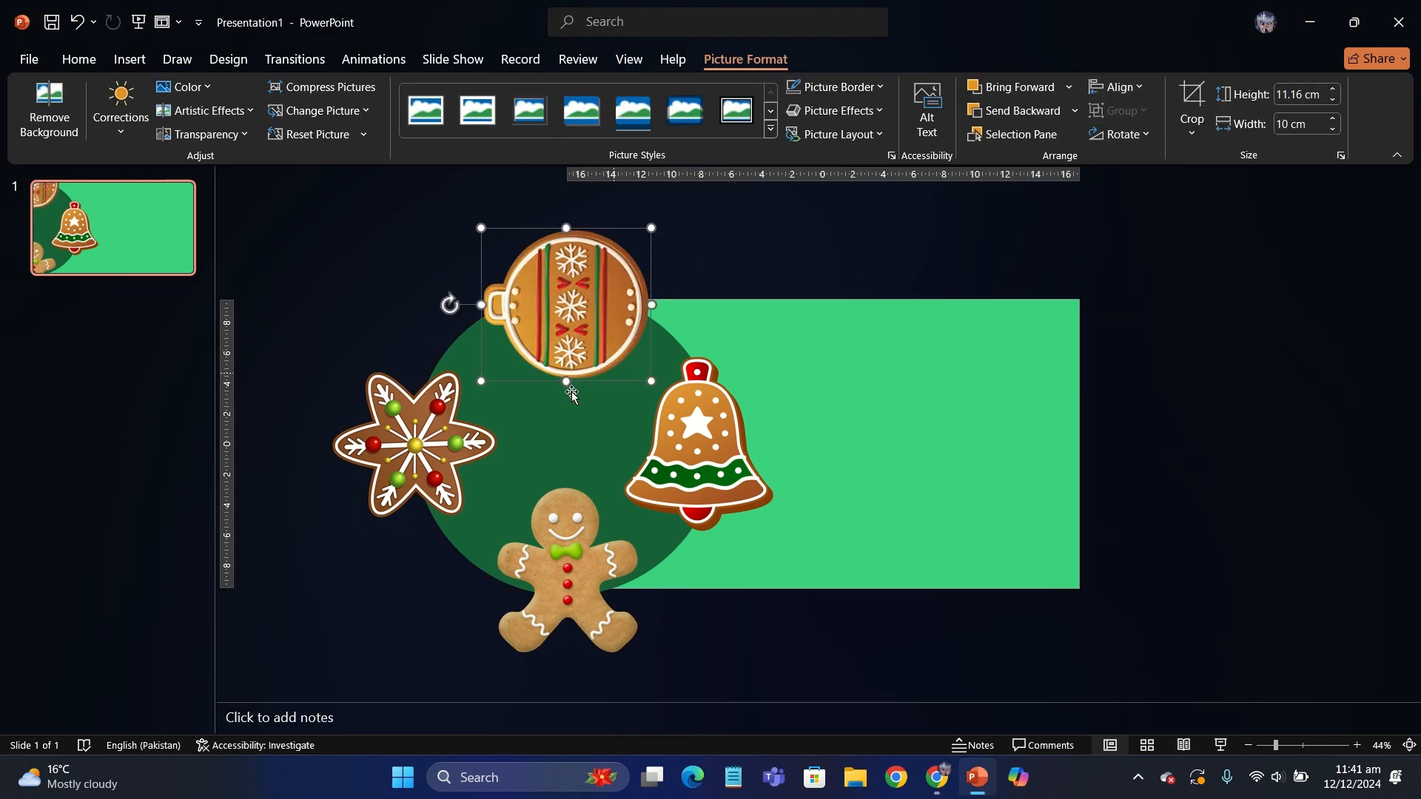
- Rotate the gingerbread man cookie left by 90° and shift it slightly left along the circle's bottom edge
left_click(437, 462)
left_click(556, 539)
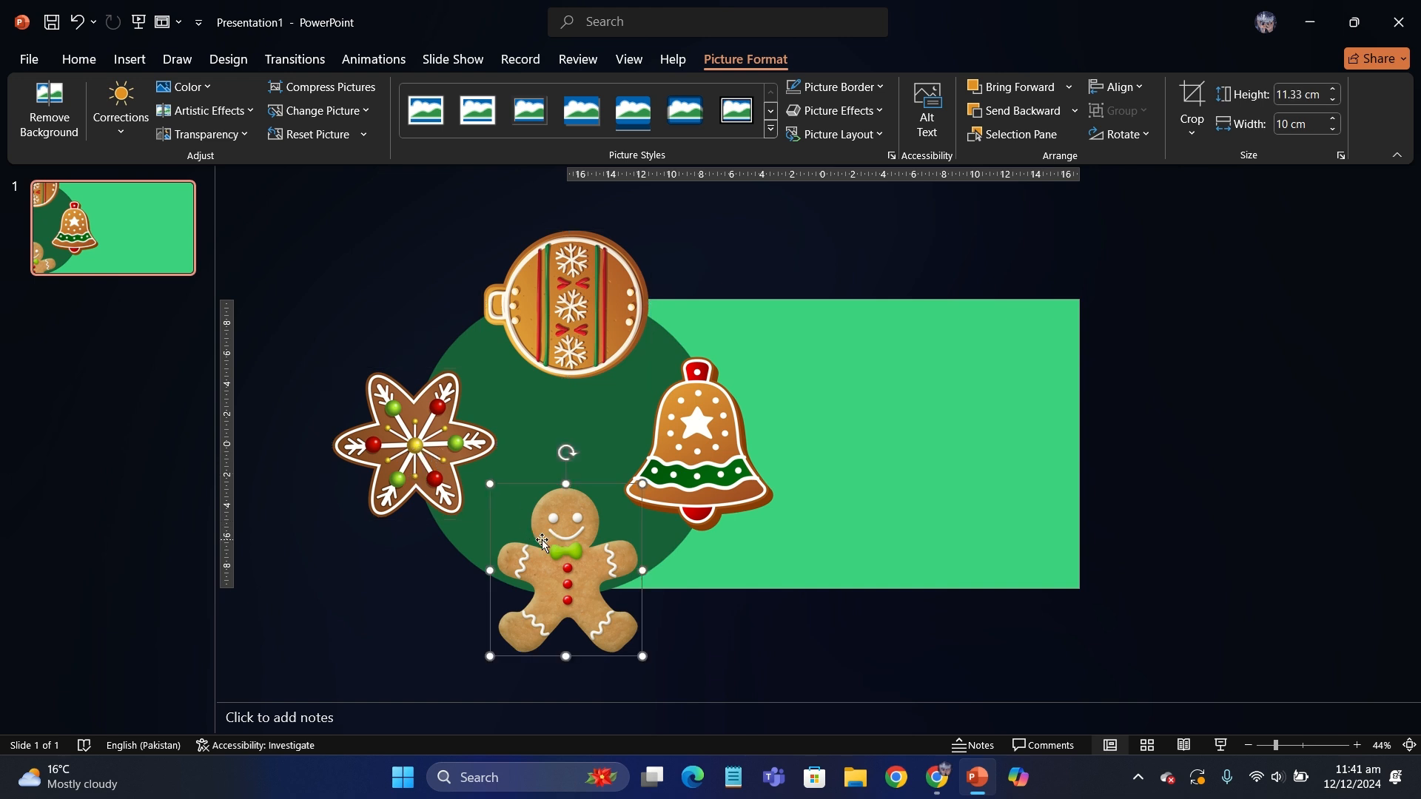
left_click(1121, 134)
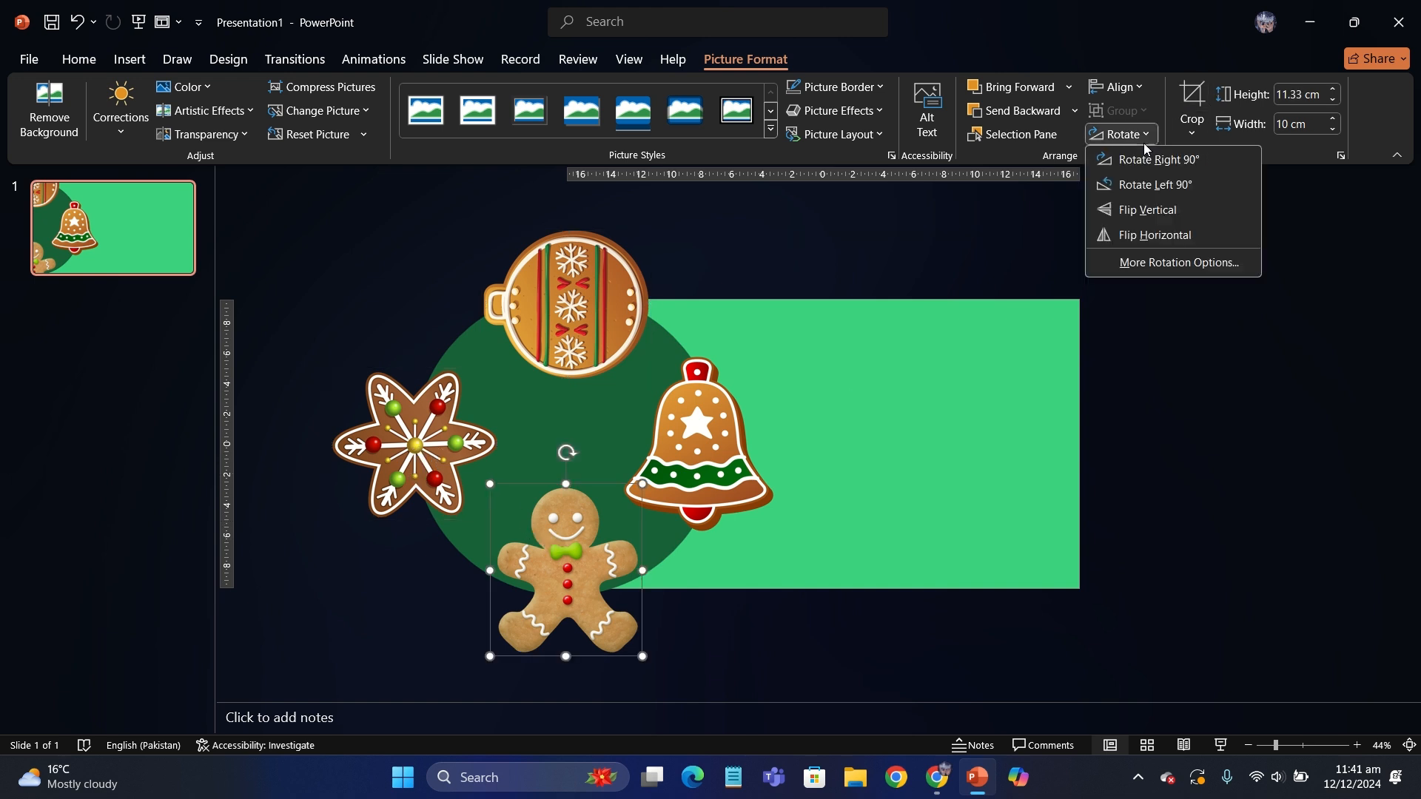
left_click(1143, 185)
left_click(842, 463)
left_click_drag(595, 583, 581, 585)
- Group the dark green circle with the four cookie pictures
left_click_drag(830, 675, 278, 197)
key("ctrl+g")
left_click(403, 203)
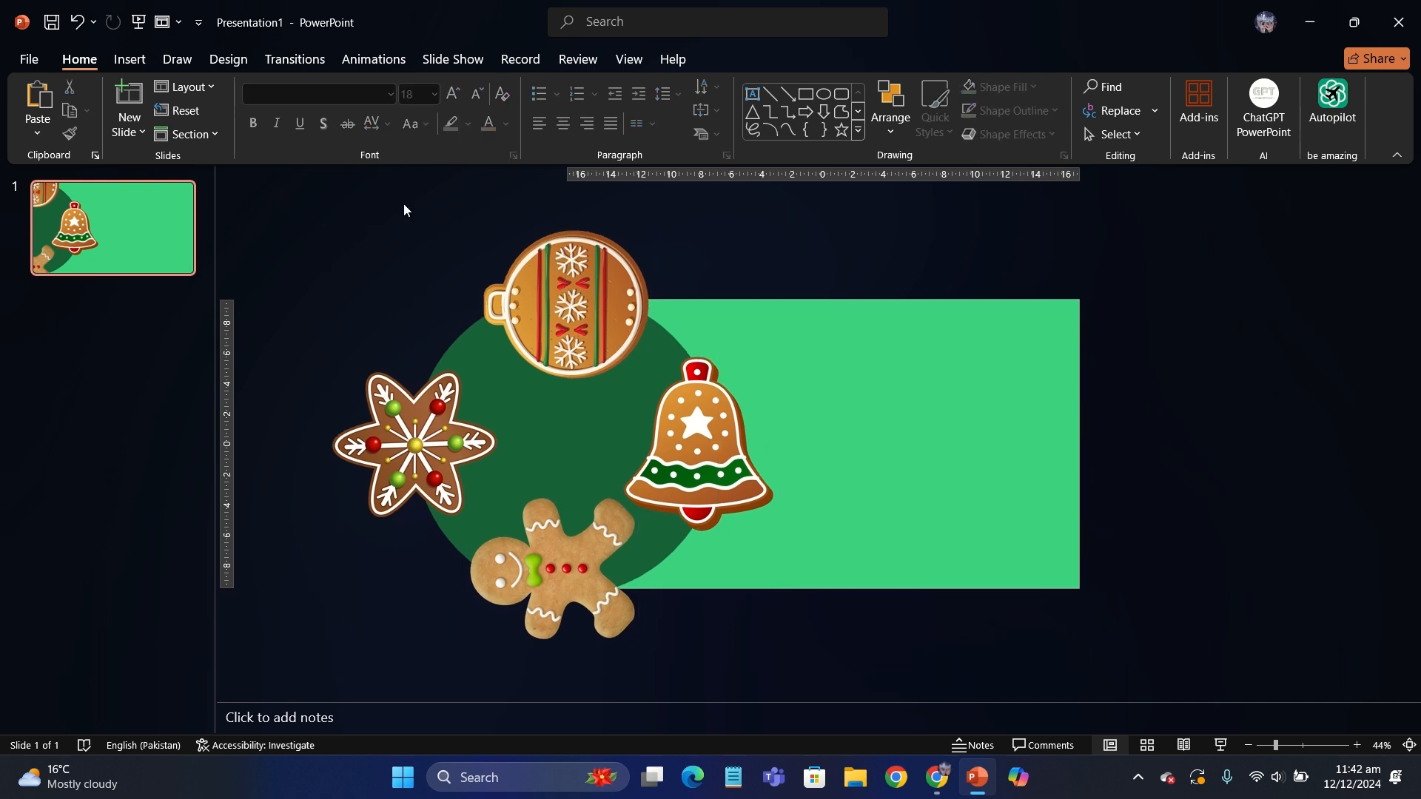
scroll(403, 203, "up", 2)
- Add a text box reading "JINGLE BELL" on the light green area and colour its text white
left_click(756, 97)
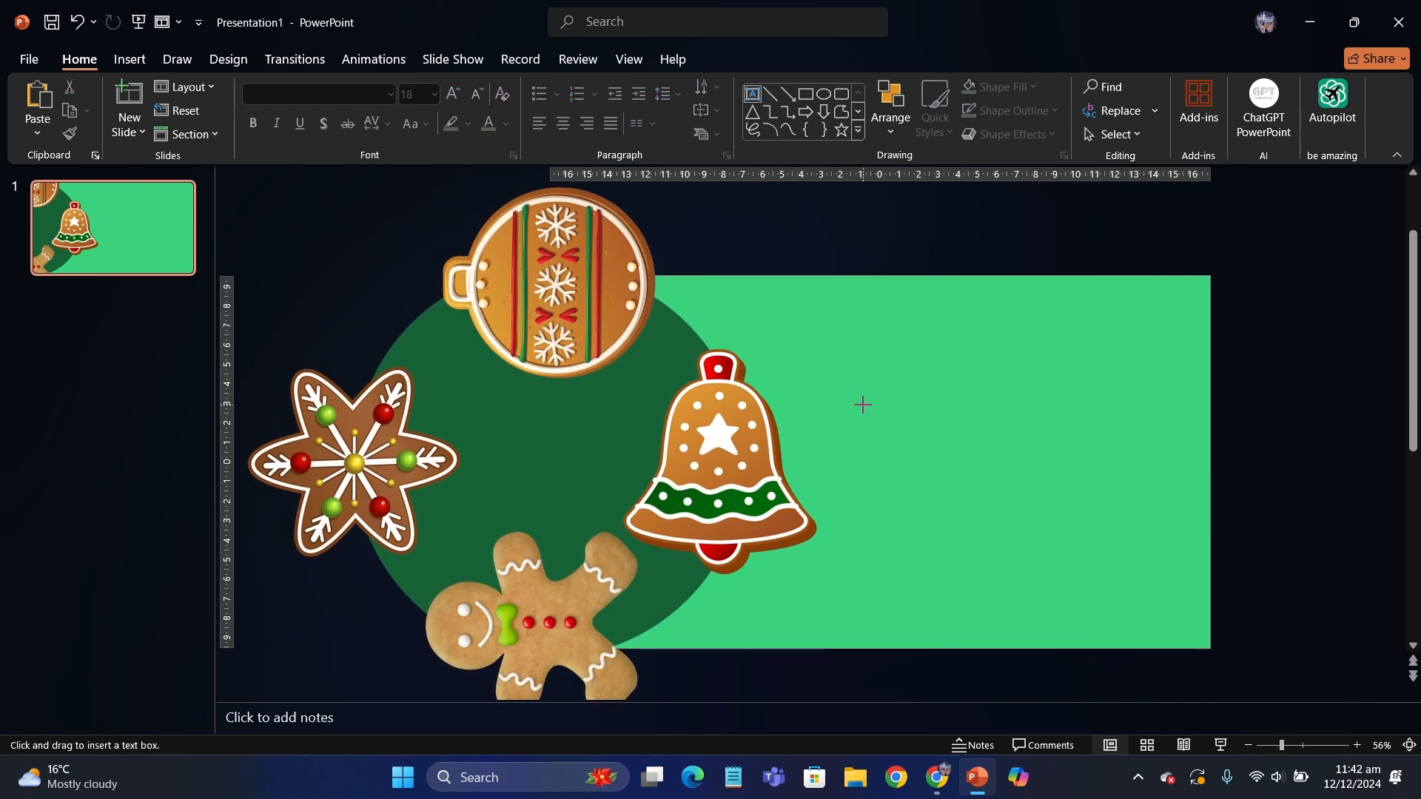
left_click_drag(862, 404, 1161, 482)
type("JINGER")
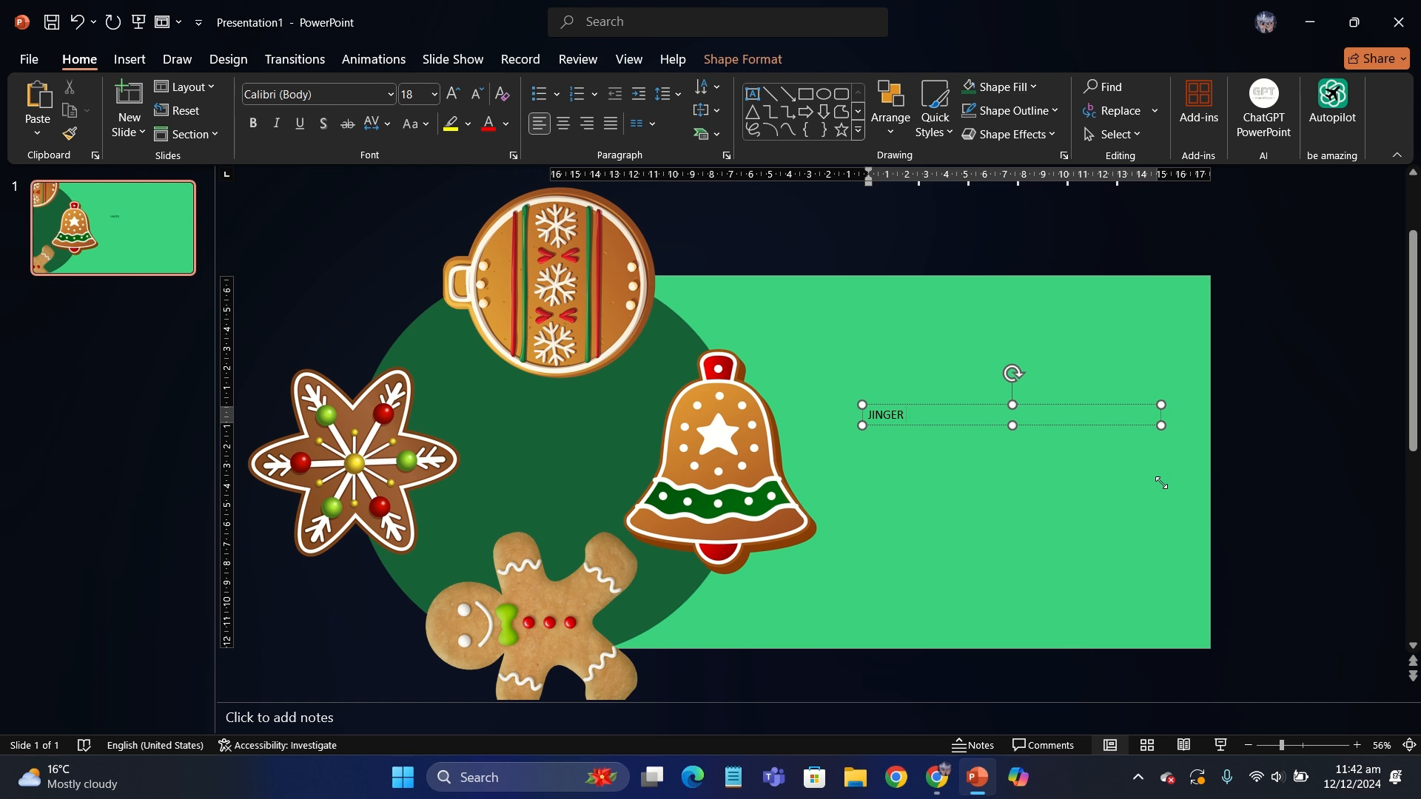
left_click(1106, 426)
left_click(507, 124)
left_click(492, 214)
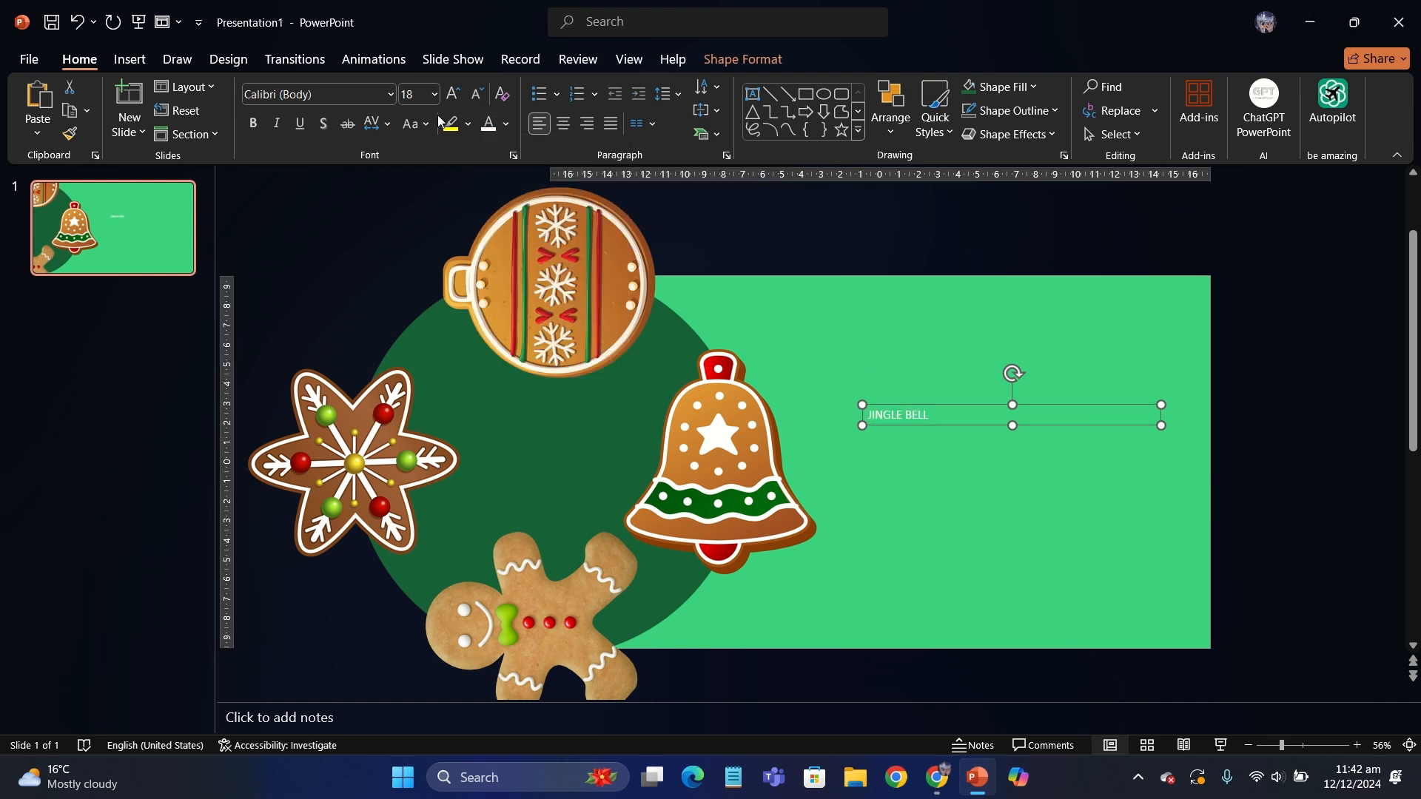
- Format the "JINGLE BELL" text in the Aharoni font and enlarge it to 66 pt
left_click(318, 94)
type("Ag")
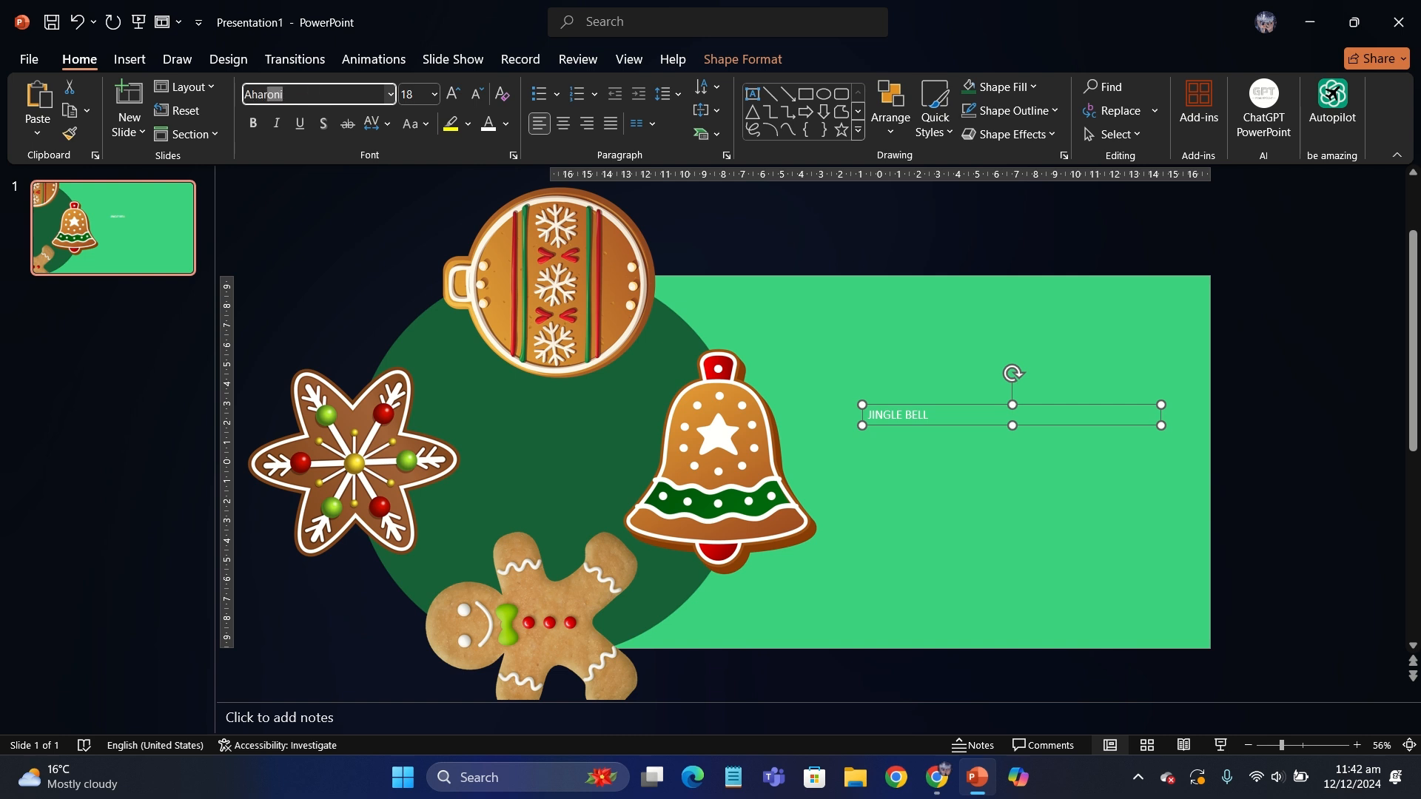
key("Return")
left_click(450, 92)
left_click(451, 92)
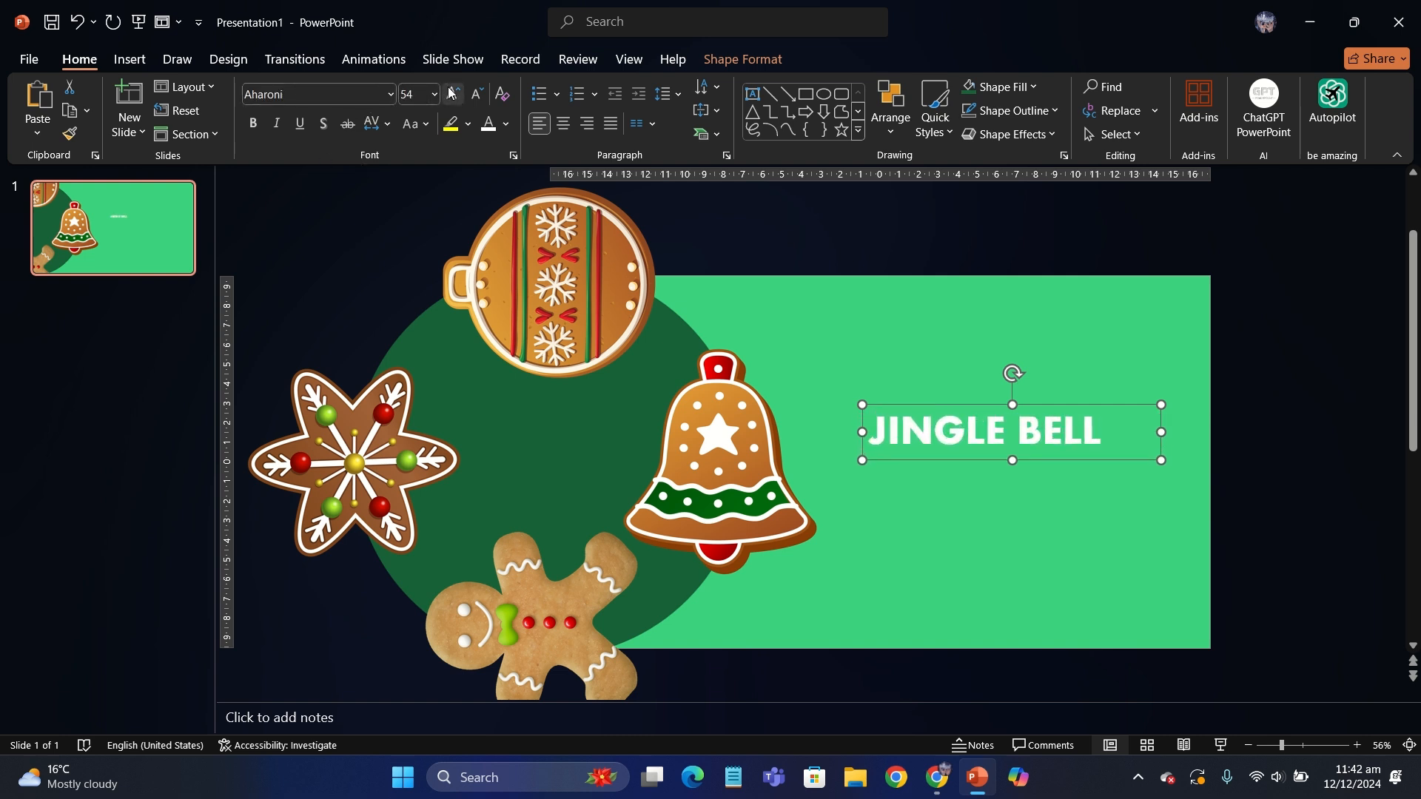
- Cut the word "BELL" out of the title and paste it as a separate text box just below "JINGLE"
left_click_drag(1029, 433, 1174, 443)
key("ctrl+x")
left_click(1069, 501)
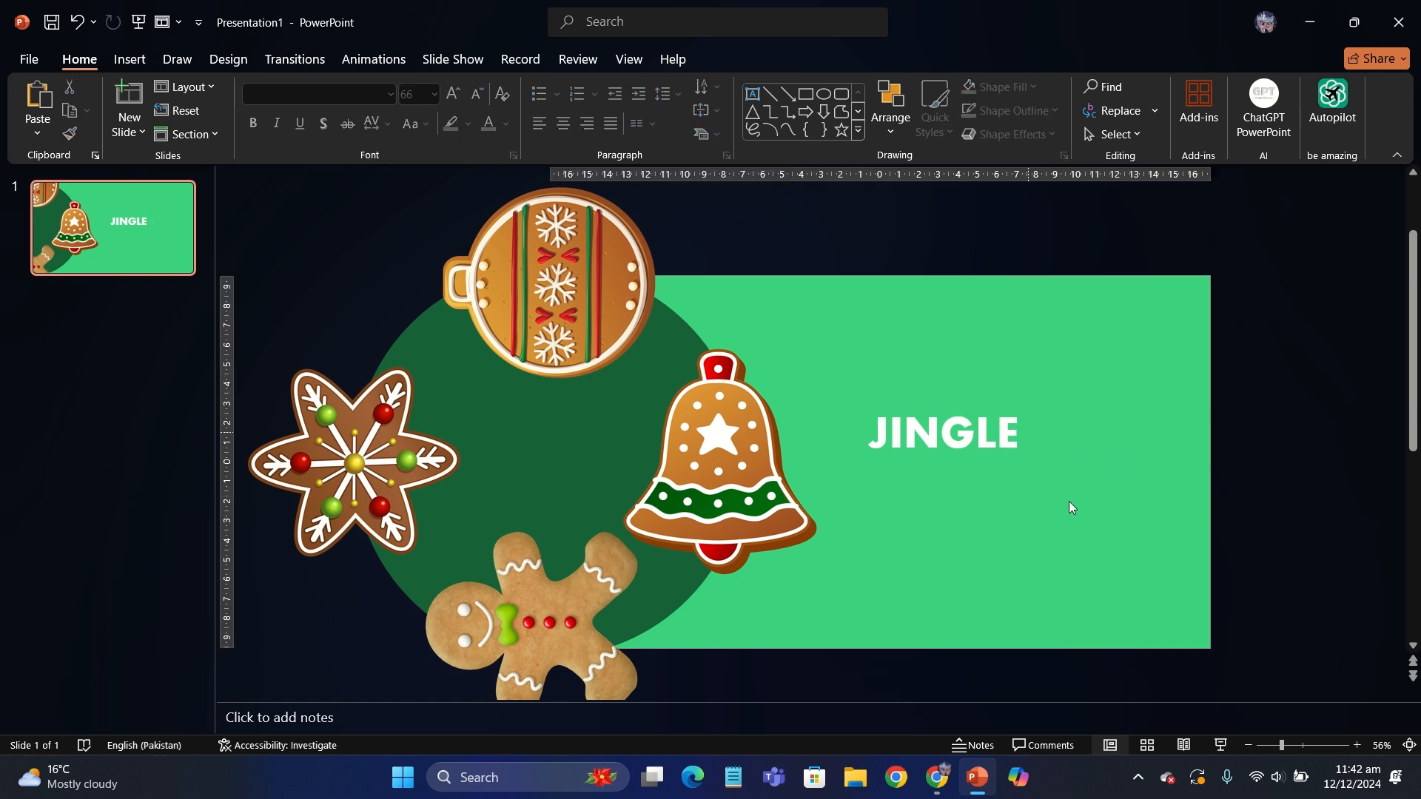
key("ctrl+v")
left_click_drag(916, 466, 1303, 480)
- Set "BELL" to 66 pt and place it diagonally below the end of "JINGLE"
left_click(417, 94)
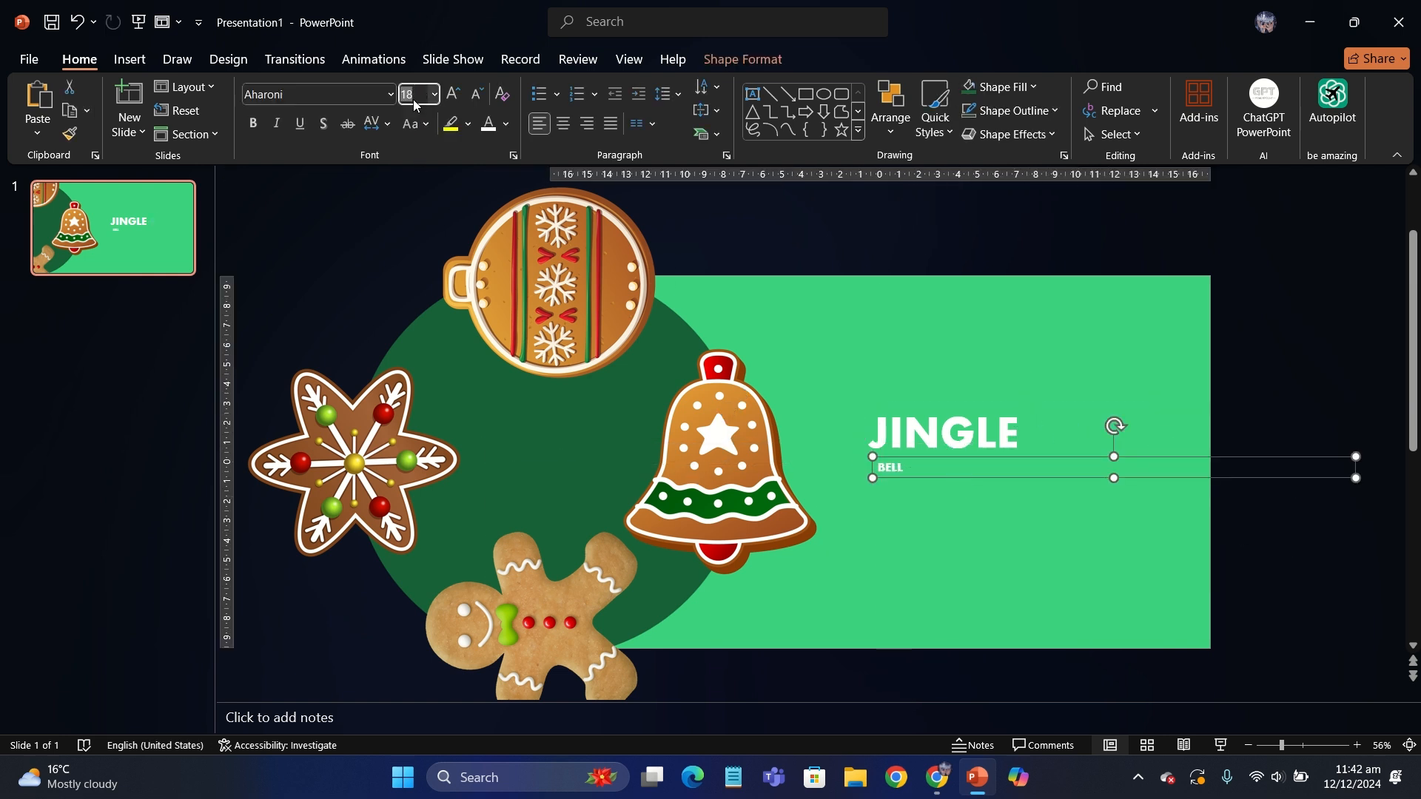
type("66")
key("Return")
left_click_drag(966, 521, 1105, 499)
- Move the "JINGLE" and "BELL" text boxes together slightly up and to the right
left_click_drag(1237, 564, 786, 345)
left_click(1042, 478, "shift")
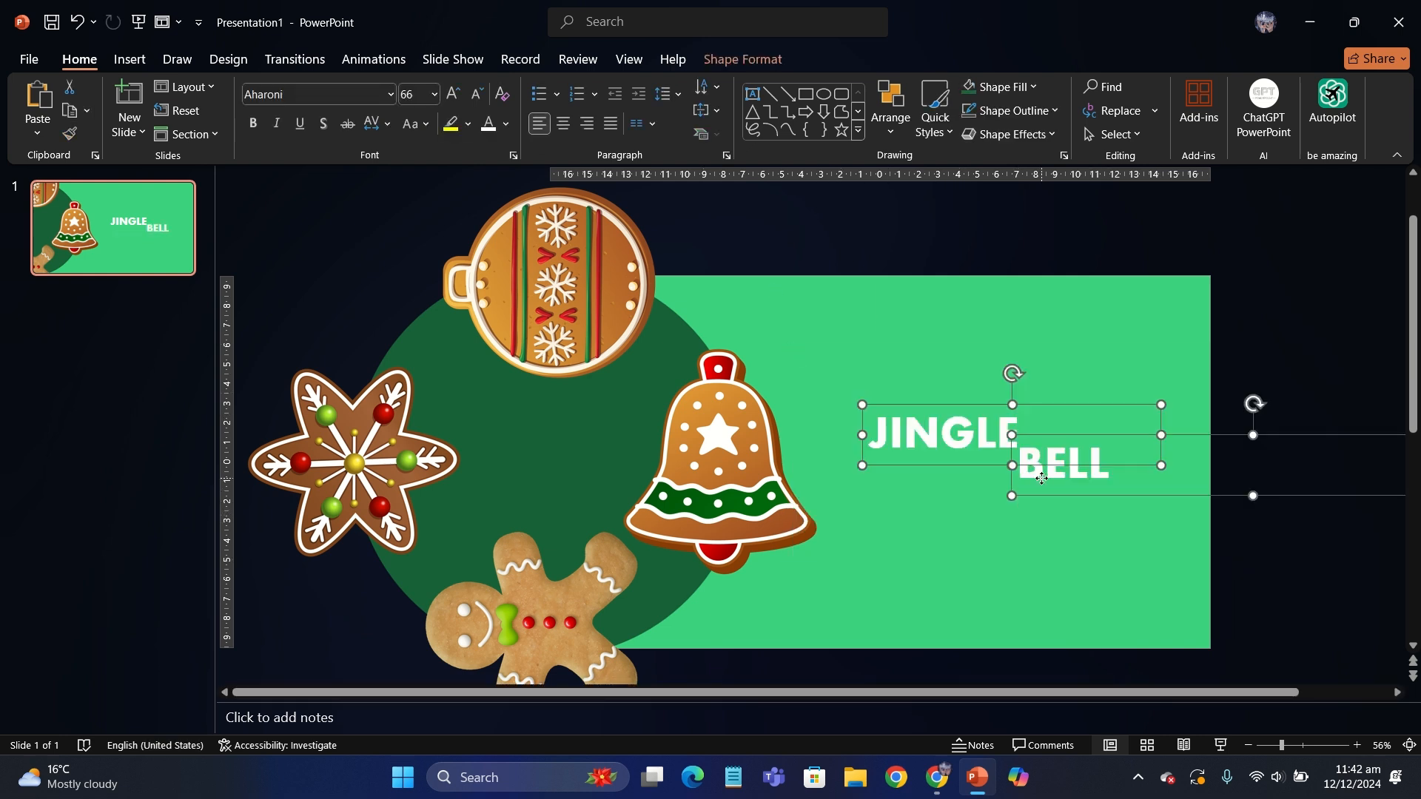
left_click_drag(1043, 495, 1059, 470)
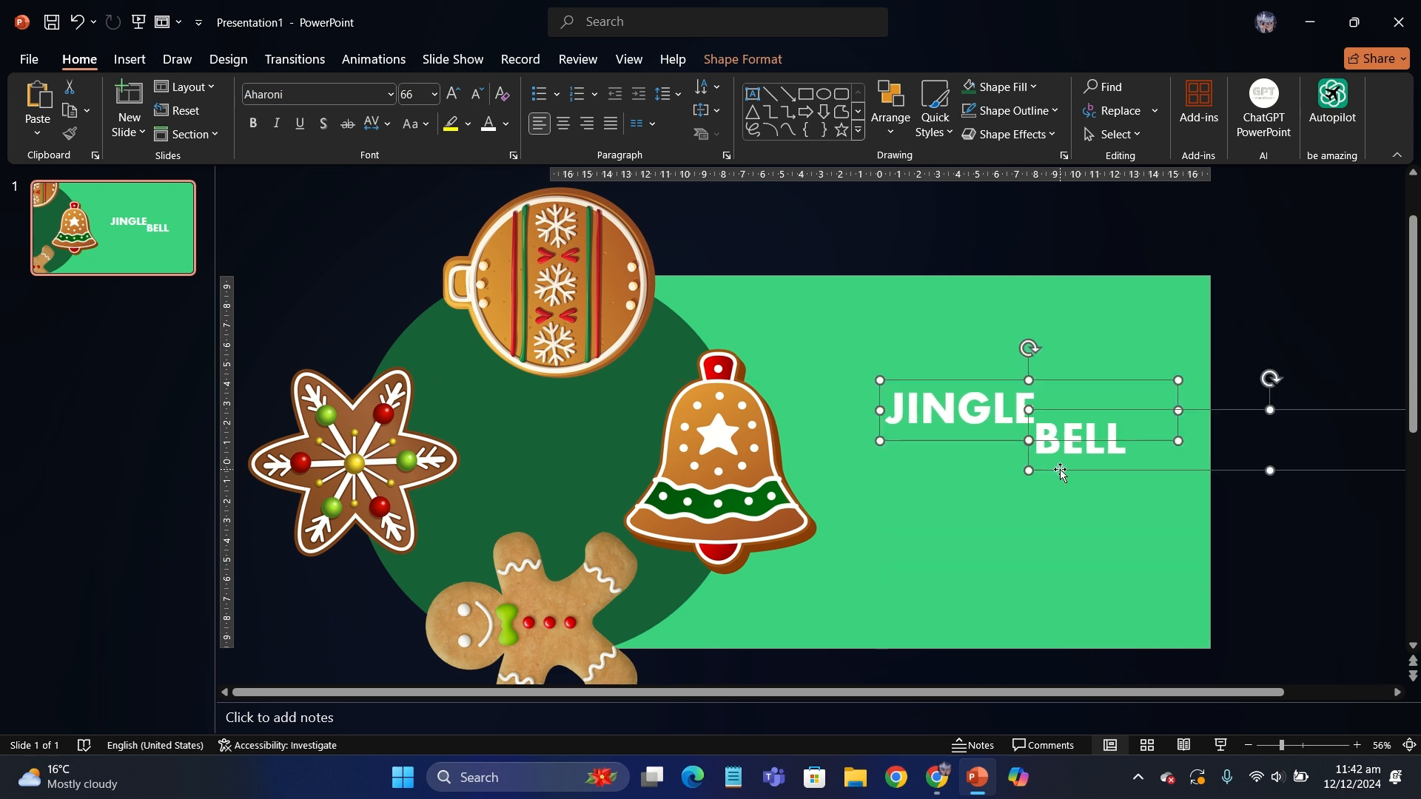
left_click_drag(948, 382, 948, 373)
left_click(796, 337)
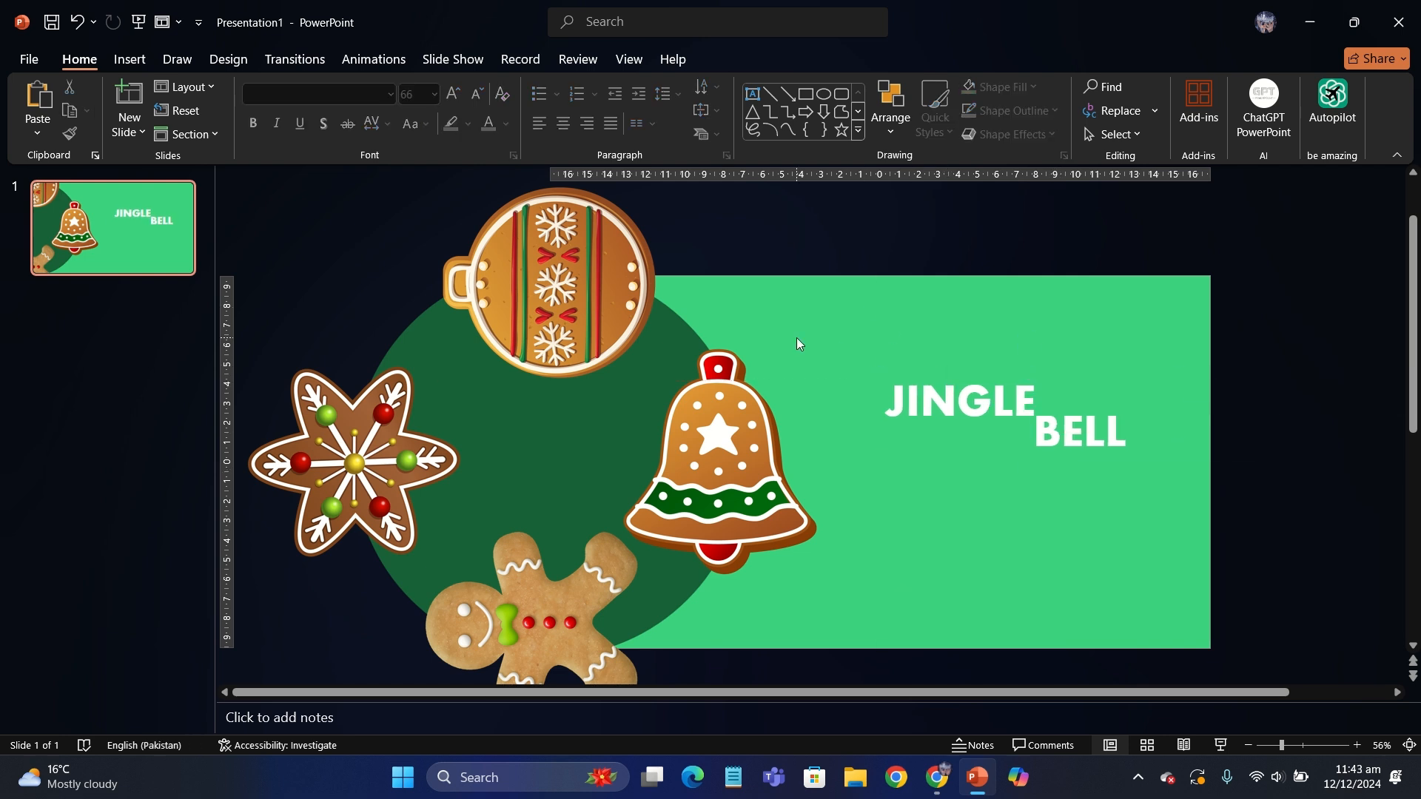
- Add a text box below the title reading "SWEET, DELIGHFUL BELL COOKIE WITH DELICIOUS TOPPINGS OF VANILLA, STRAWBERRY AND CHOCOLATE."
left_click(752, 95)
left_click_drag(887, 464, 1160, 570)
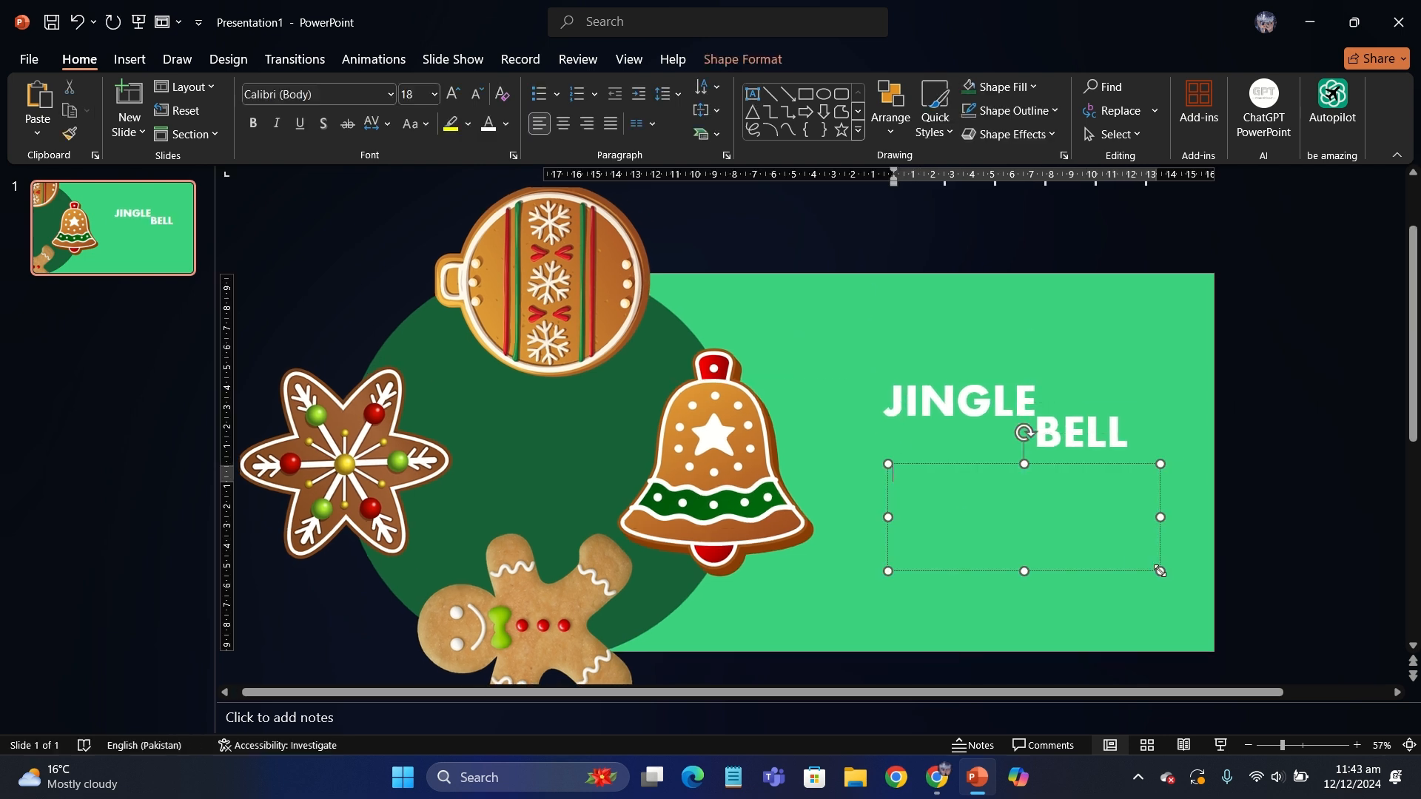
type("SWEET")
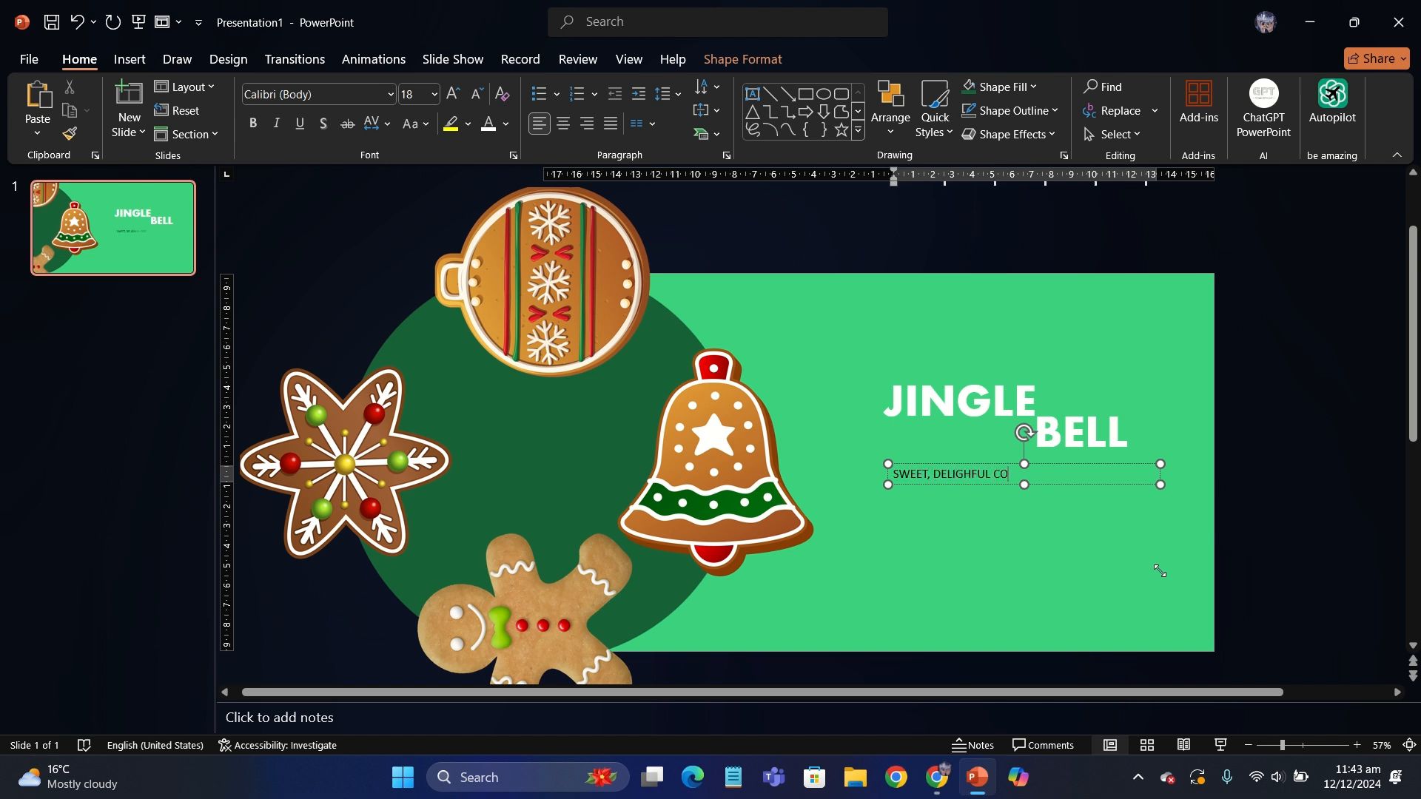
type(", DELIGHFUL BELL COOKIE WITH DELICIOUS TO")
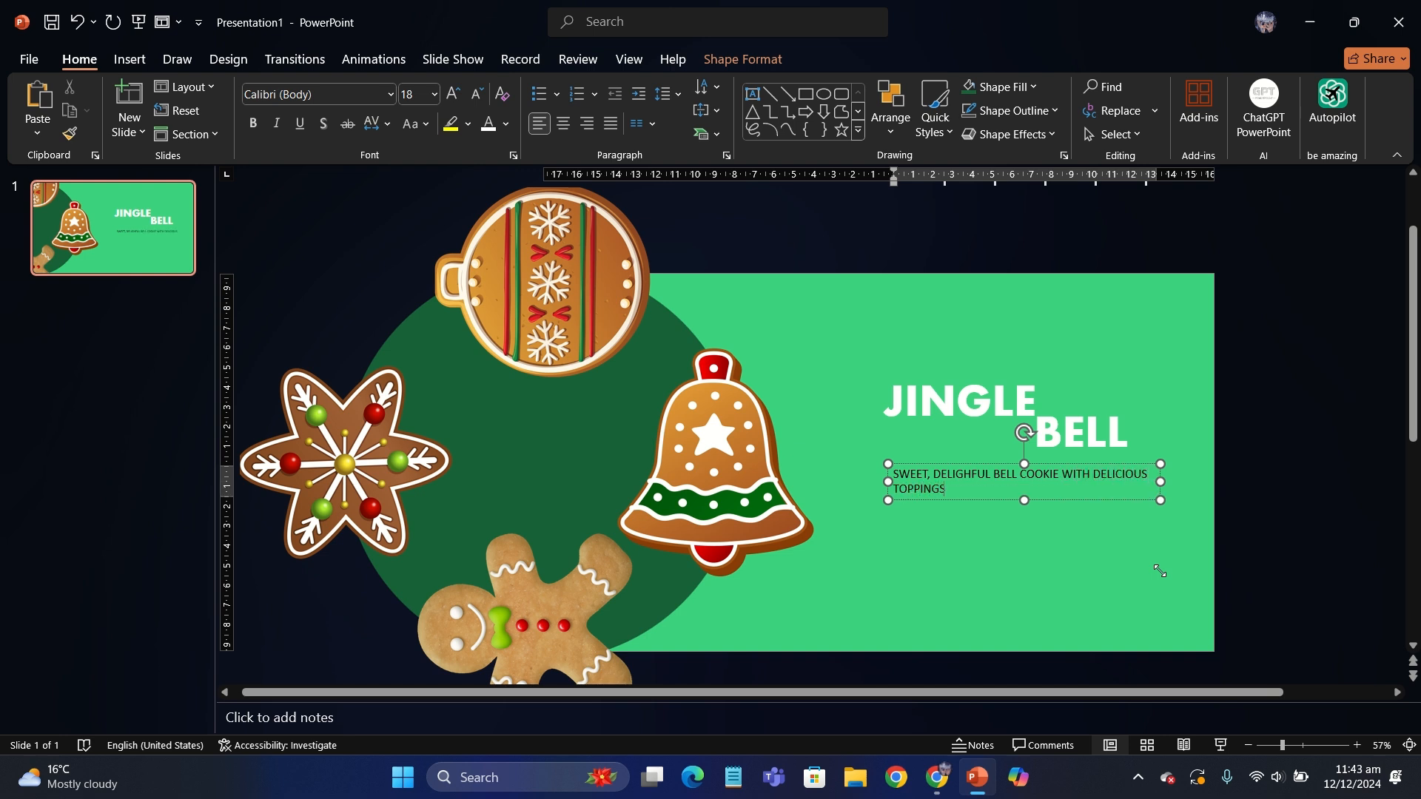
type("PPINGS OF VANILLA, STRAWBERRY AND")
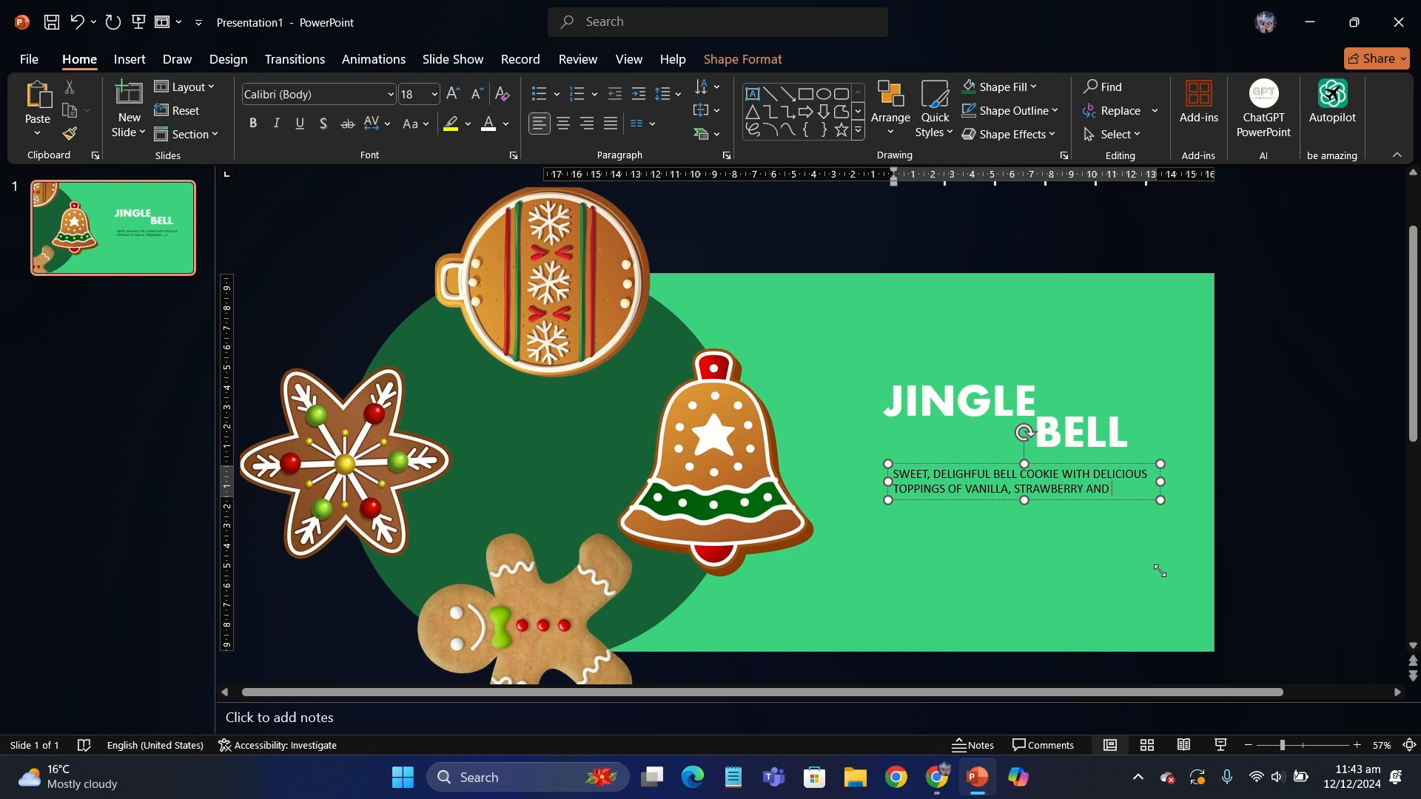
type(" CHOCOLATE.")
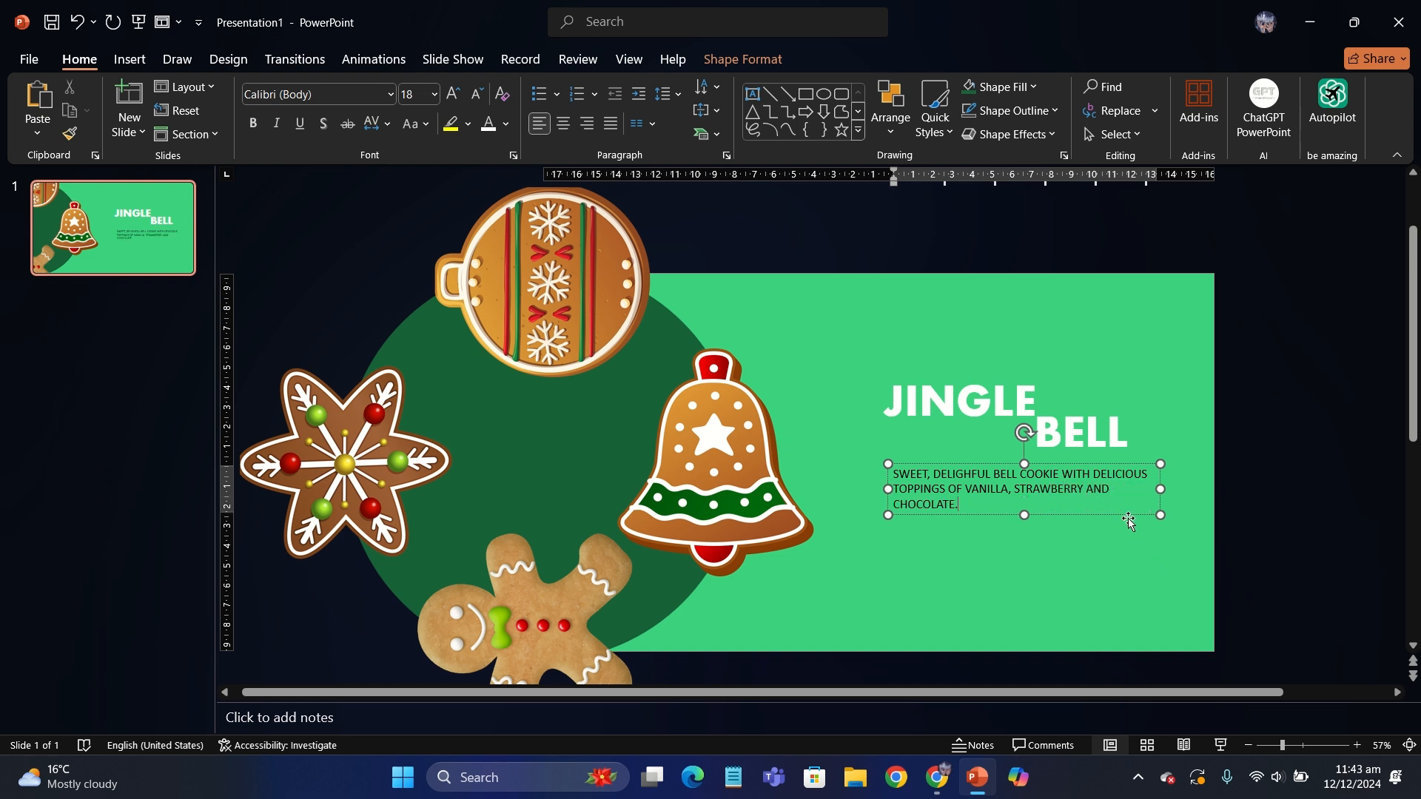
- Colour the description text white and align its box with the left edge of "JINGLE"
left_click(1128, 521)
left_click(506, 124)
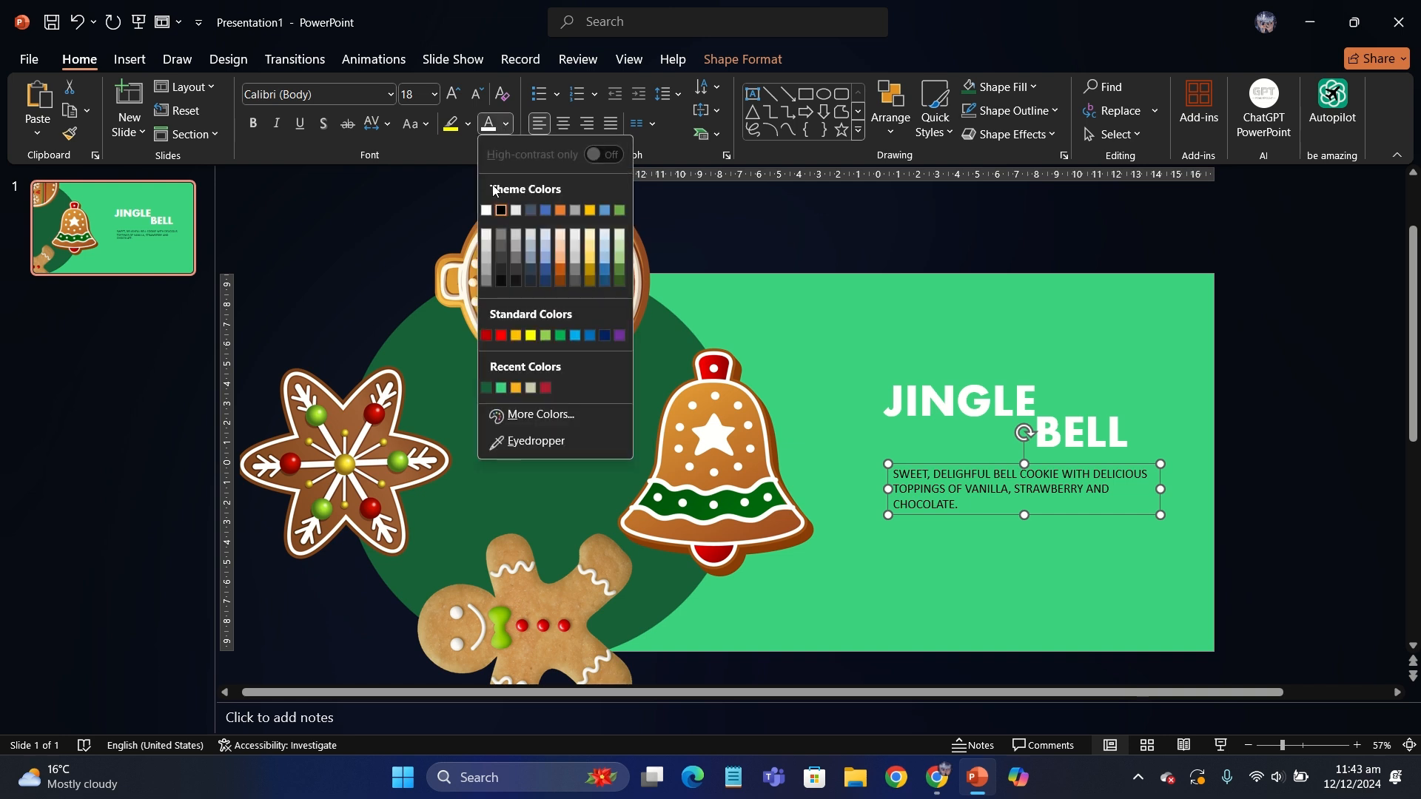
left_click(495, 191)
left_click_drag(889, 515, 878, 517)
left_click(785, 343)
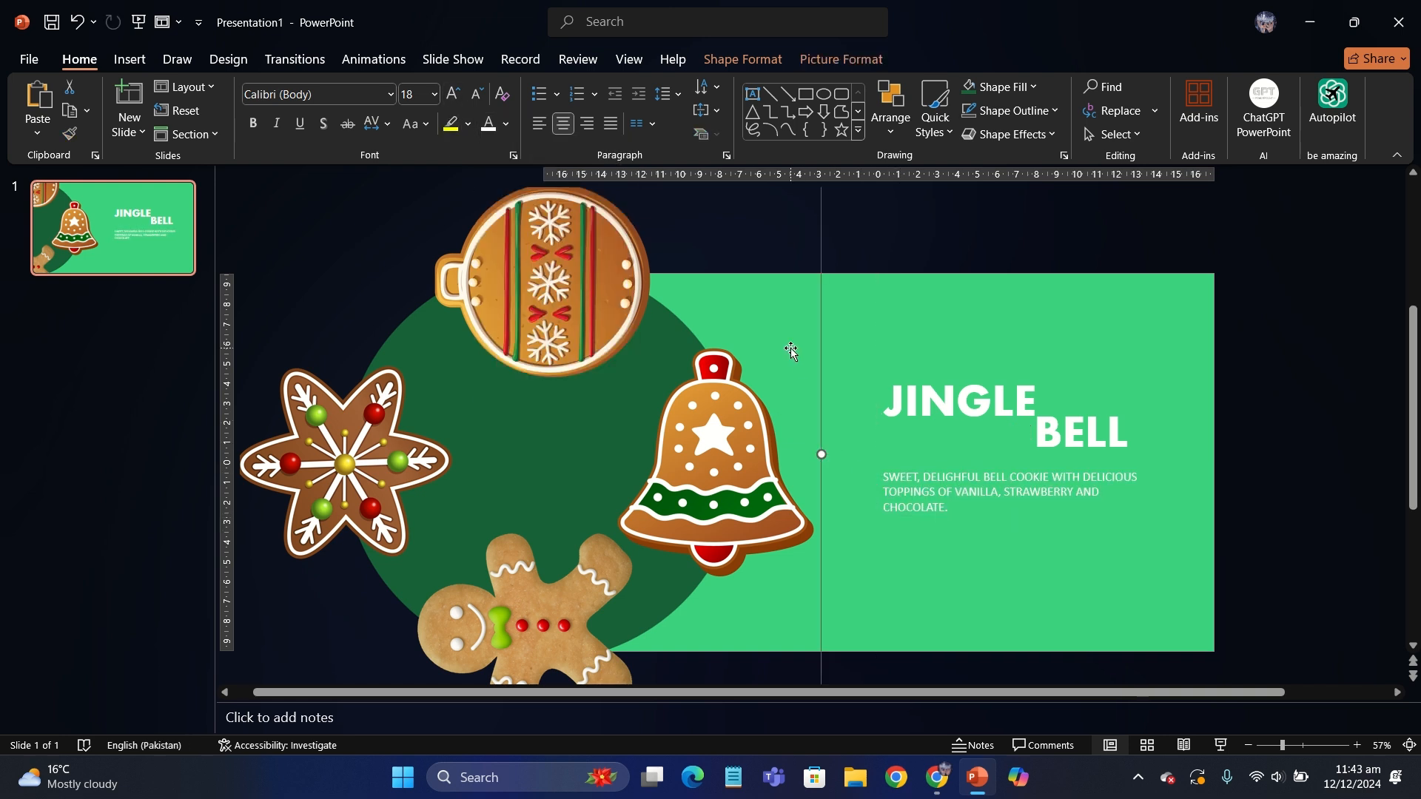
- Add a text box in the slide's upper right corner reading "CRUNCHIE" in white 24 pt text
left_click(829, 256)
left_click(752, 93)
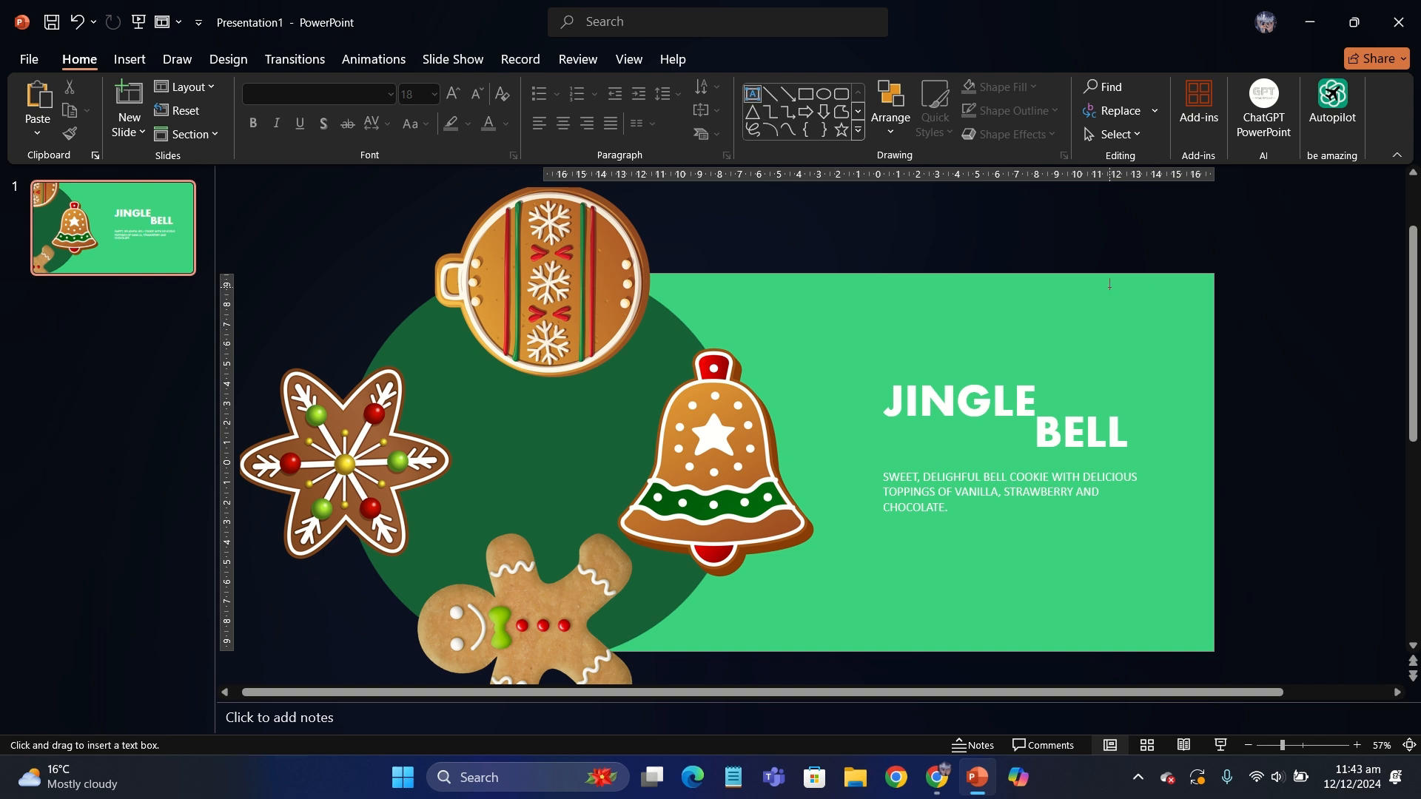
left_click_drag(1109, 284, 1192, 316)
type("coo")
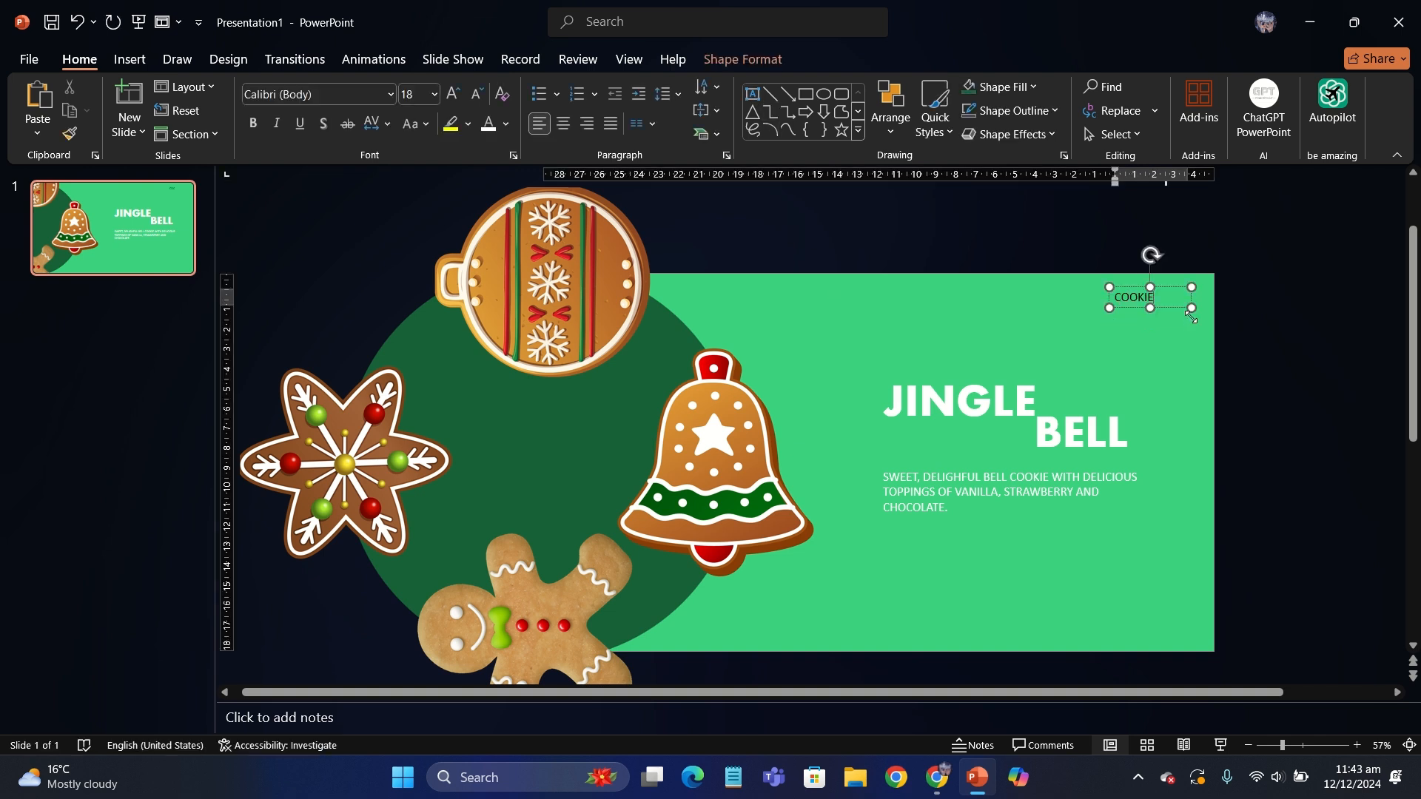
key("BackSpace")
key("BackSpace")
key("BackSpace")
key("BackSpace")
key("BackSpace")
key("BackSpace")
left_click(1191, 314)
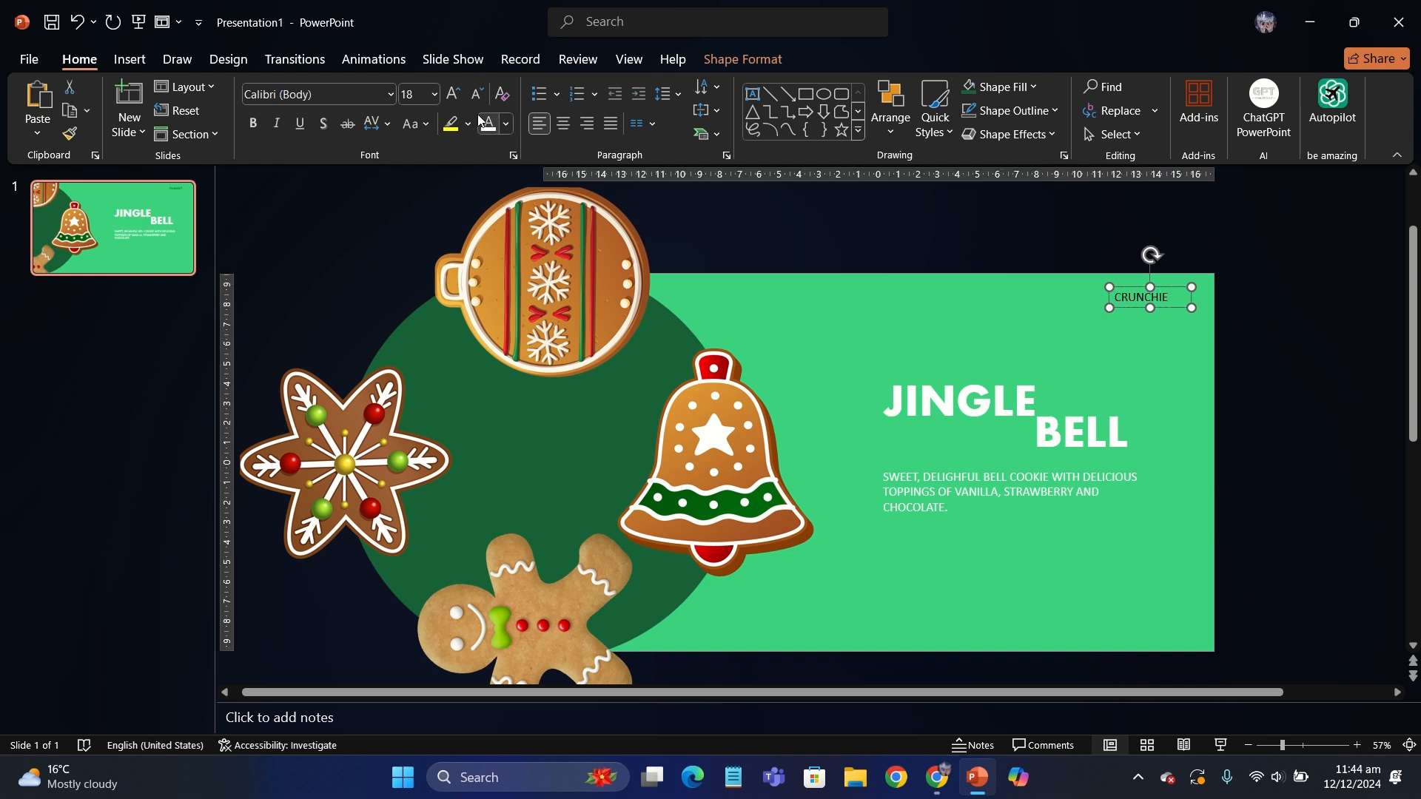
left_click(454, 103)
left_click(454, 103)
- Try the Perpetua font on the "CRUNCHIE" text
left_click(359, 99)
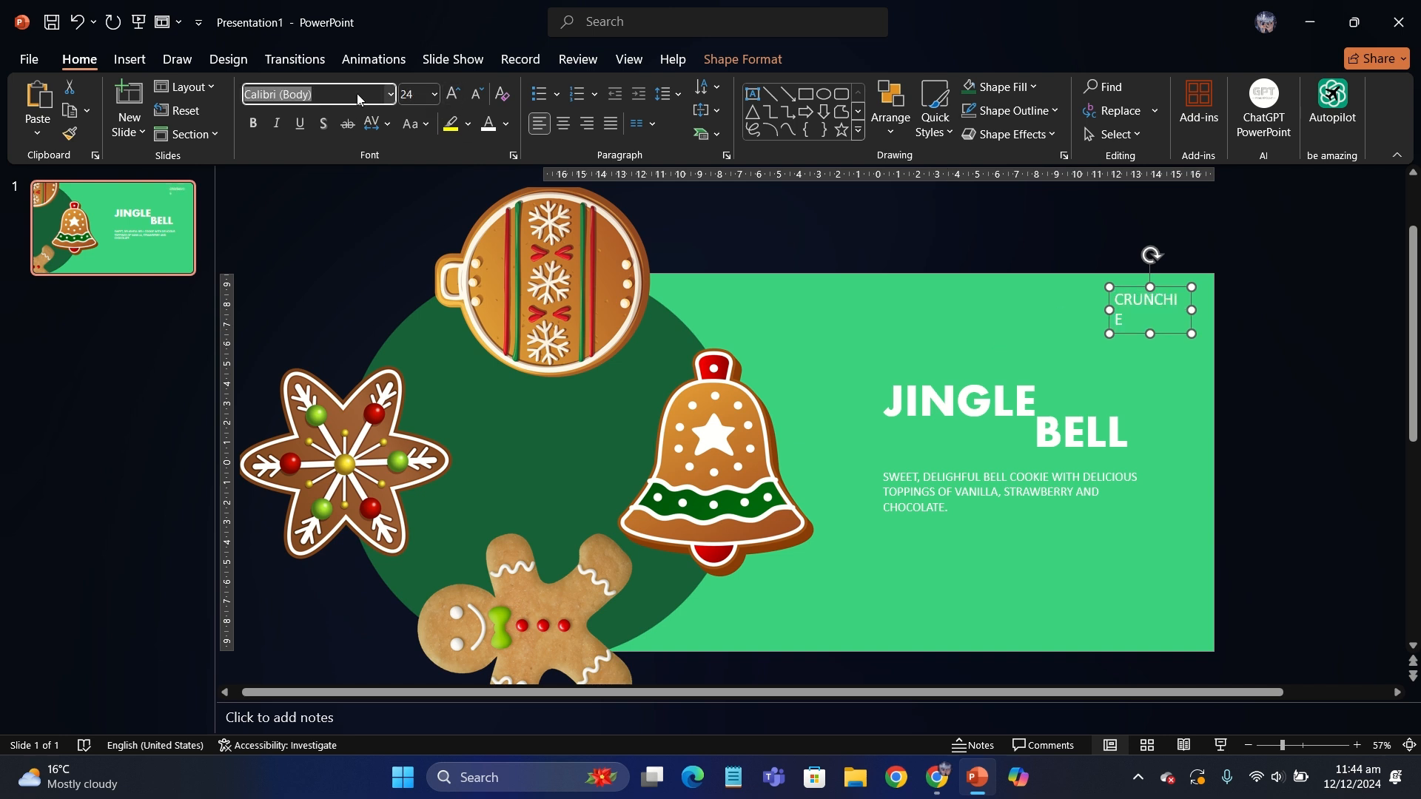
type("G")
key("BackSpace")
type("J")
key("BackSpace")
key("BackSpace")
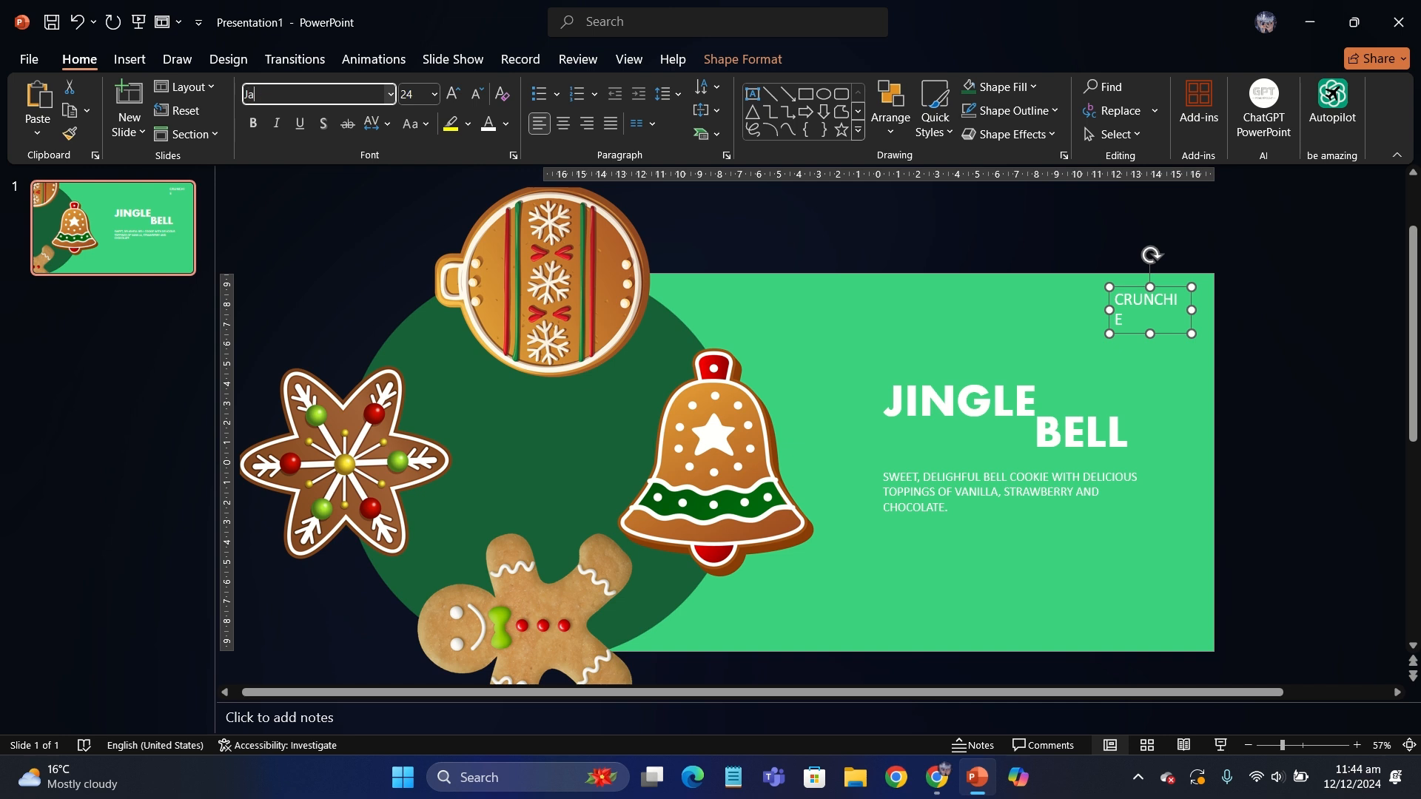
type("G")
key("BackSpace")
key("BackSpace")
type("Pe")
key("Return")
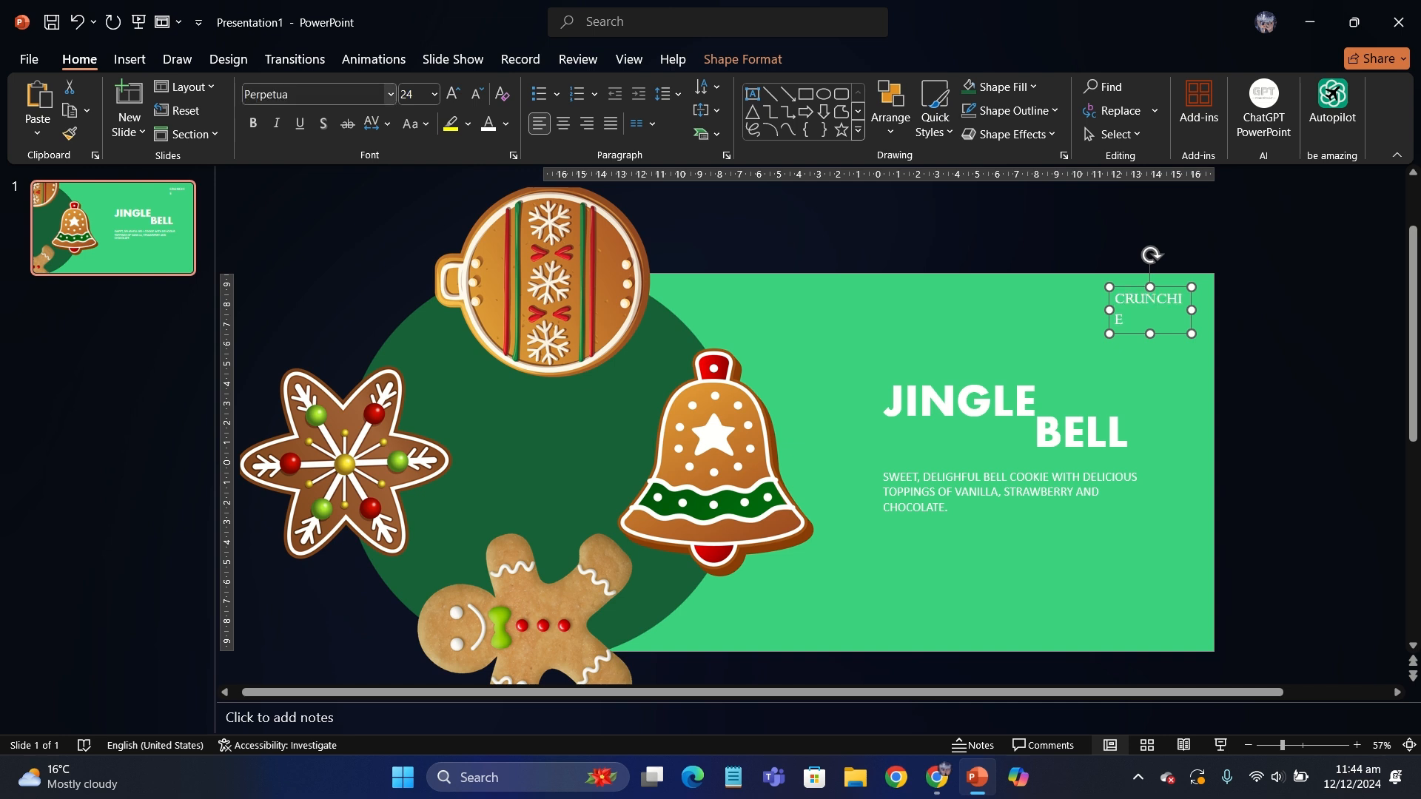
- Set the "CRUNCHIE" text to the Aharoni font and widen its box so the word fits on one line
left_click(363, 96)
type("Ah")
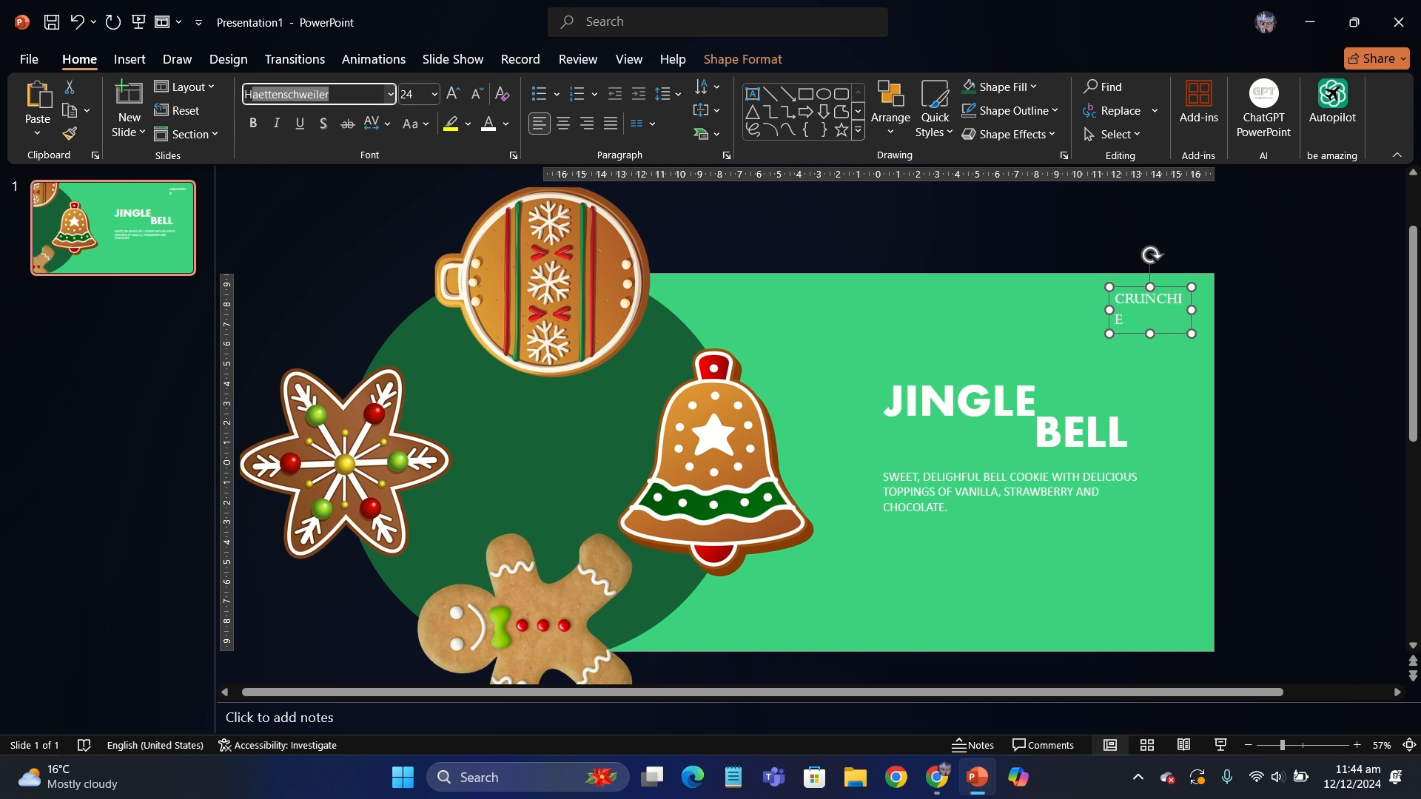
key("Return")
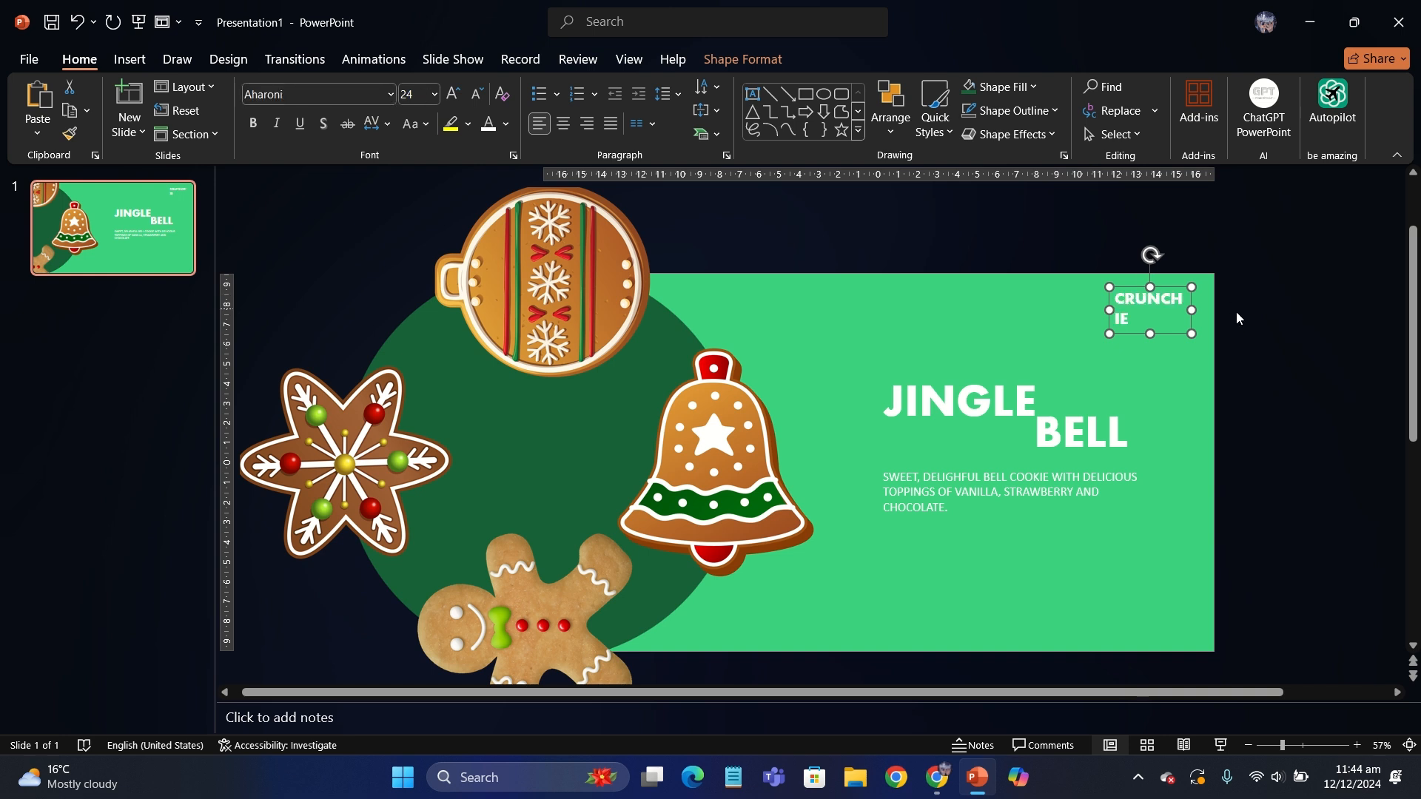
mouse_move(1192, 310)
left_mouse_down()
mouse_move(1216, 309)
mouse_move(1204, 314)
left_mouse_up()
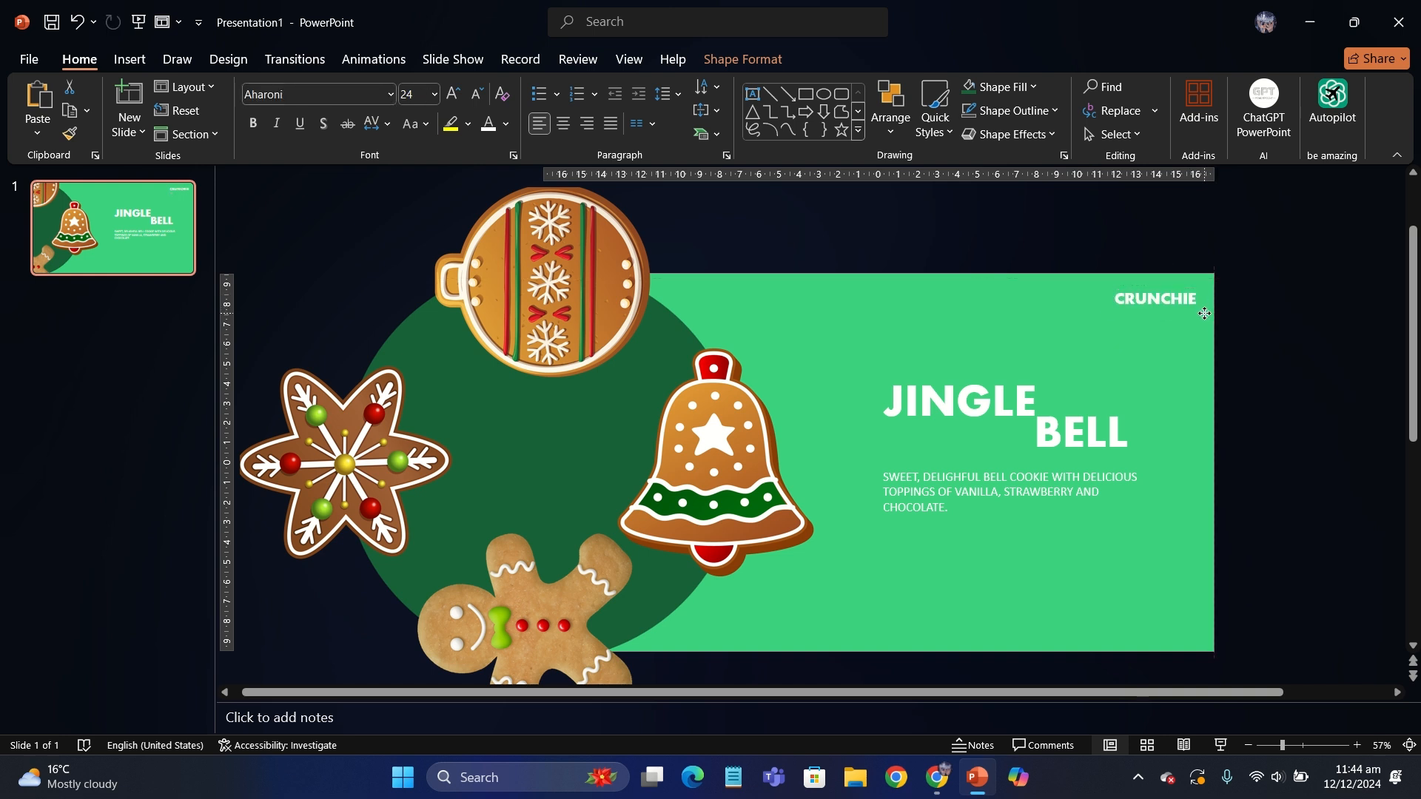
- Make "CRUNCHIE" bold at 28 pt and fit its box on one line close to the slide's upper right corner
left_click(464, 94)
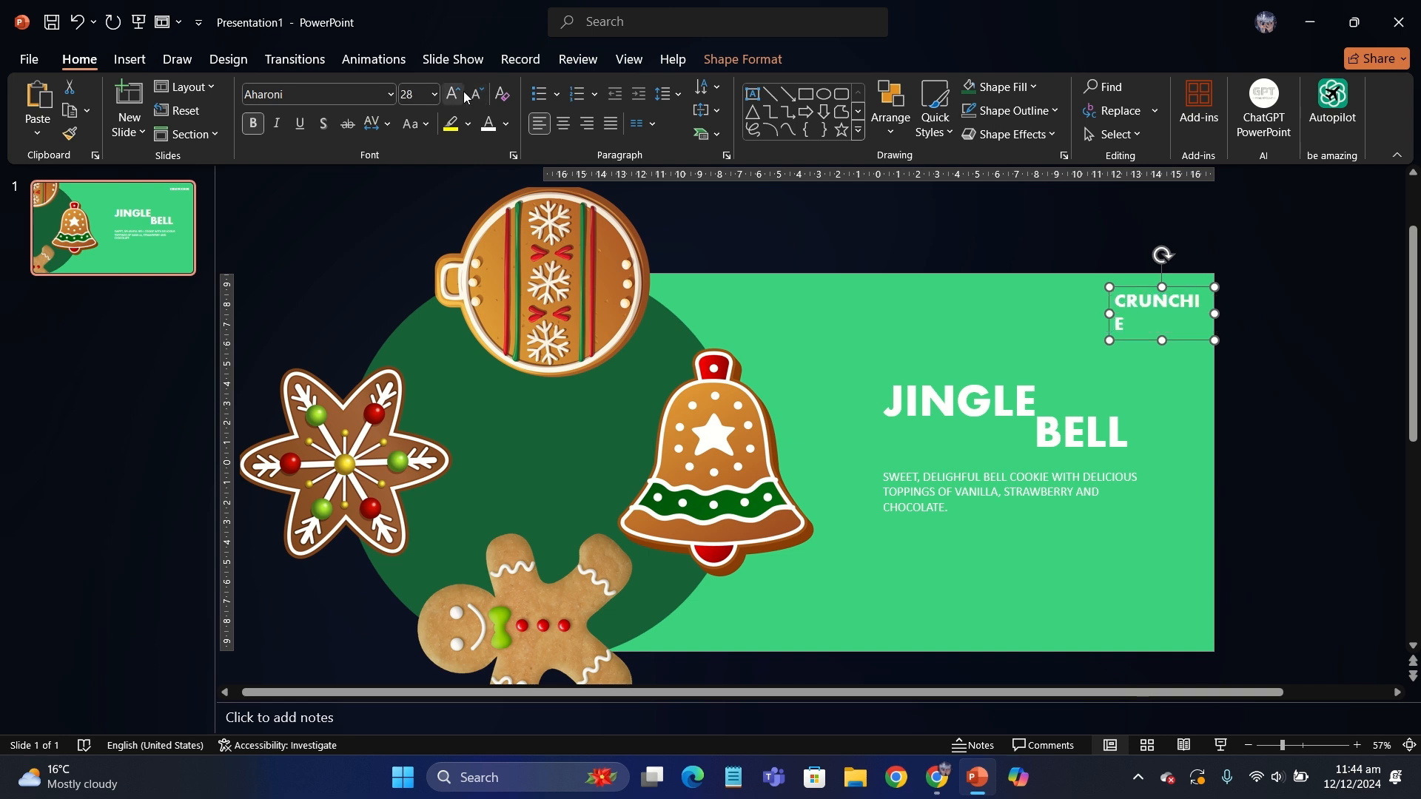
mouse_move(1216, 316)
left_mouse_down()
mouse_move(1234, 317)
mouse_move(1215, 313)
left_mouse_up()
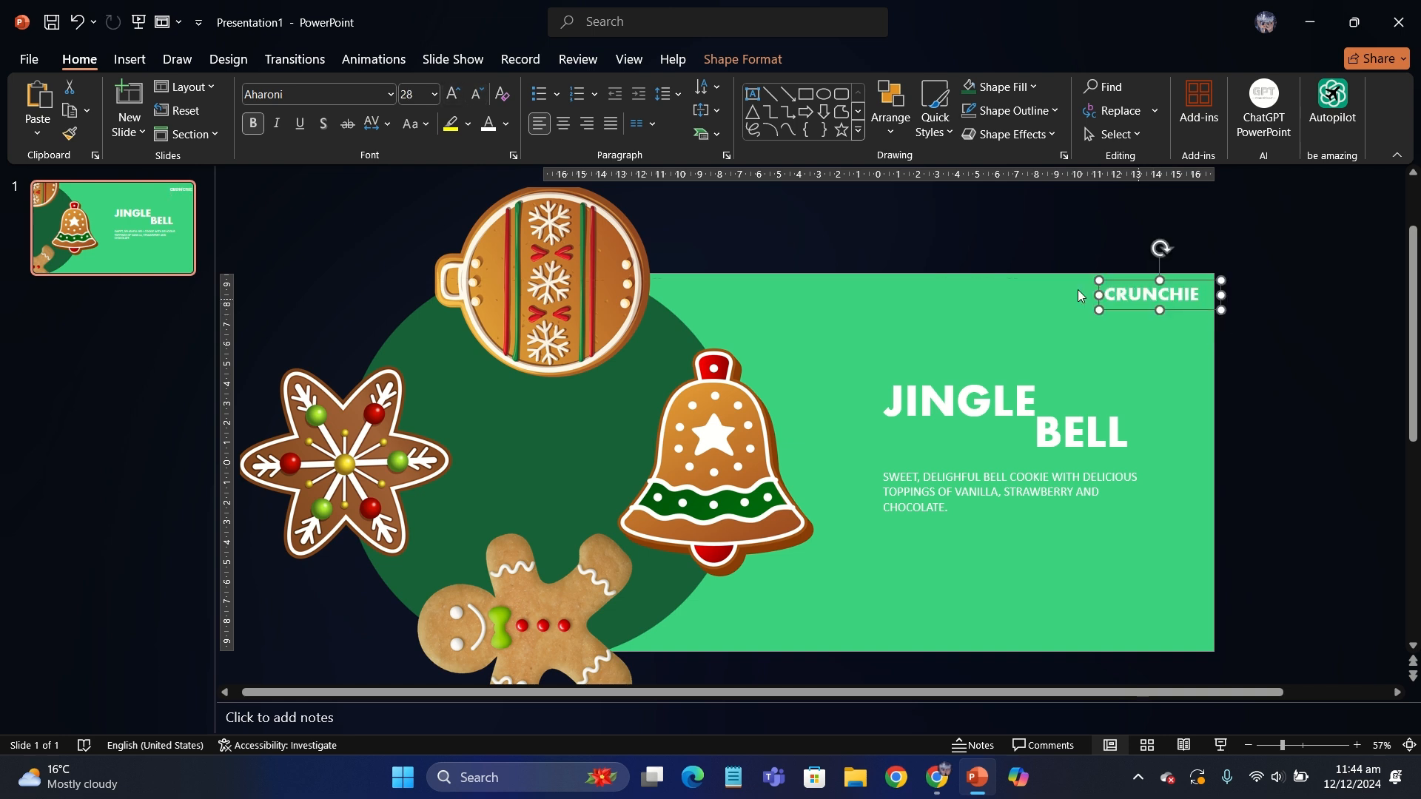
left_click(859, 280)
- Group the "JINGLE BELL" title with its description and move the group slightly down
scroll(827, 269, "down", 1, "ctrl")
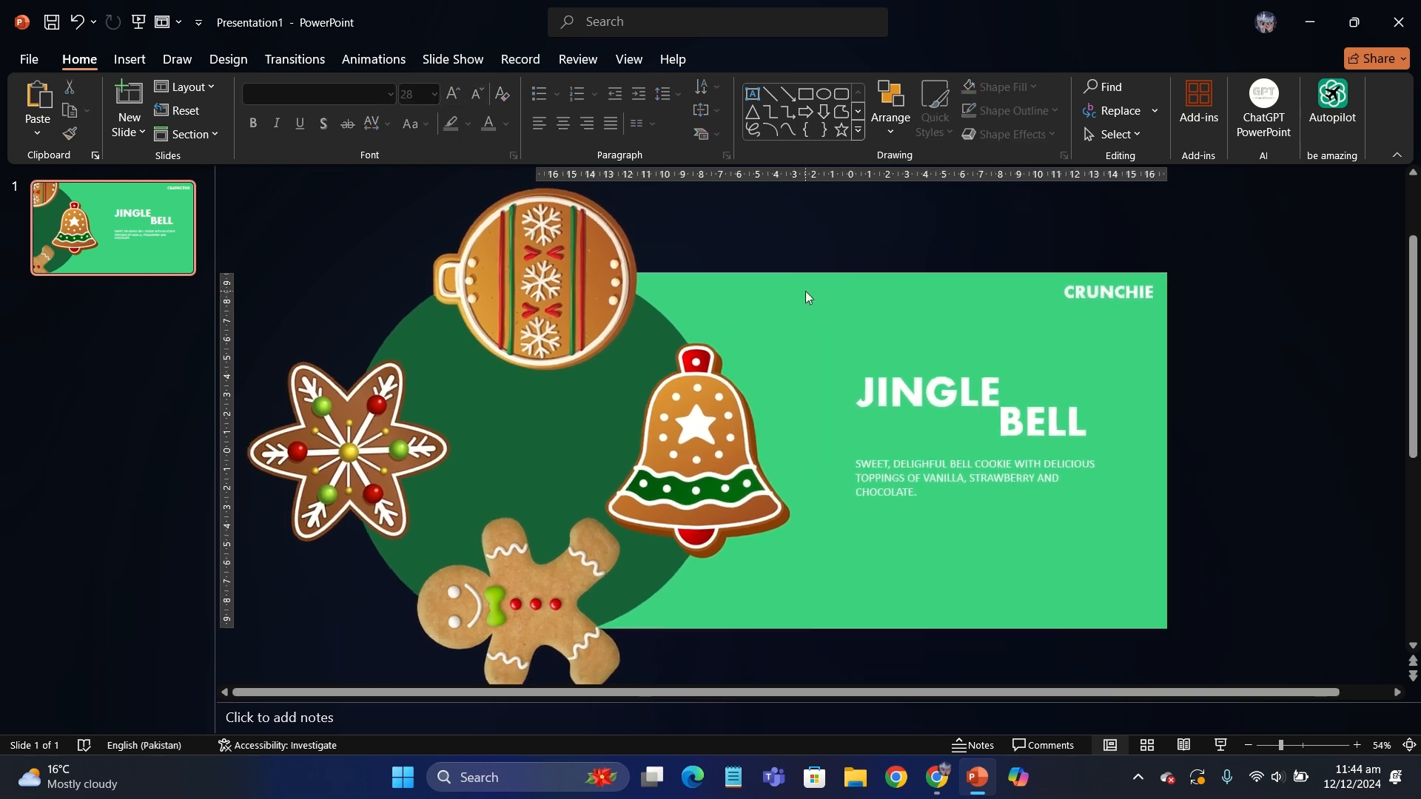
left_click_drag(1248, 648, 779, 331)
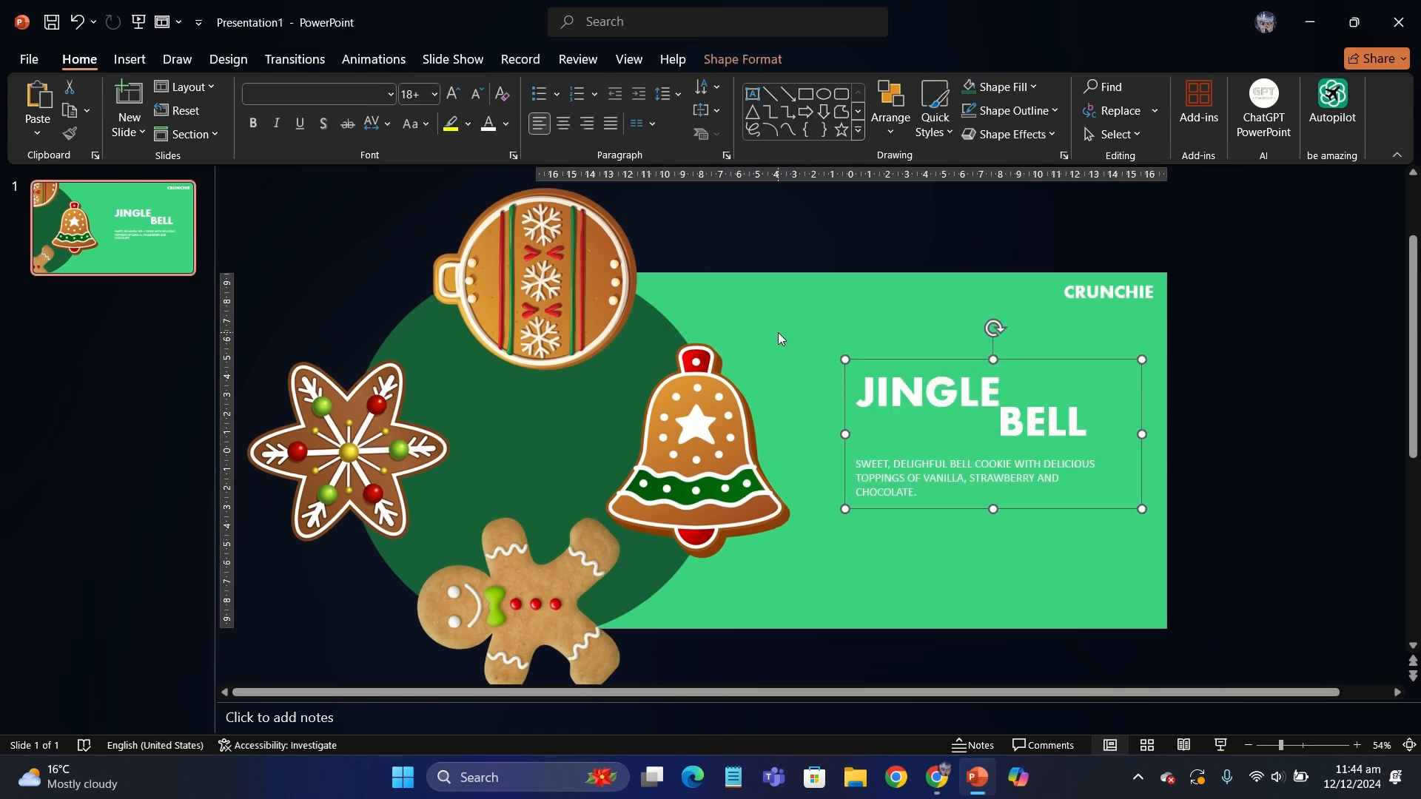
left_click_drag(978, 508, 1052, 529)
key("ctrl+z")
left_click(1074, 412, "ctrl")
left_click(357, 286)
- Duplicate the slide and rotate the copy's cookie group a quarter turn clockwise so the round ornament cookie sits beside the text
right_click(152, 268)
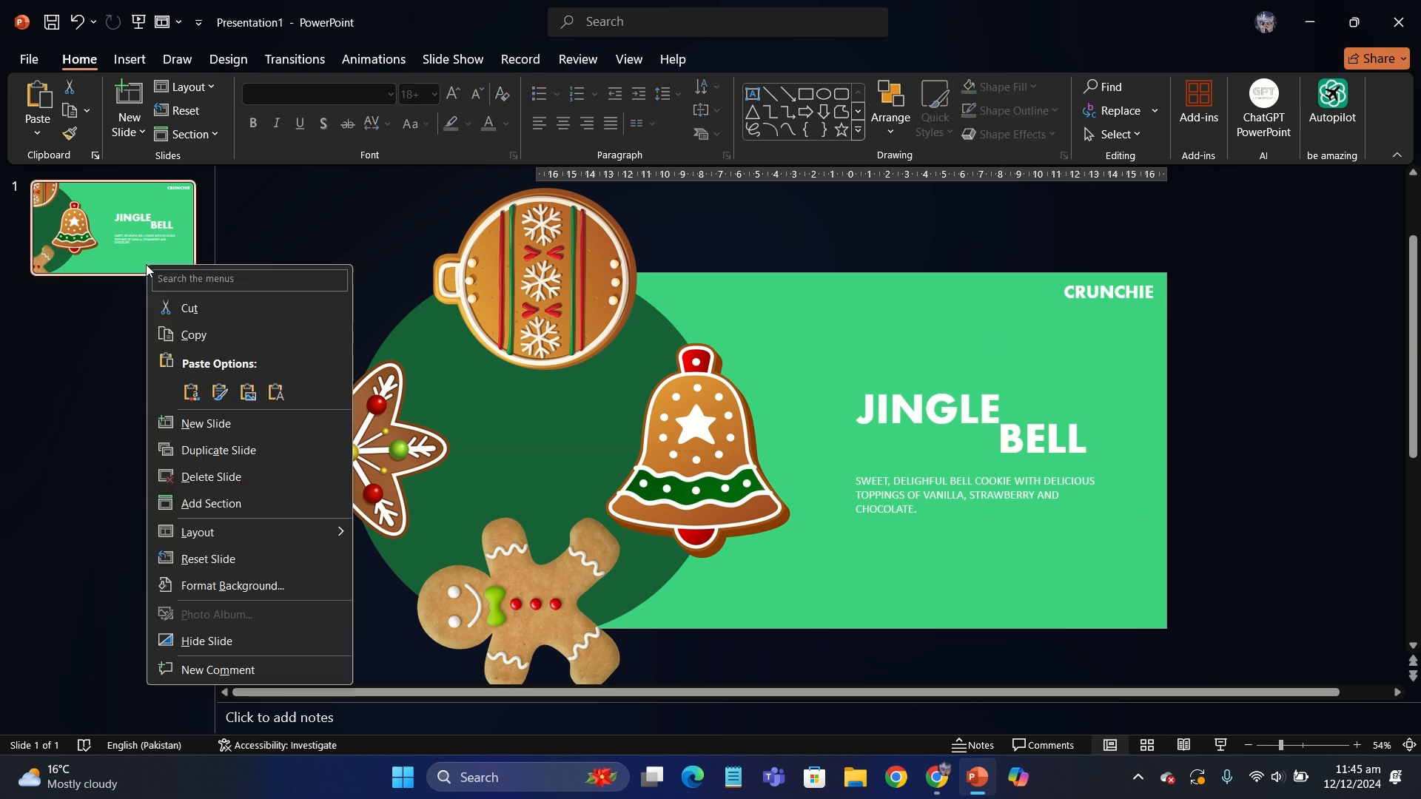
left_click(213, 448)
scroll(482, 361, "down", 3)
left_click(596, 287)
mouse_move(574, 208)
left_mouse_down()
mouse_move(676, 282)
mouse_move(736, 428)
mouse_move(801, 435)
left_mouse_up()
left_click(825, 335)
scroll(826, 335, "up", 1)
- Replace "JINGLE" with "WATCH" on the second slide
double_click(853, 406)
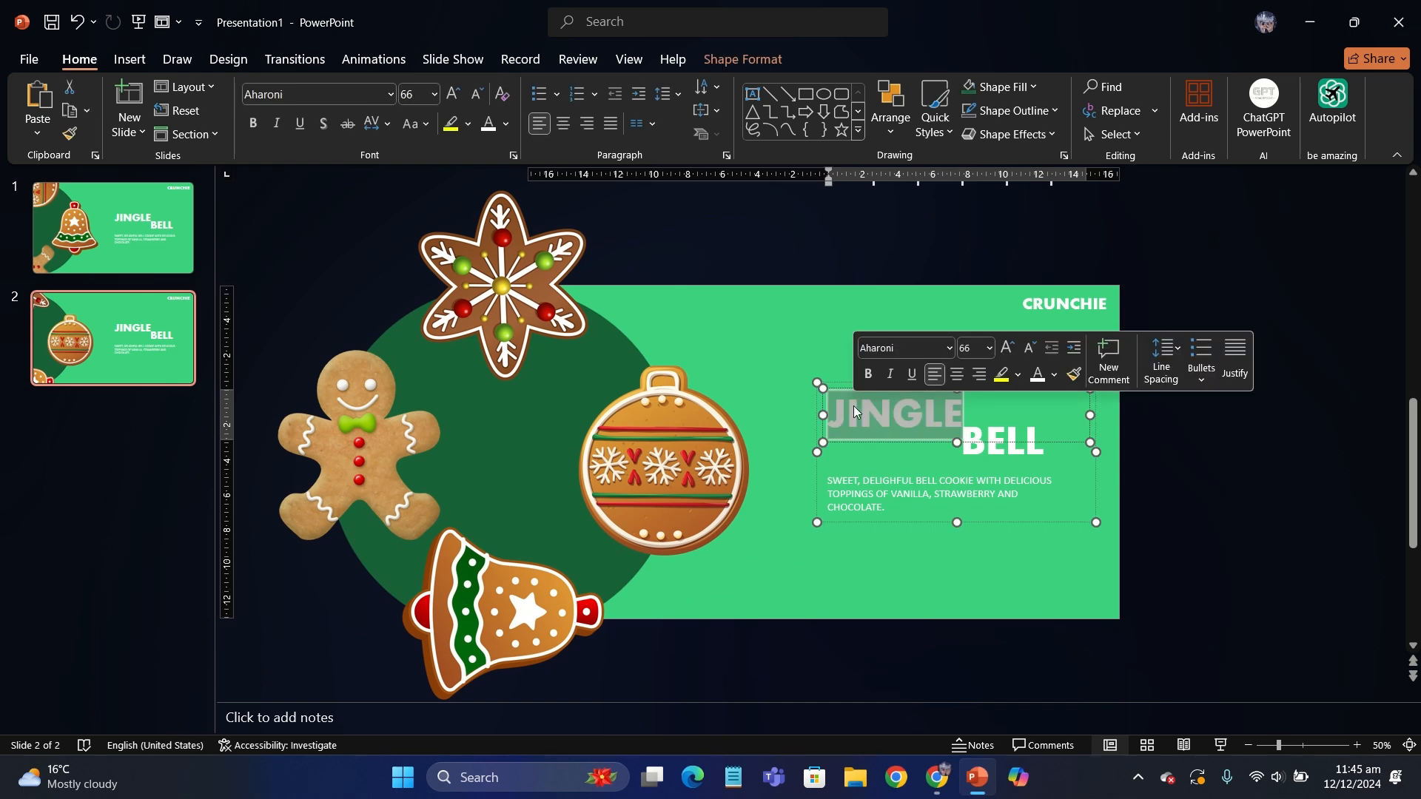
type("WATCH")
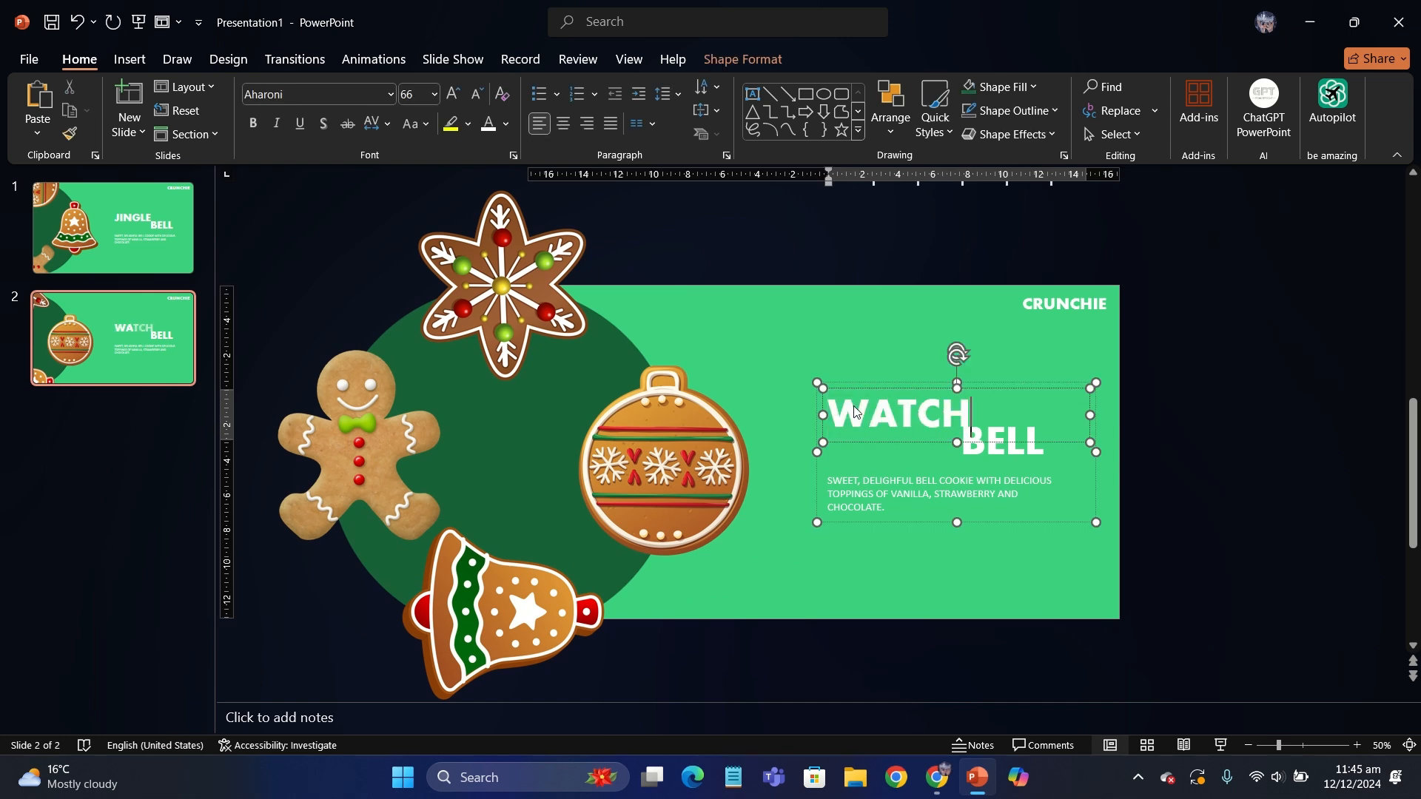
double_click(1020, 447)
- Change the second slide's title words to "SWEET" on the upper line and "WATCH" on the lower line
double_click(891, 405)
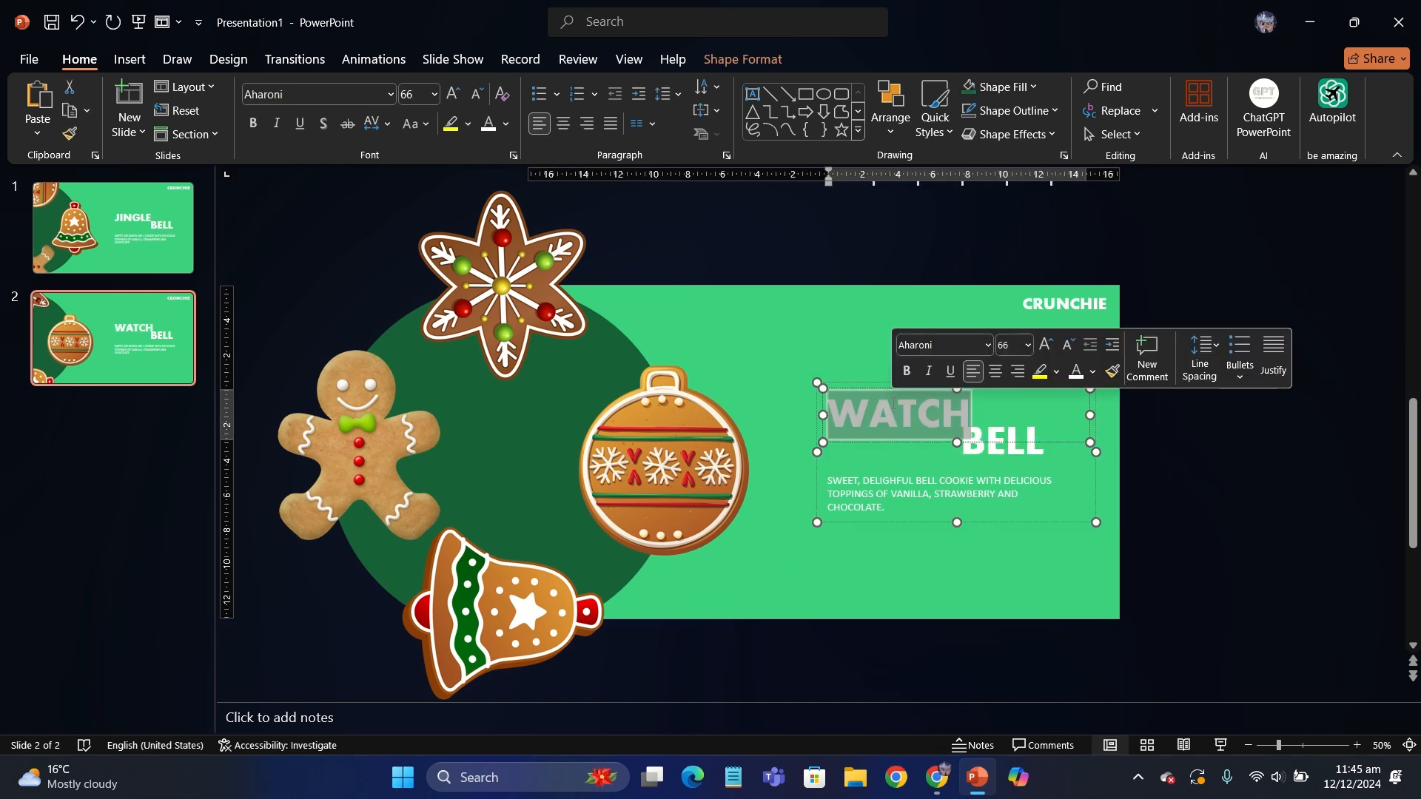
type("SWEET")
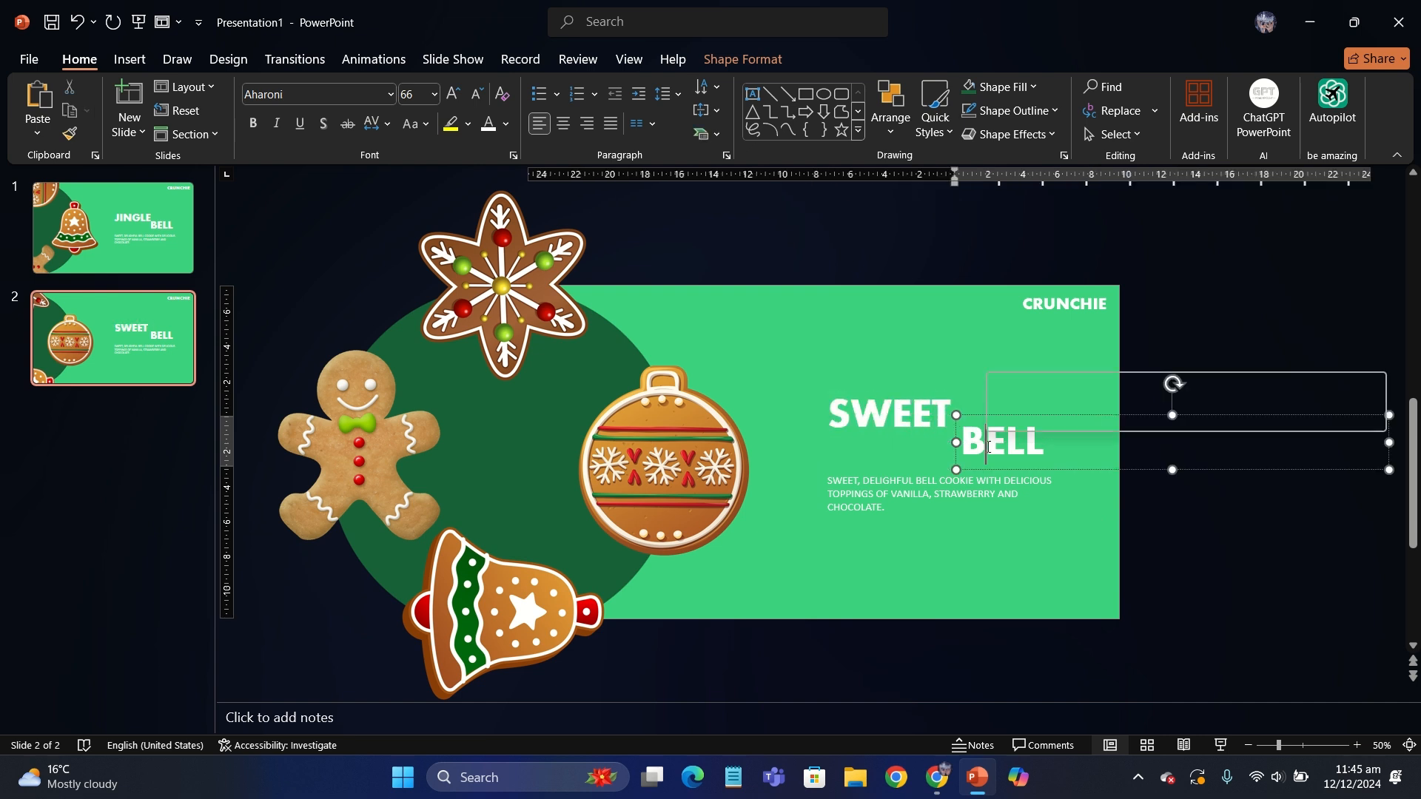
double_click(987, 446)
type("WATCH")
- Ungroup the second slide's title and description, and move "WATCH" left to start at the end of "SWEET", as on slide 1
left_click(992, 517)
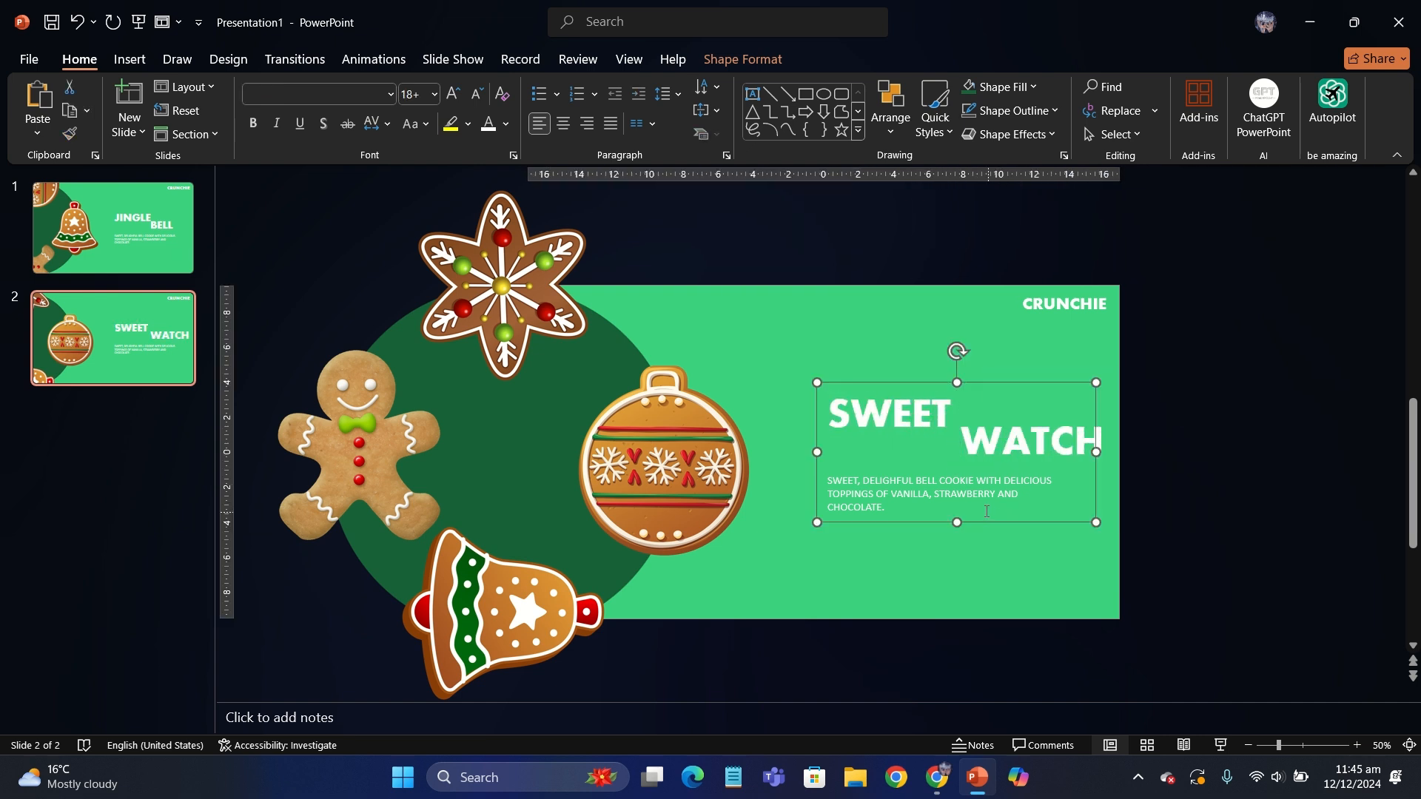
left_click(982, 516)
left_click(992, 521)
key("ctrl+shift+g")
left_click(170, 205)
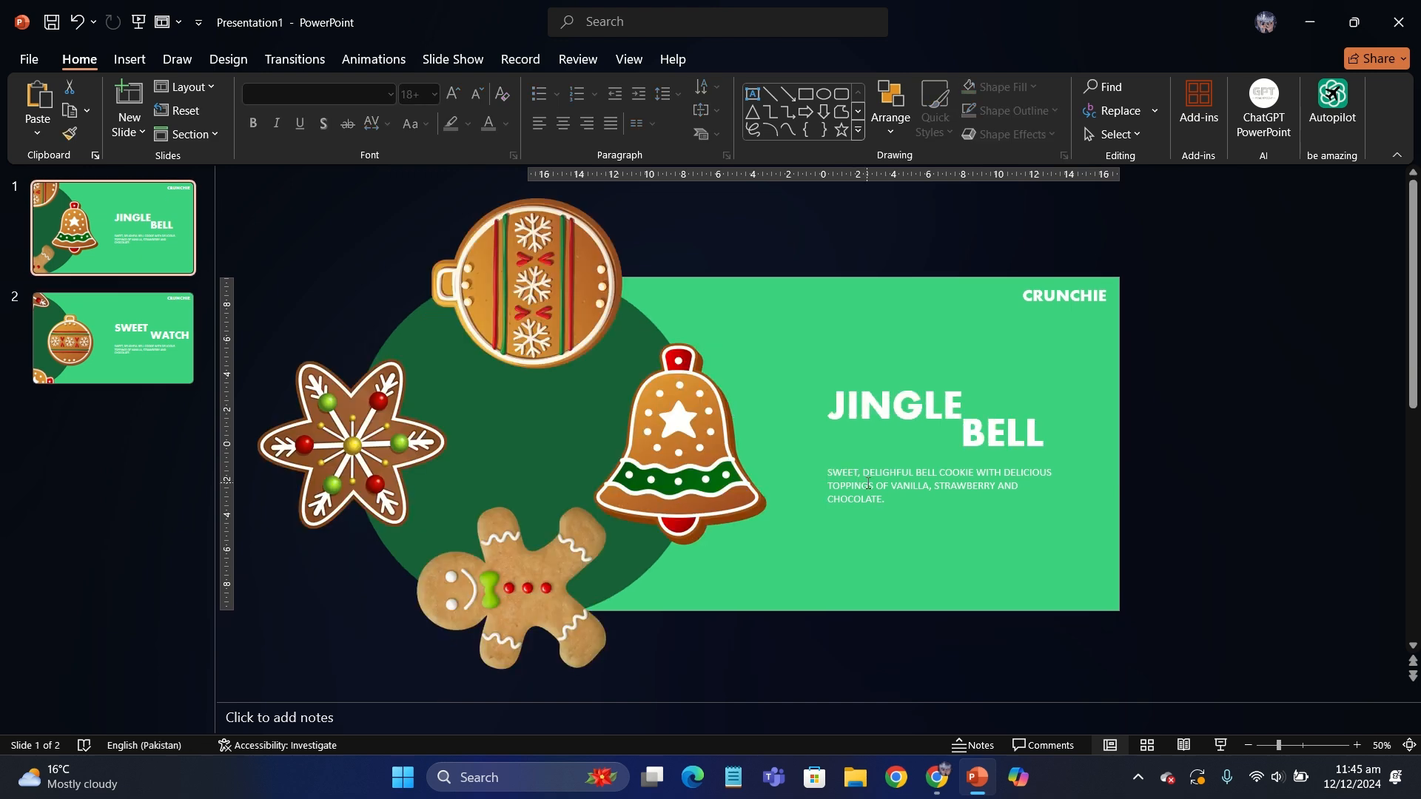
left_click(1041, 434)
left_click(137, 327)
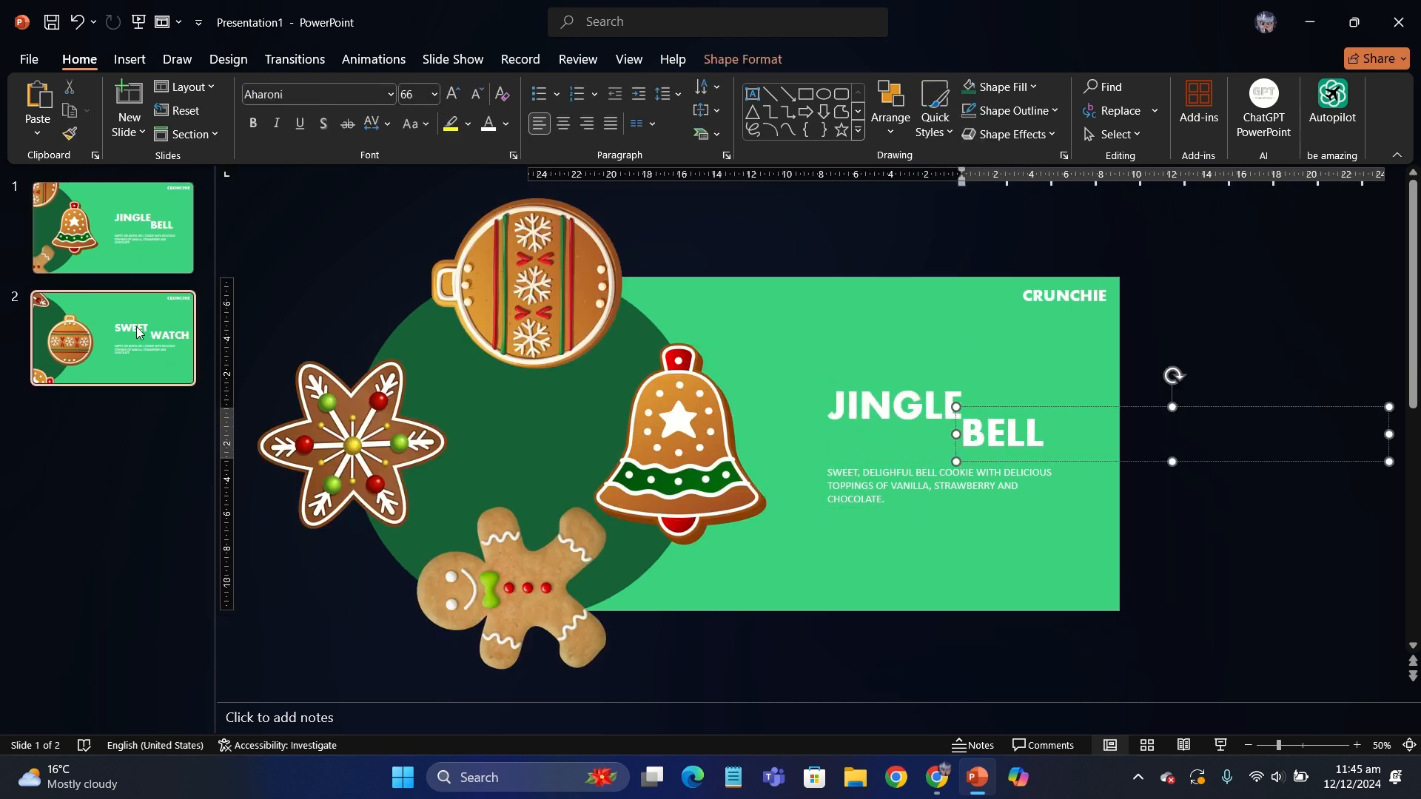
left_click(994, 436)
left_click(996, 443)
left_click_drag(996, 465, 985, 465)
left_click(1040, 539)
- In the second slide's description, replace "BELL" with "WATCH" and append "HEART TOPPINGS ON IT THAT MELTS IN MOUTH."
left_click(936, 508)
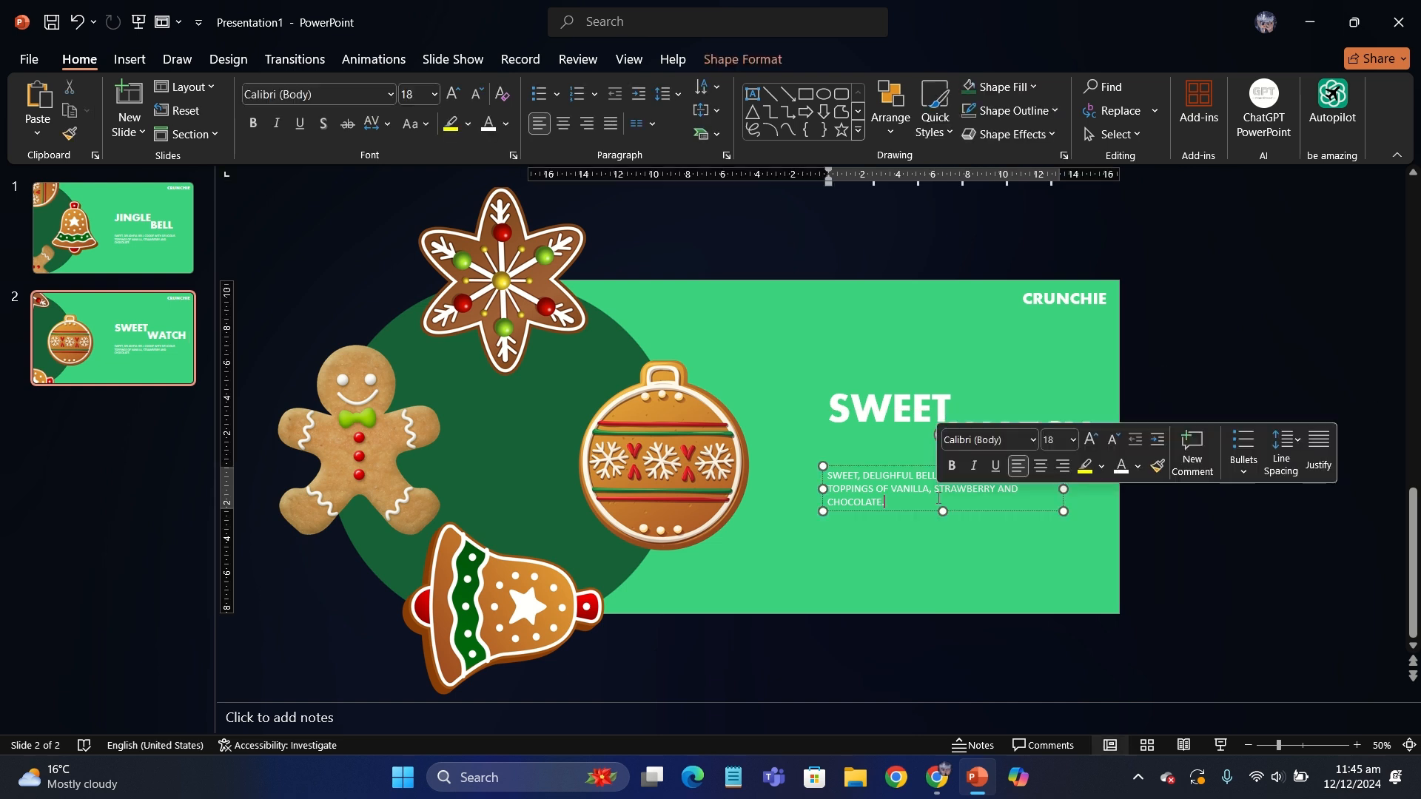
type("WATCH")
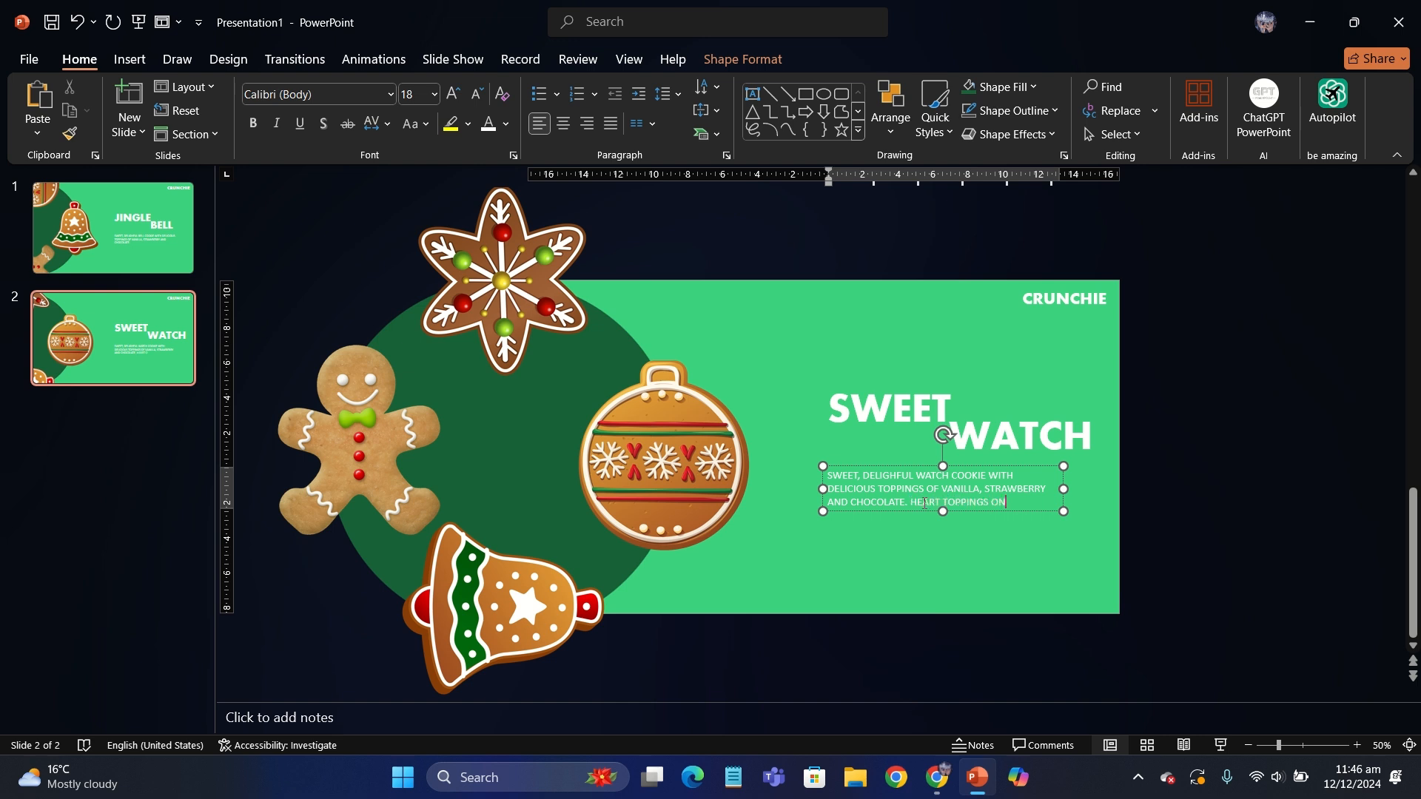
type("THAT MEL")
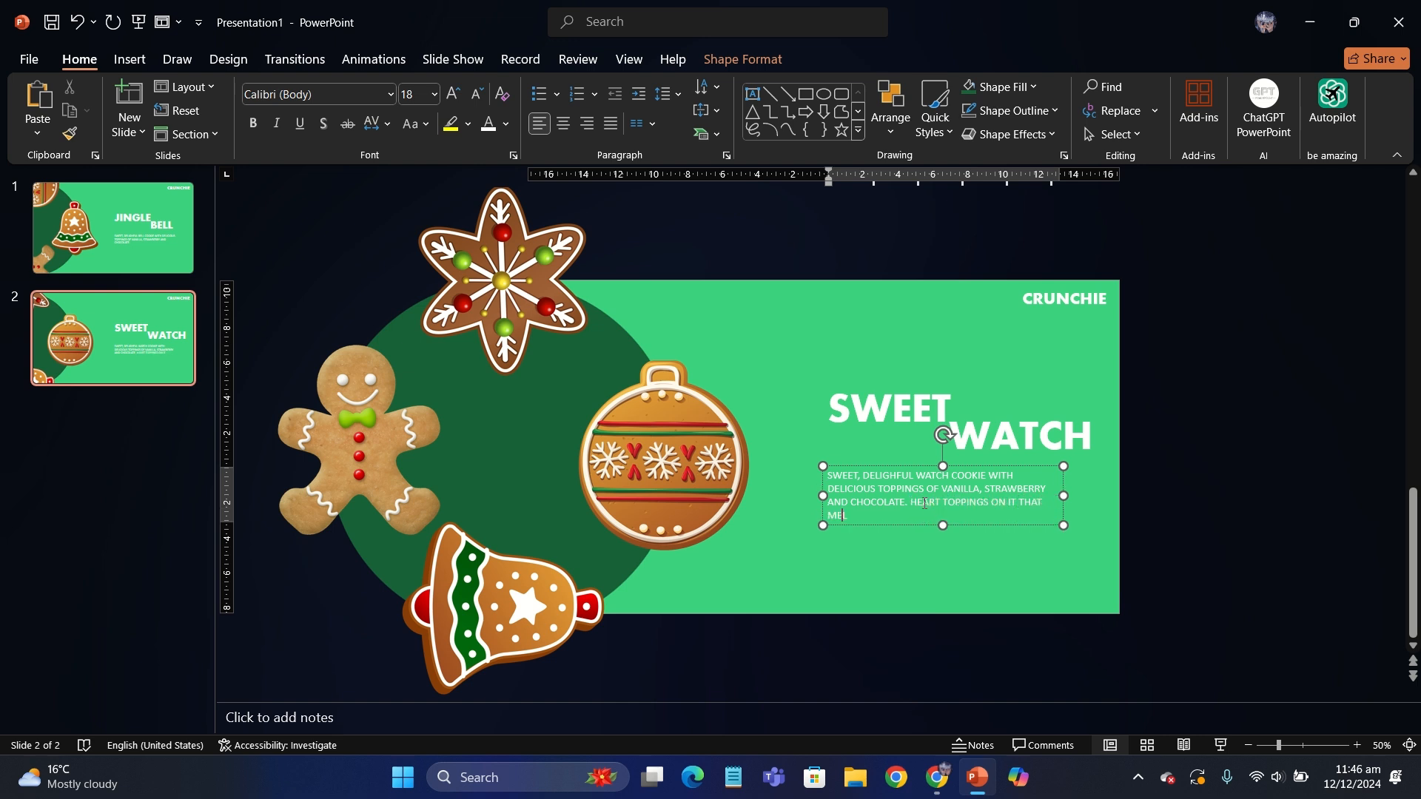
type("TS IN MOUTH.")
- Duplicate slide 2 and rotate the new slide's cookie group a quarter turn clockwise so the star cookie sits beside the text
right_click(149, 335)
left_click(192, 517)
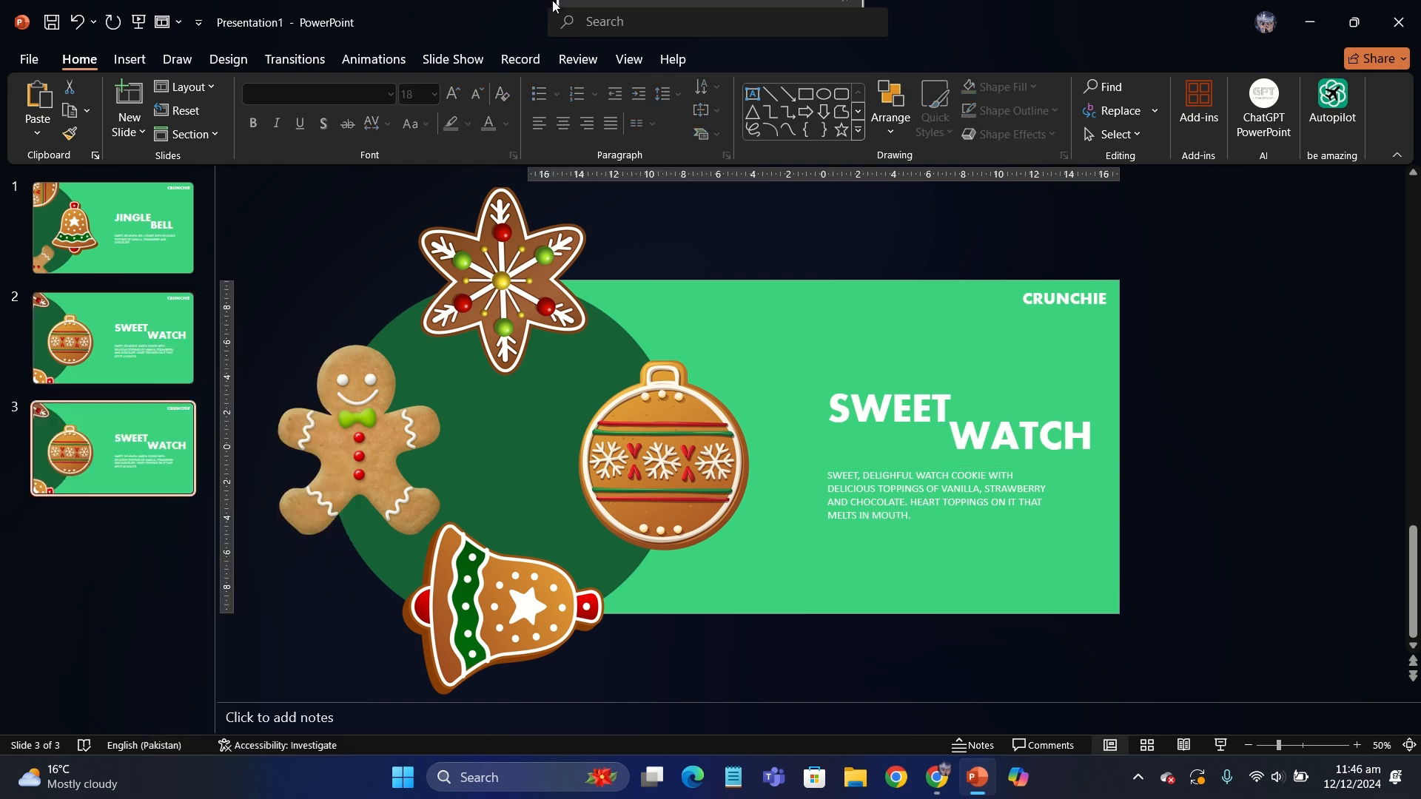
left_click(550, 276)
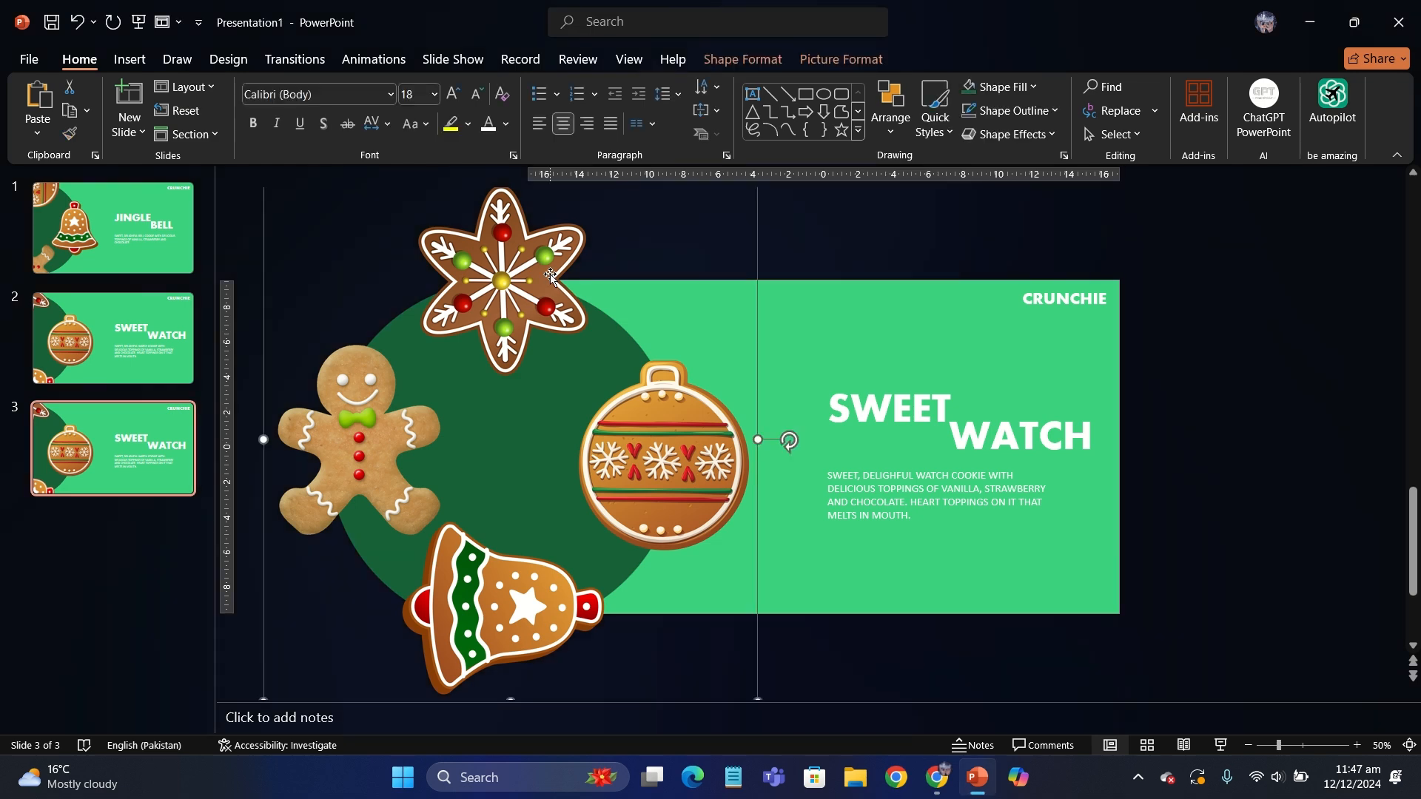
mouse_move(790, 440)
left_mouse_down()
mouse_move(774, 589)
mouse_move(505, 632)
left_mouse_up()
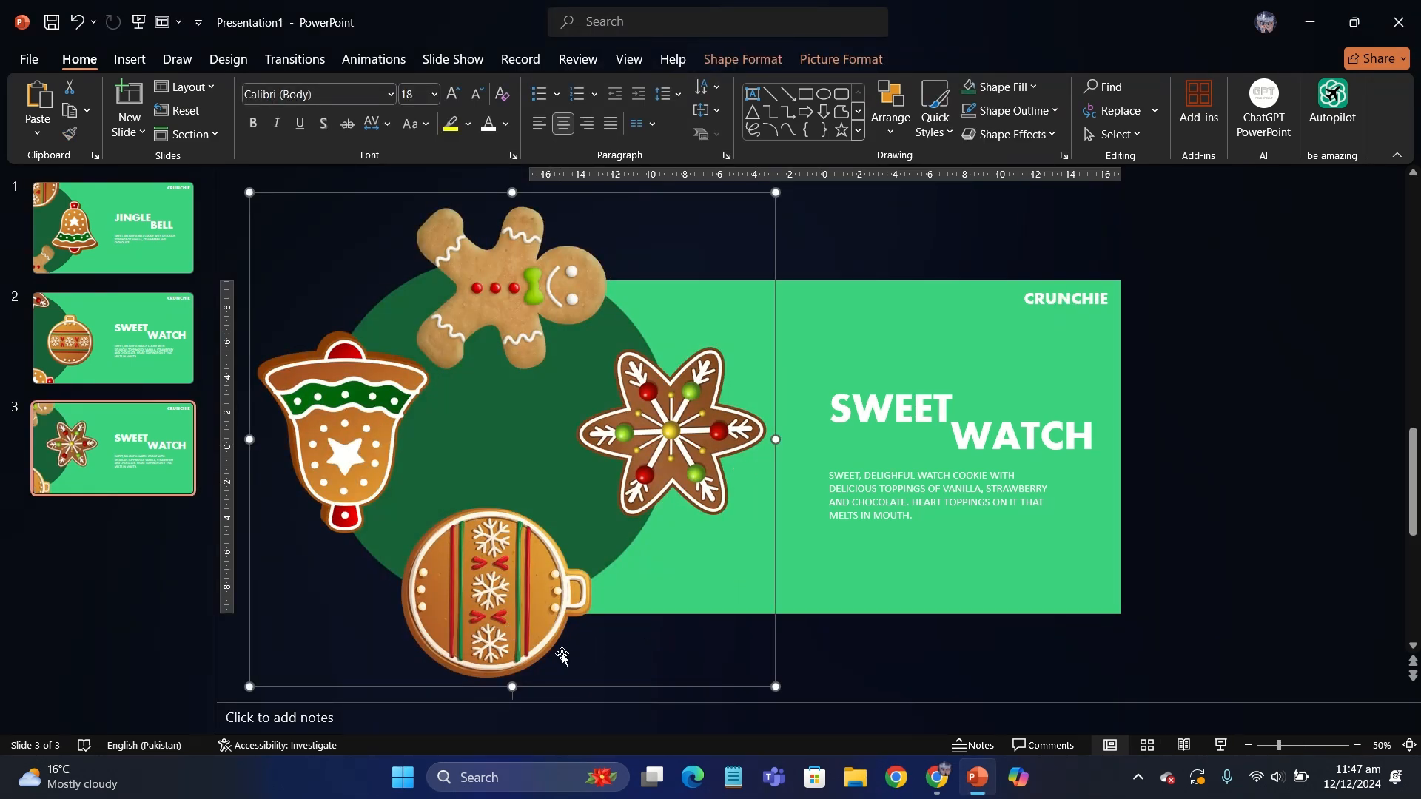
scroll(562, 655, "down", 2)
left_click(923, 597)
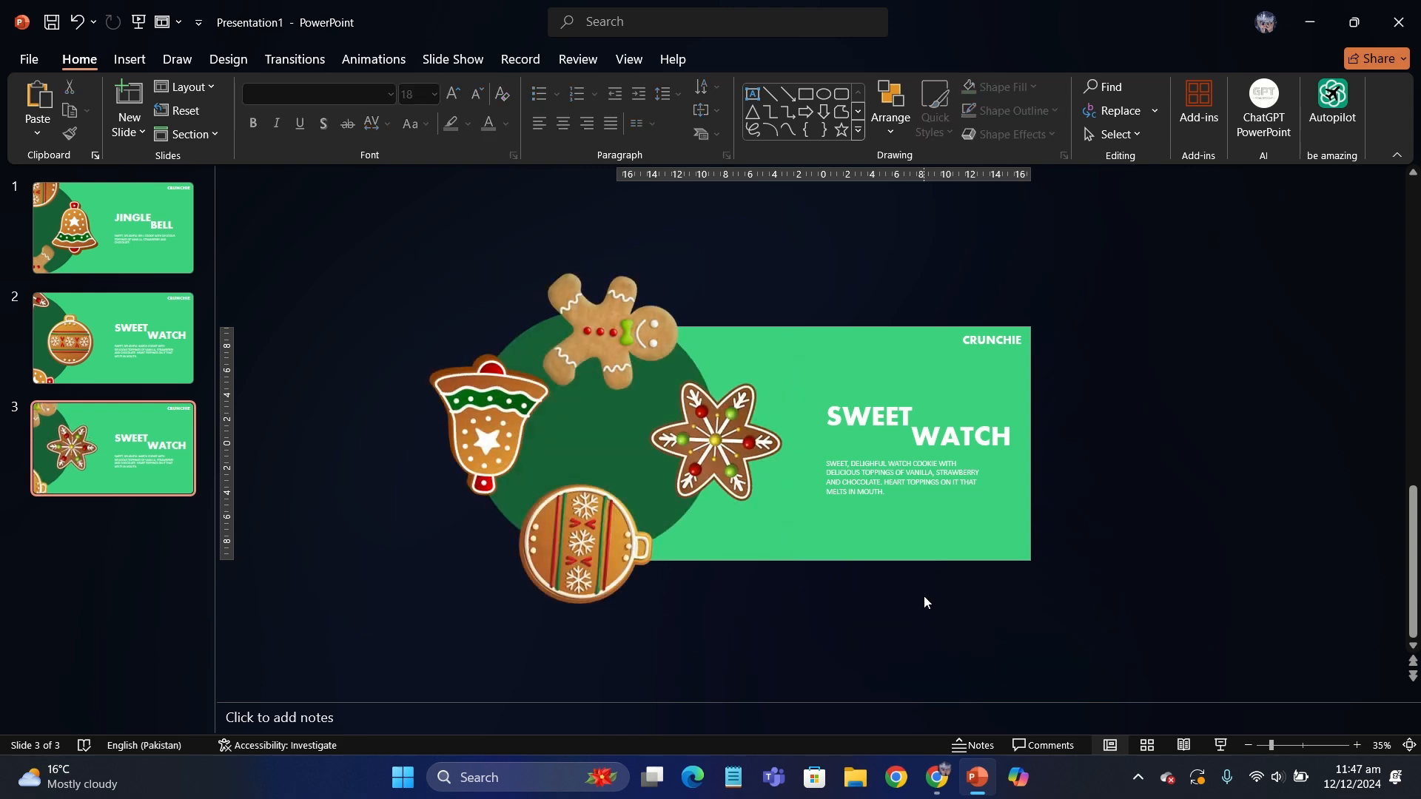
- Change the third slide's title words to "TOP" and "STAR", and move "STAR" left to sit diagonally below "TOP"
scroll(924, 595, "up", 2)
double_click(885, 415)
type("TOP")
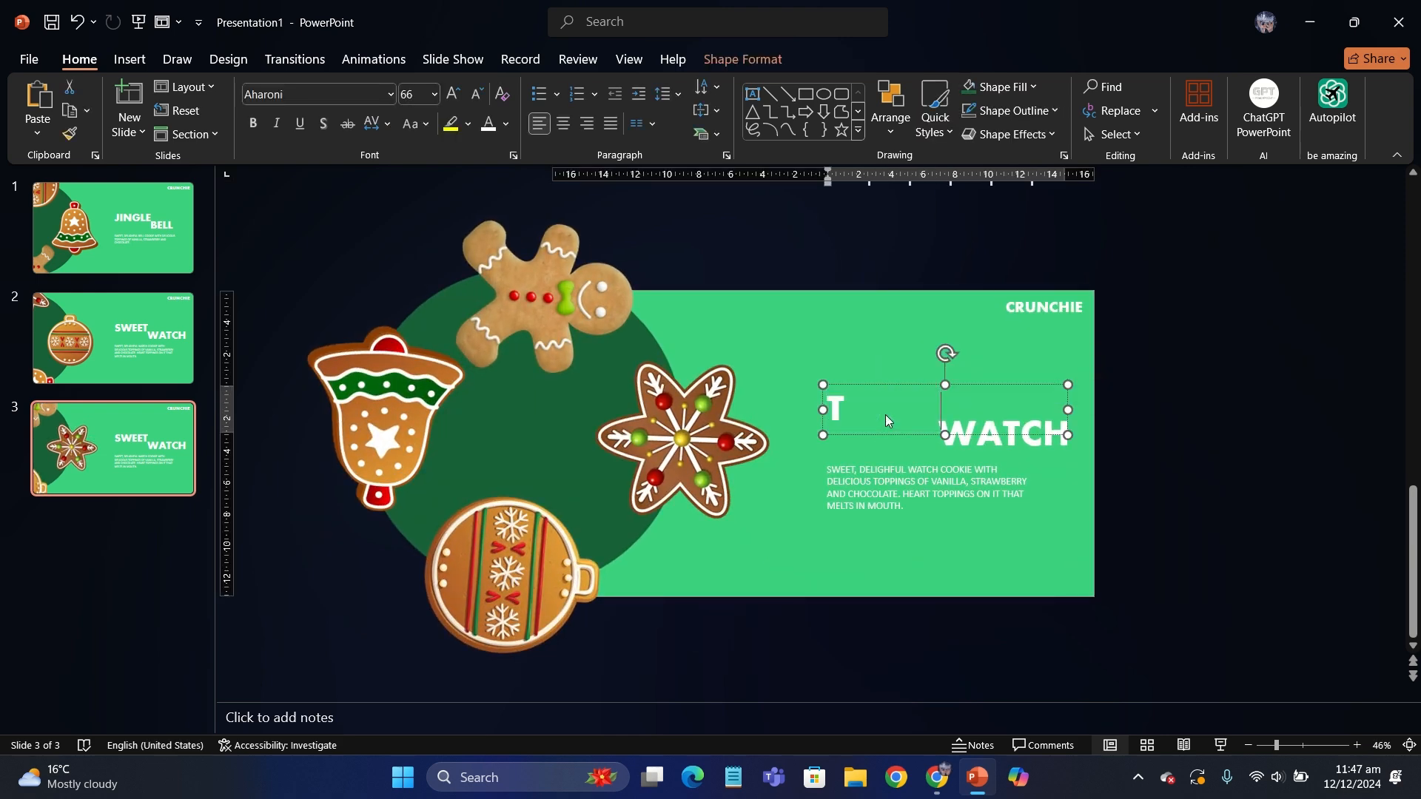
double_click(983, 442)
type("STAR")
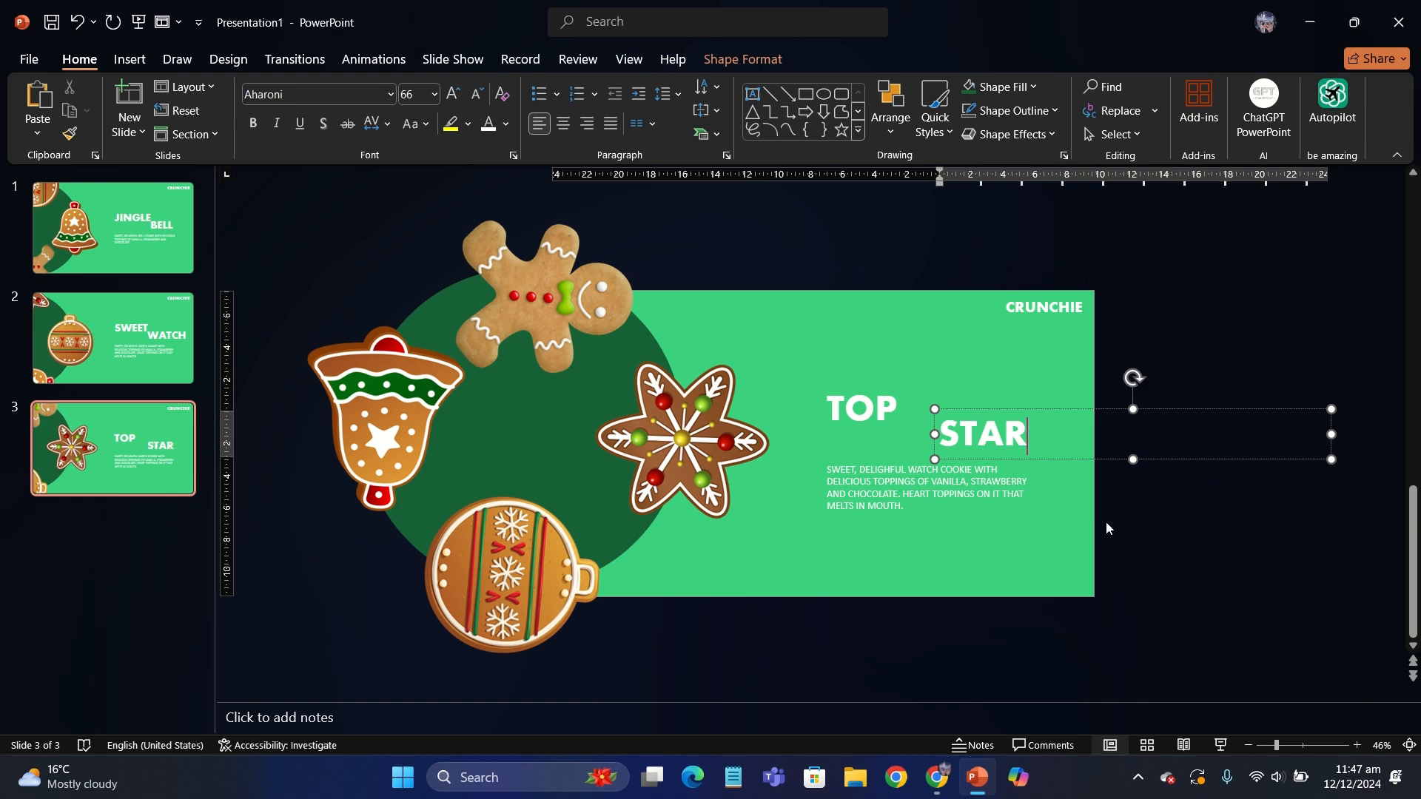
left_click(925, 500)
left_click(990, 447)
left_click_drag(992, 460, 960, 459)
- Replace the third slide's description with "BEAUTIFUL STAR SHAPED COOKIE WITH GREEN, RED AND WHITE TOPPINGS OF VANILLA, STRABERRY AND CHOCOLATE THAT IMMEDIATELY MELTS IN THE MOUTH."
left_click(911, 498)
scroll(911, 498, "up", 2)
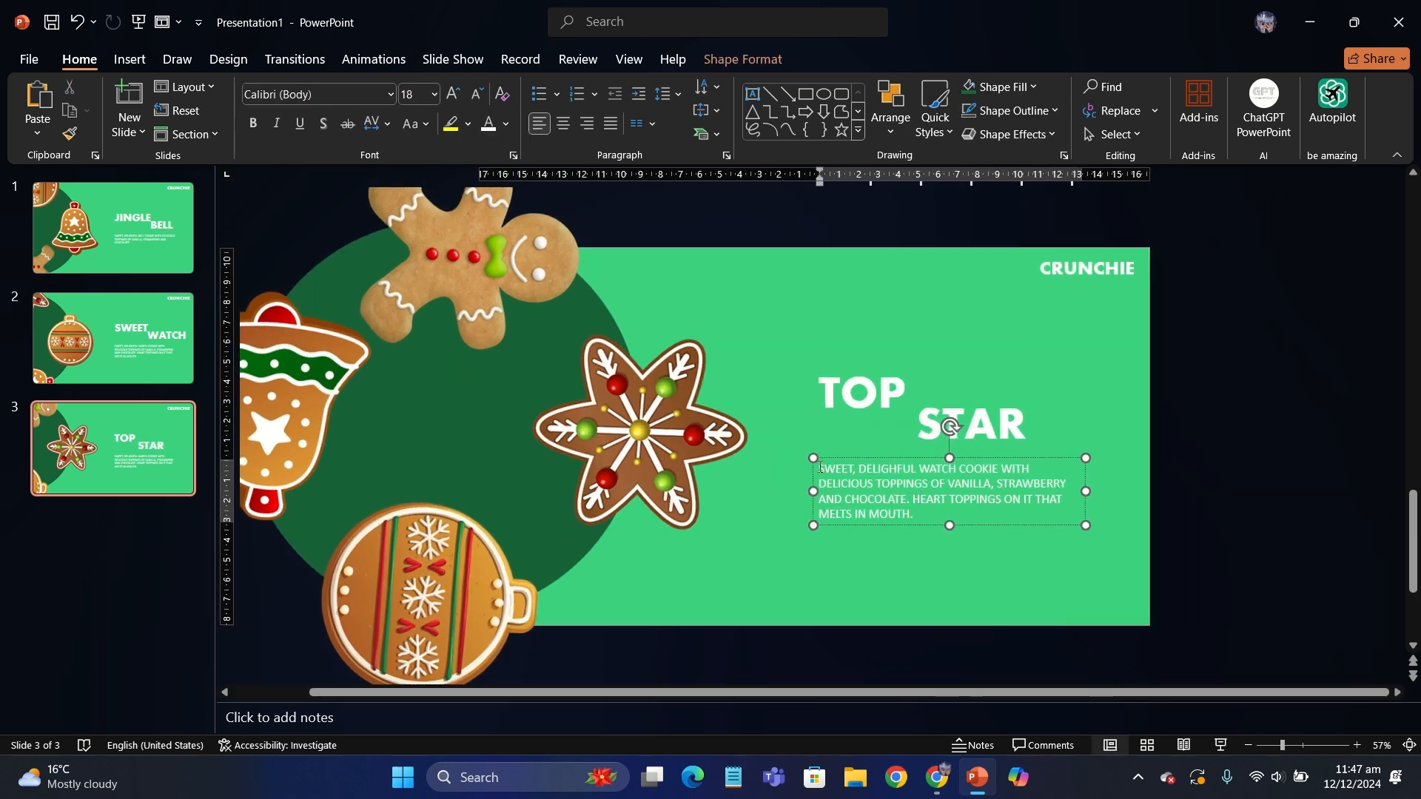
key("ctrl+a")
type("BEAUTI")
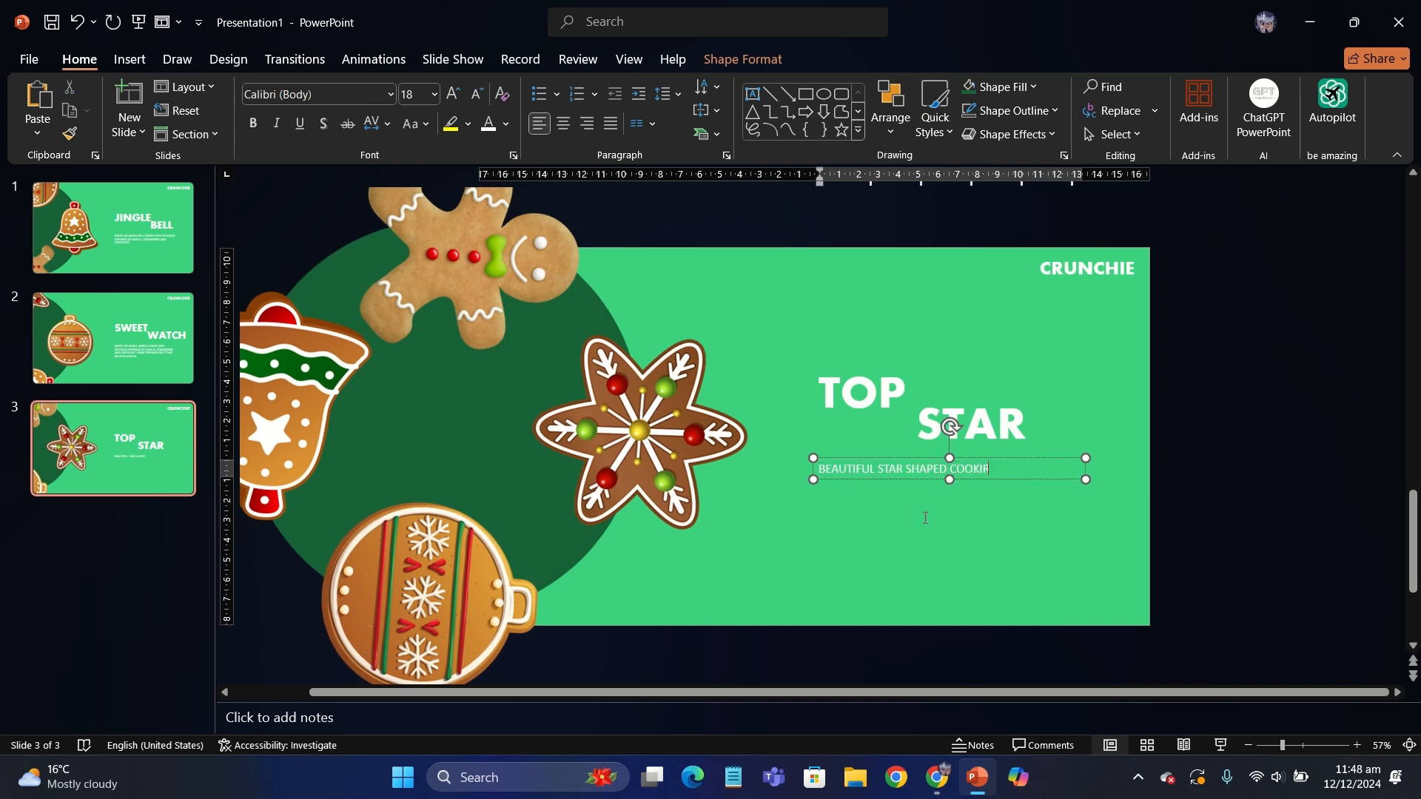
type("GREEN, RED")
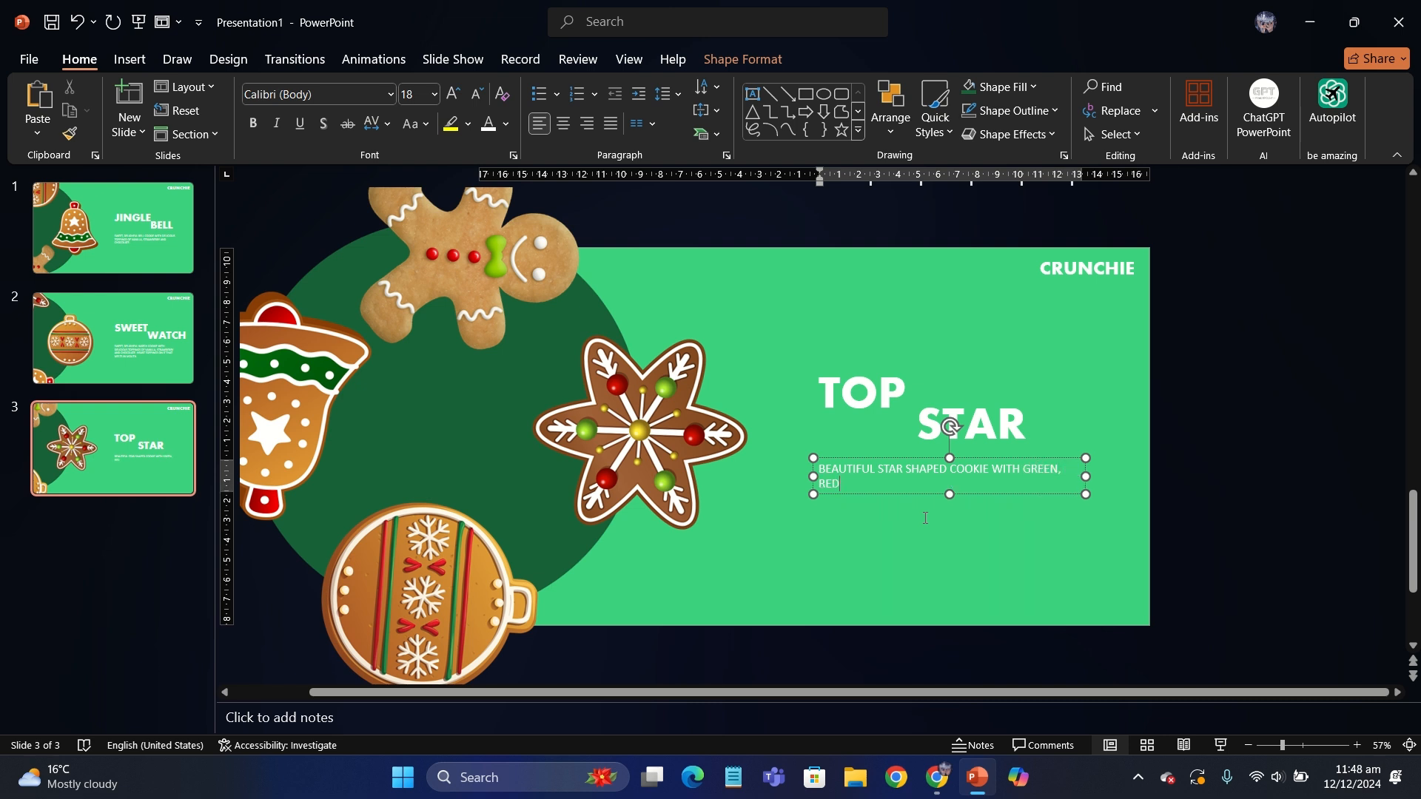
type(" AND WHITE TOPPINGS OF VANILLA, STRABERRY A")
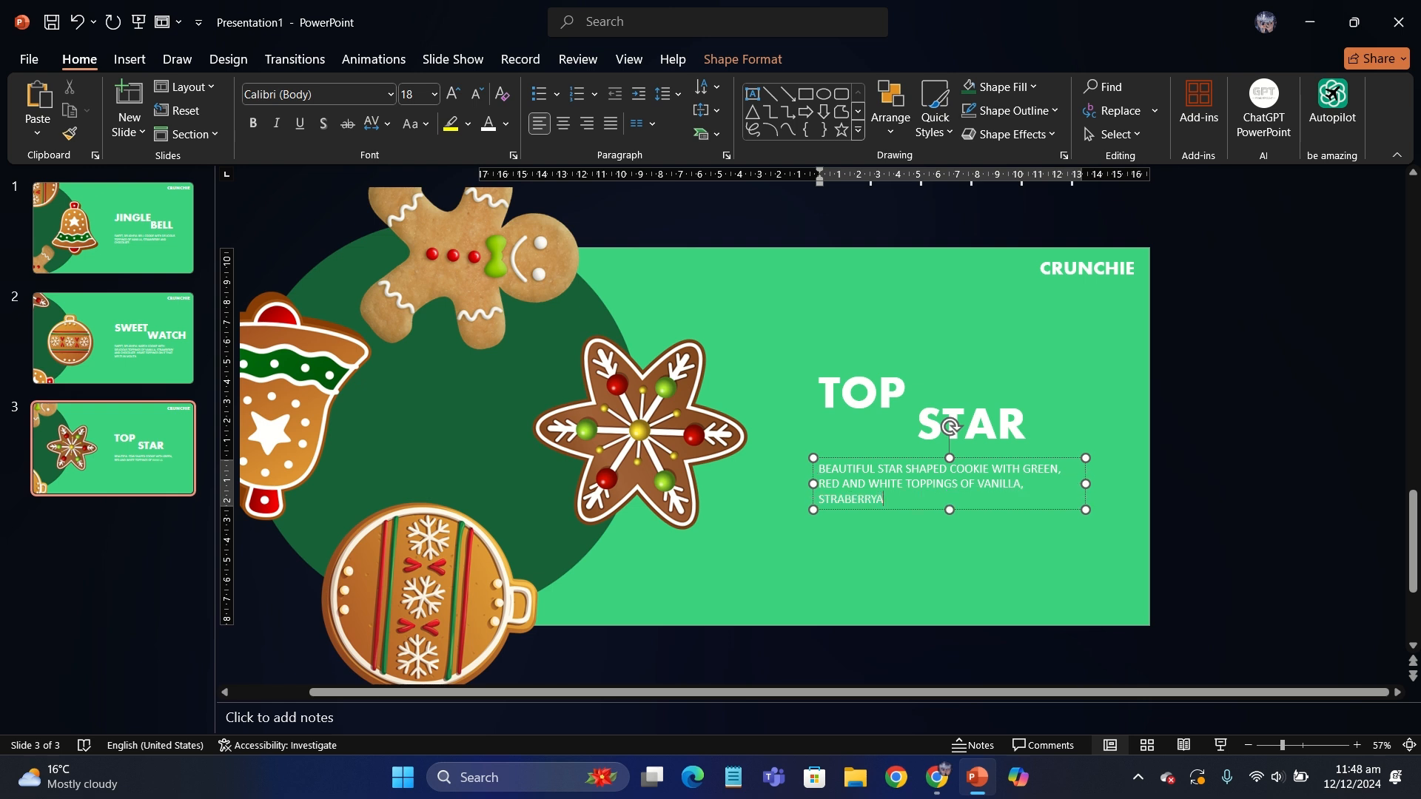
type("ND CHOCOLATE THAT IMMEDIATELY MELTS IN THE MOUTH.")
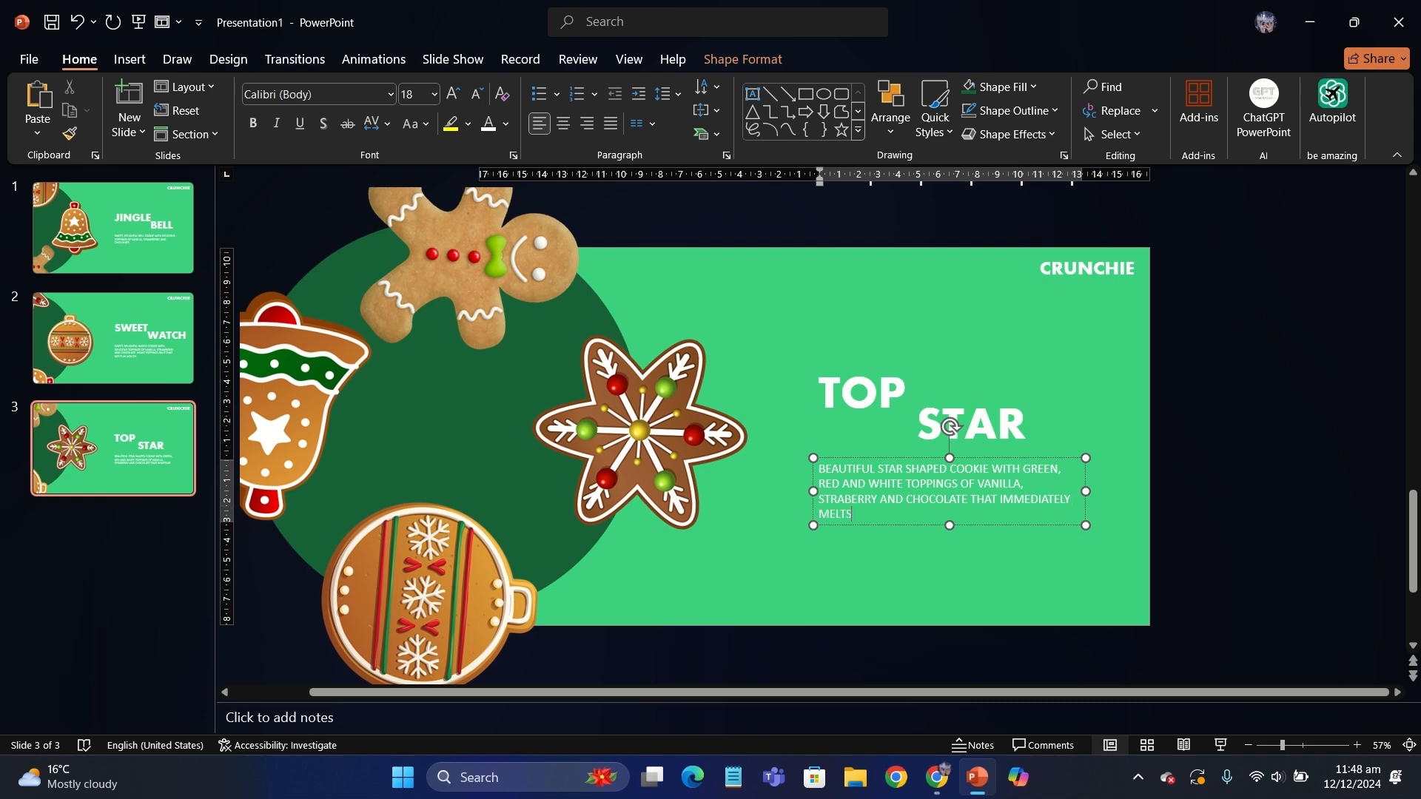
- Duplicate slide 3 and rotate the new slide's cookie group a quarter turn clockwise so the gingerbread man sits beside the text
right_click(177, 475)
left_click(247, 239)
left_click(438, 270)
scroll(438, 270, "down", 1)
scroll(438, 270, "down", 2)
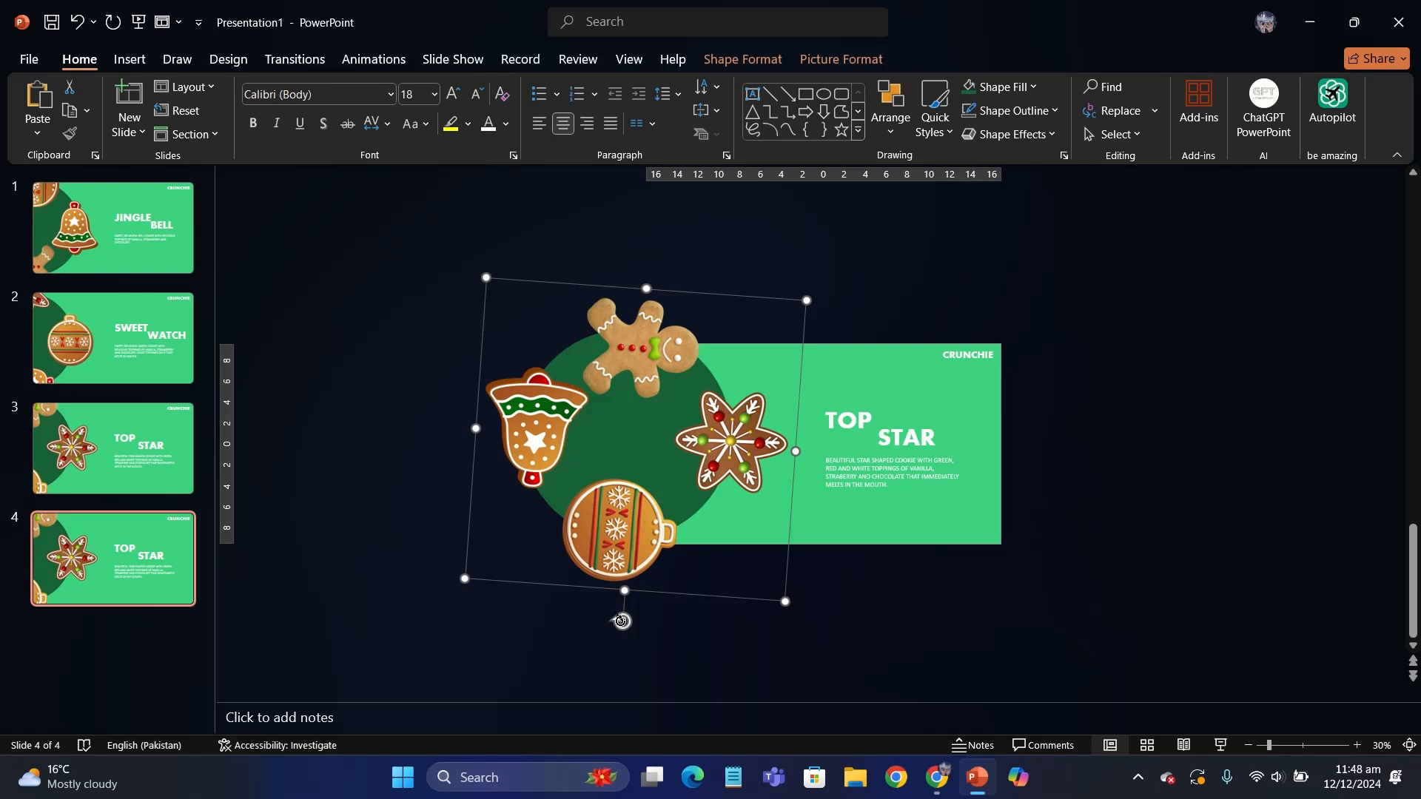
left_click(357, 415)
left_click(644, 541)
left_click_drag(624, 624, 385, 376)
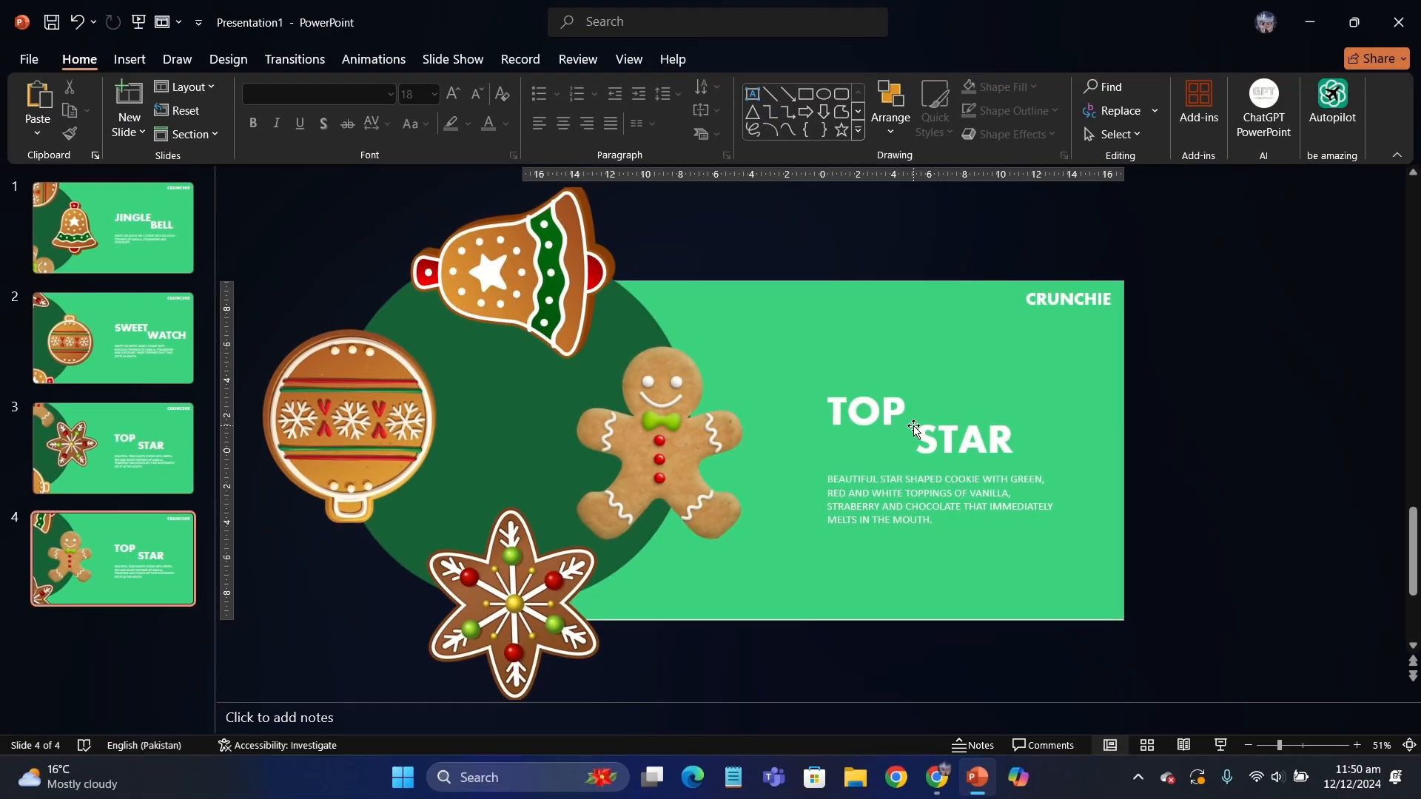
- Change the fourth slide's title words to "GINGER" and "BREAD", and move "BREAD" right to sit diagonally below "GINGER"
double_click(882, 412)
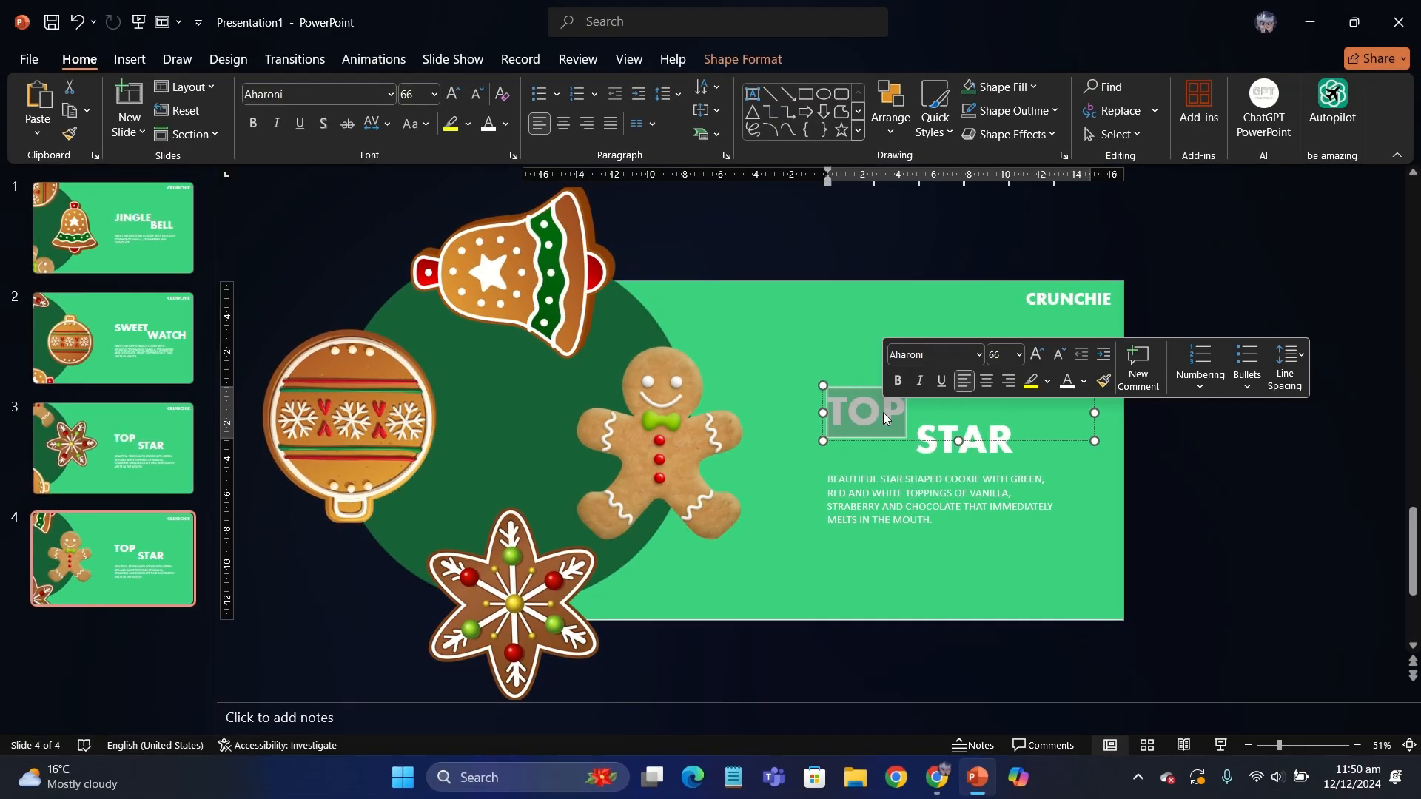
type("GINGER")
double_click(978, 450)
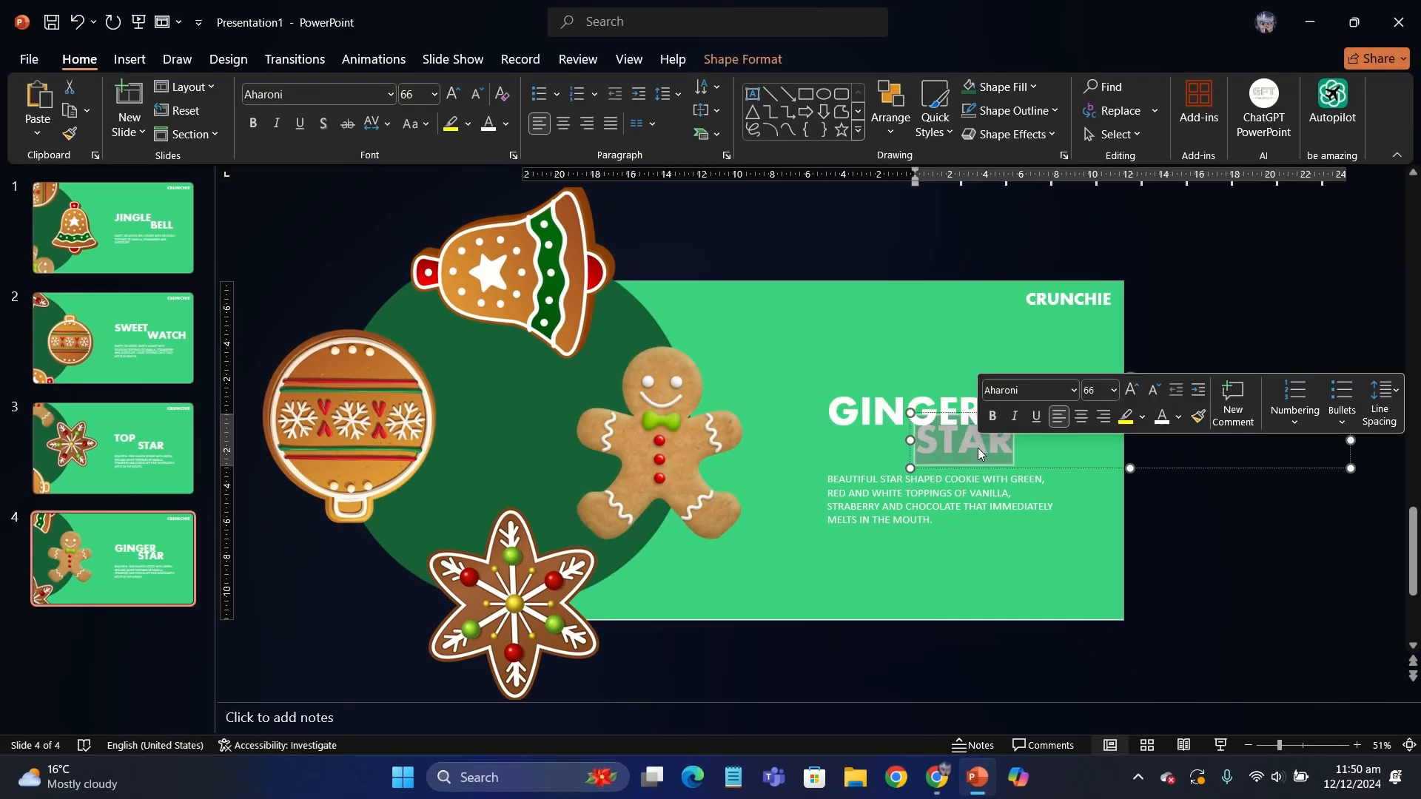
type("BREAD")
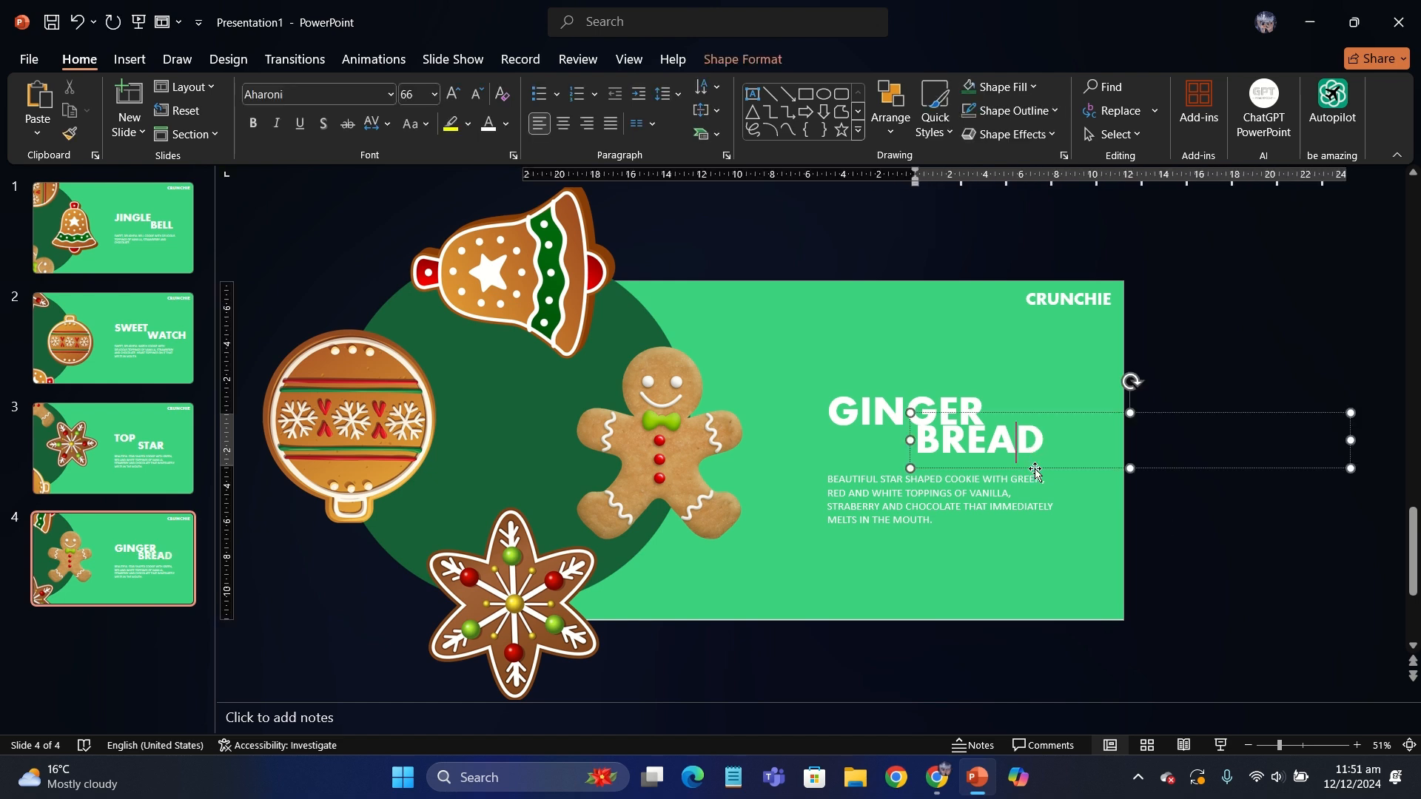
left_click_drag(1035, 470, 1071, 468)
left_click(1106, 522)
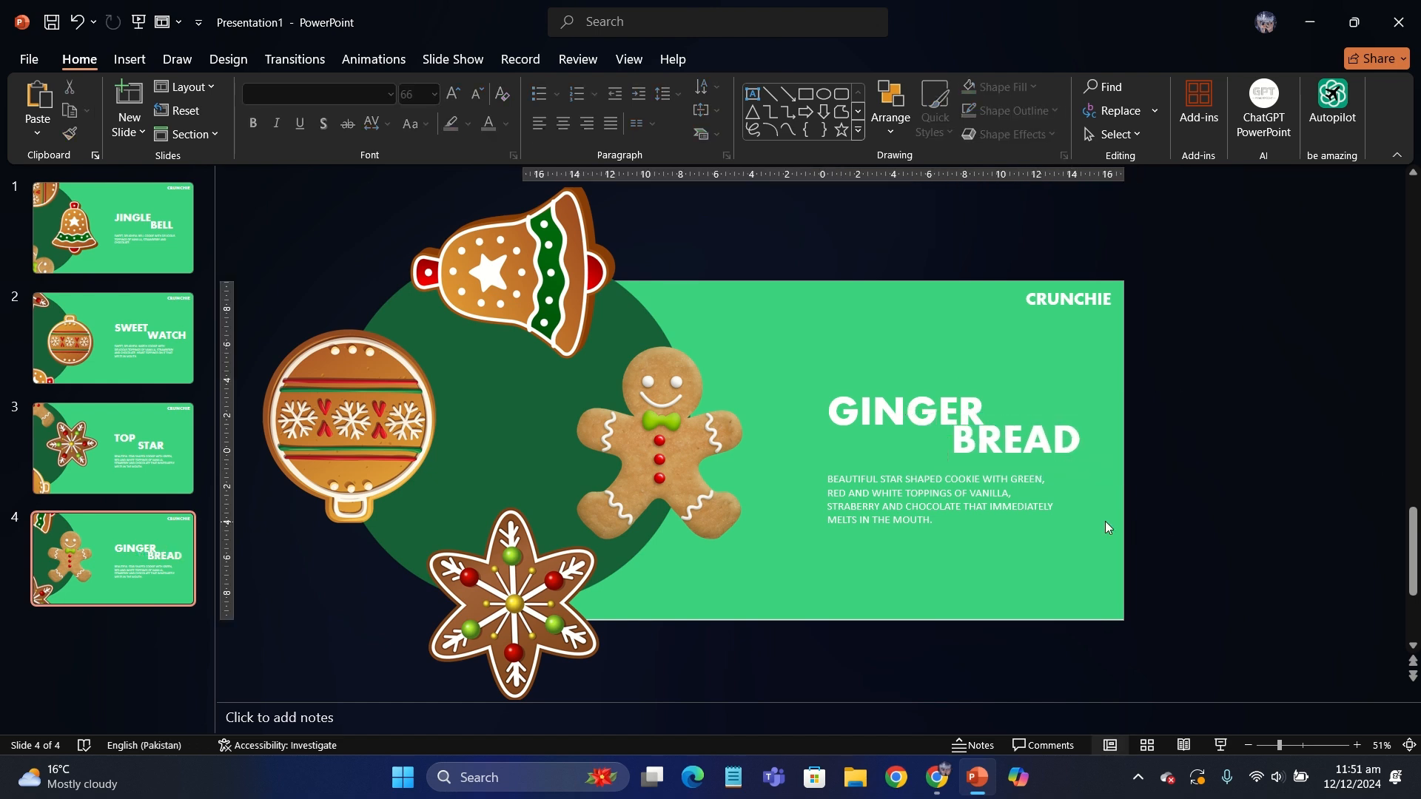
- Replace the fourth slide's description with "CUTE LITTLE GINGERBREAD COOKIE WITH STRAWBERRY, VANILLA, AND CHERRY TOPPINGS THAT FILL THE MOUTH WITH HEAVENLY GOODNESS."
left_click_drag(934, 520, 775, 465)
type("CUTE LITTLE G")
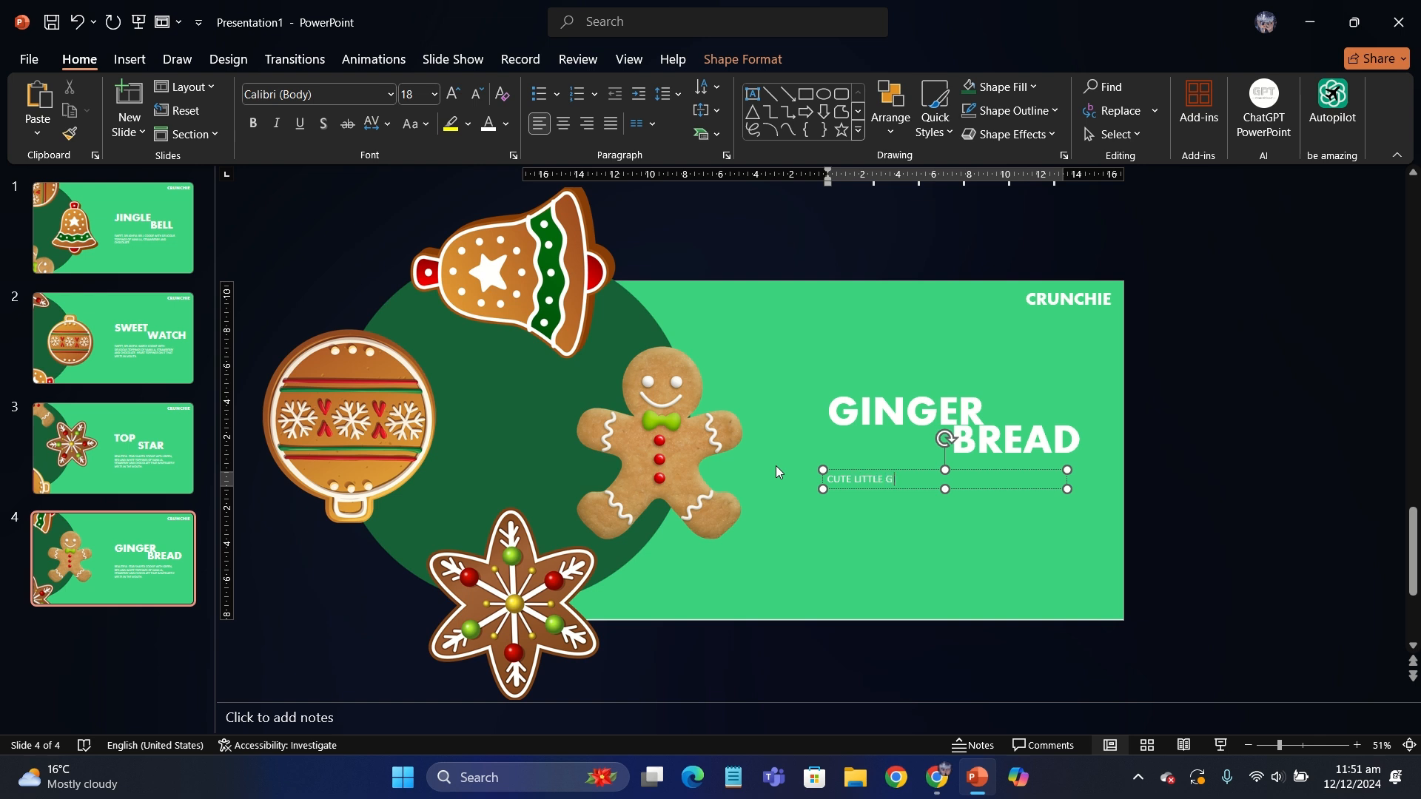
type("INGERBREAD COOKIE ")
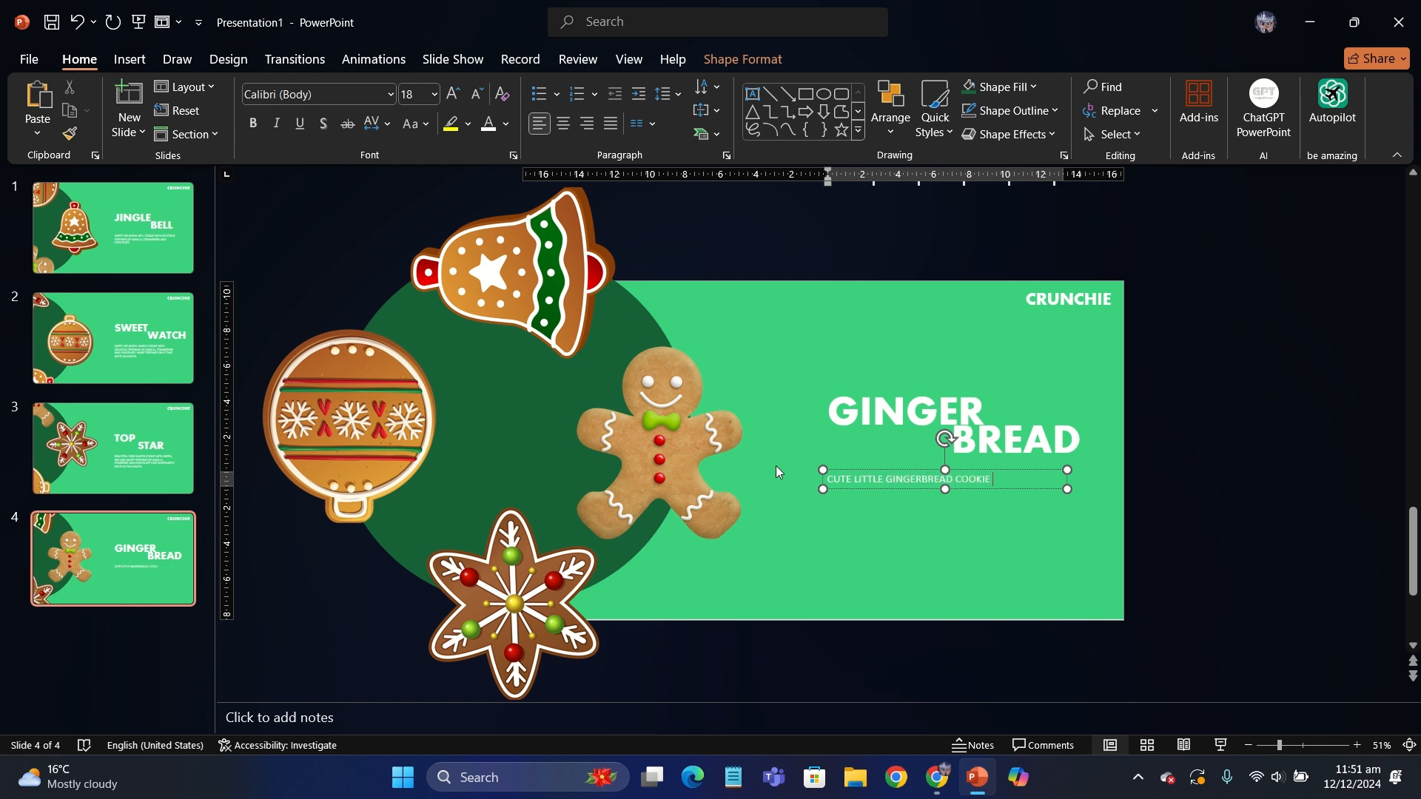
type("WITH STRAWBERRY")
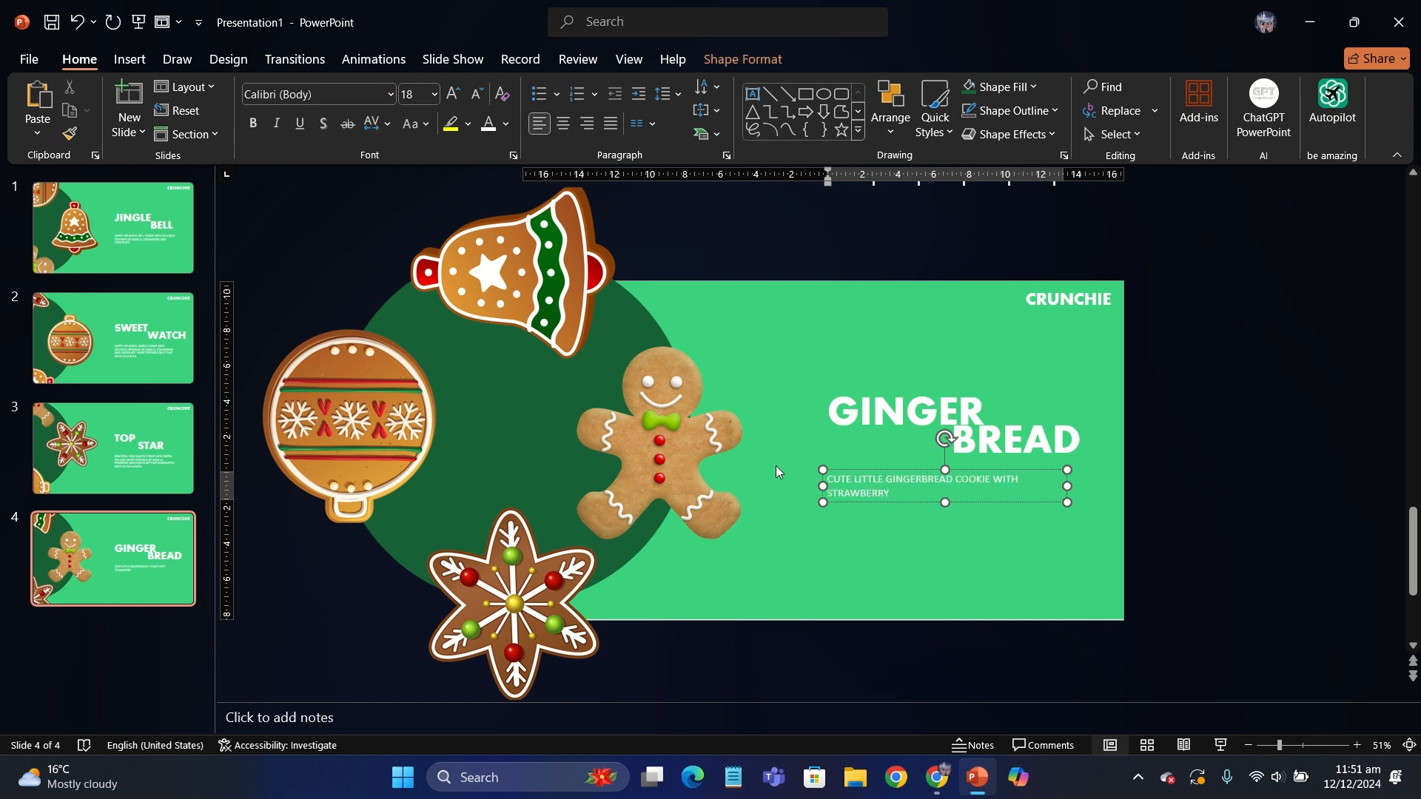
type(", VANILLA, AND CHERRY TOPPINGS THAT")
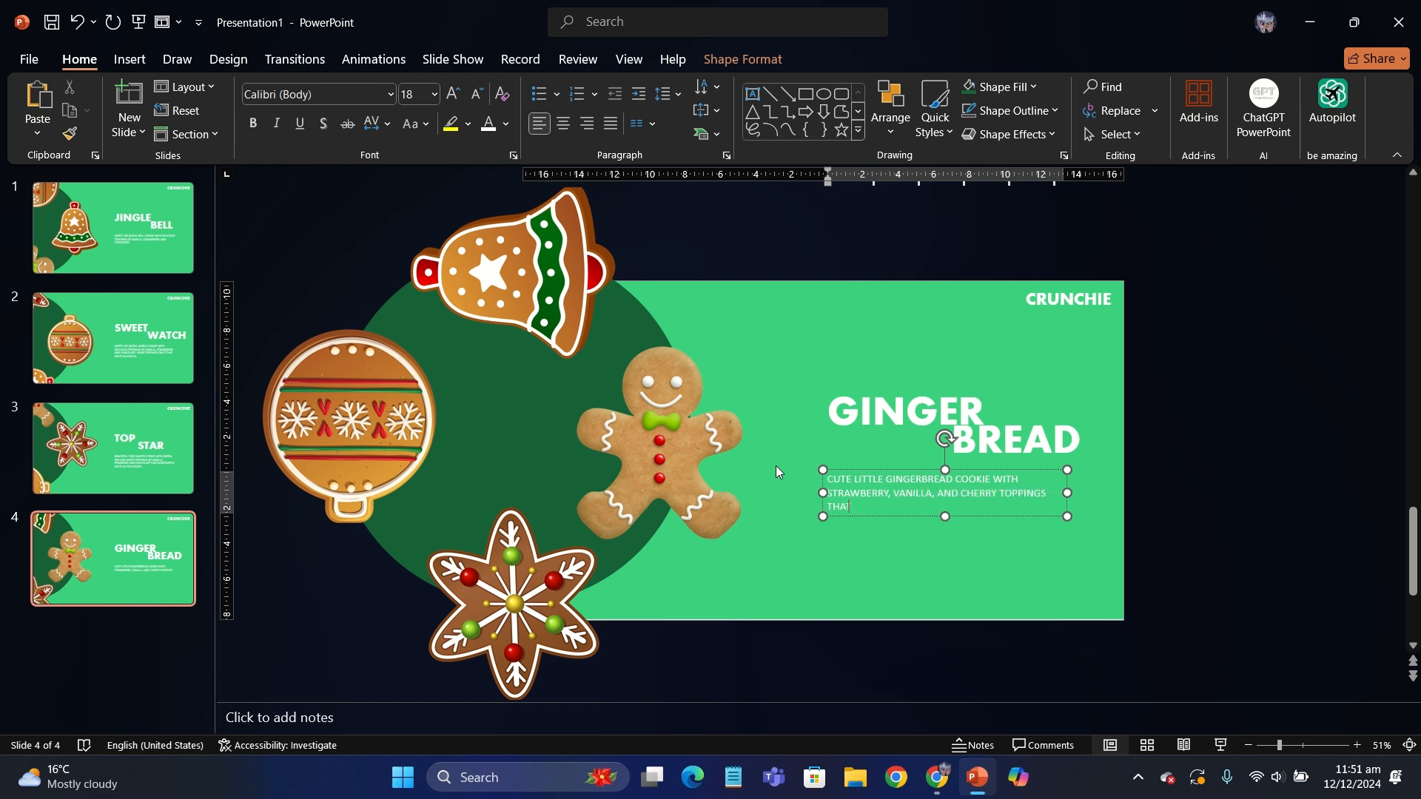
type(" FILL THE MOUTH WITH HEAVENLY C")
type("OODNESS")
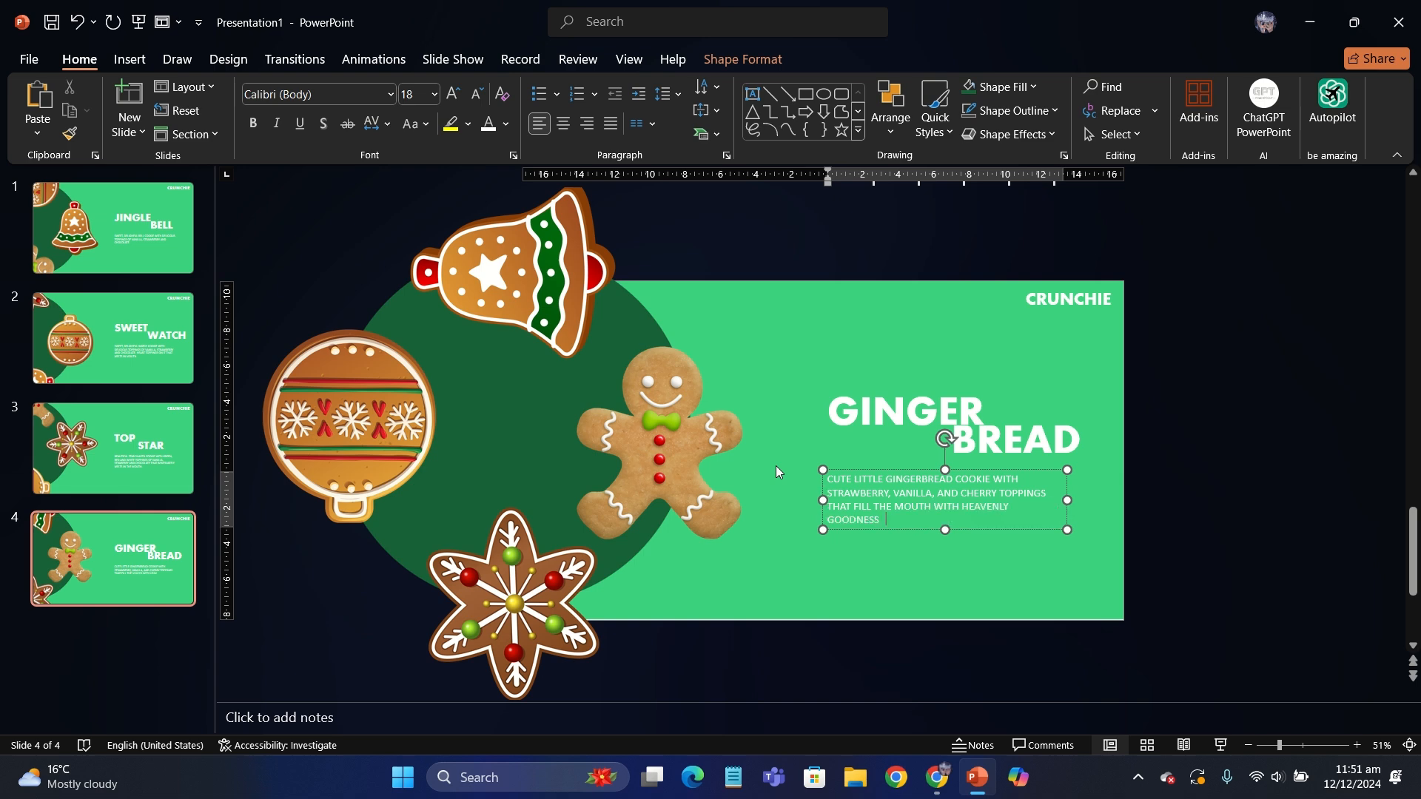
left_click(1152, 507)
- Select all four slides and apply the Morph transition to them
left_click(152, 321)
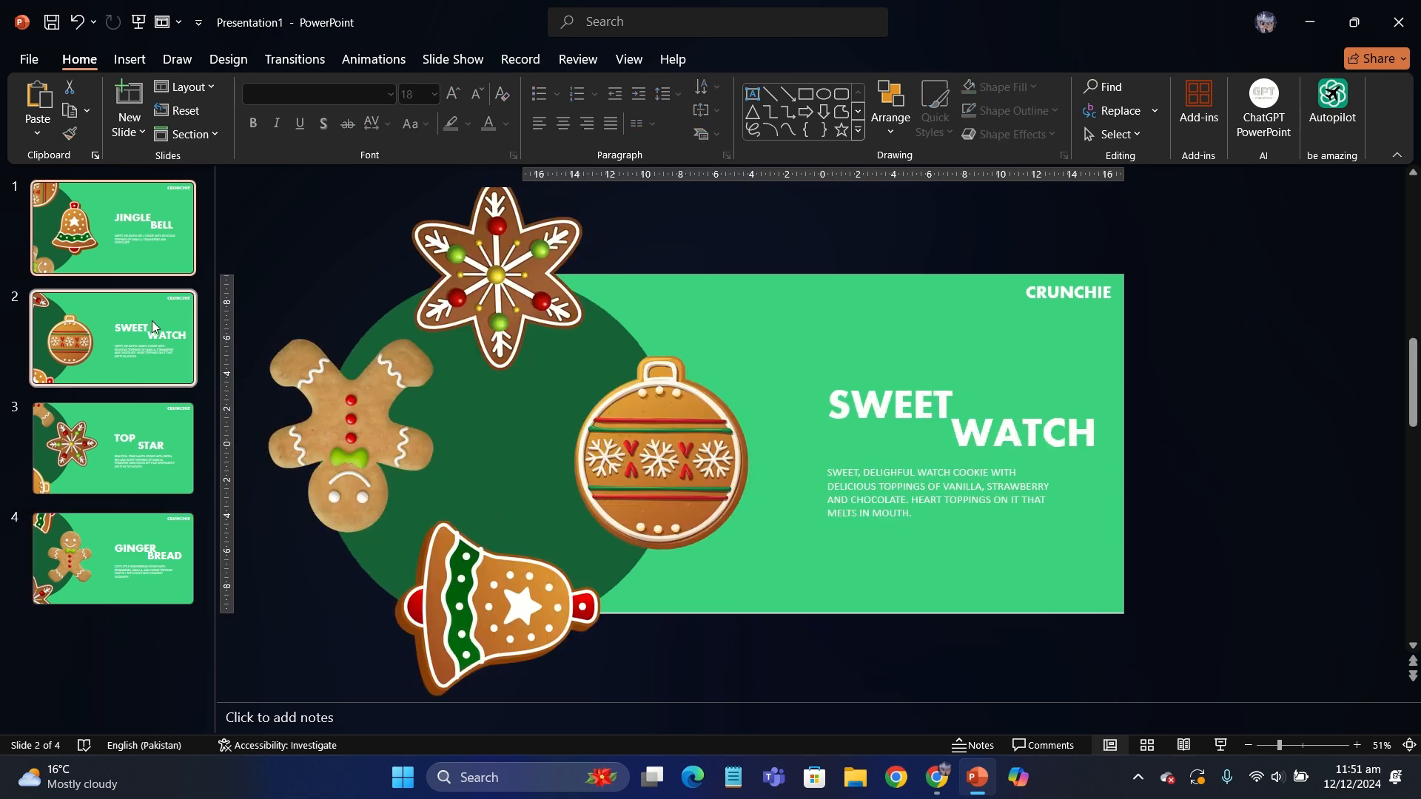
left_click(164, 448)
left_click(176, 528)
left_click(294, 60)
left_click(191, 110)
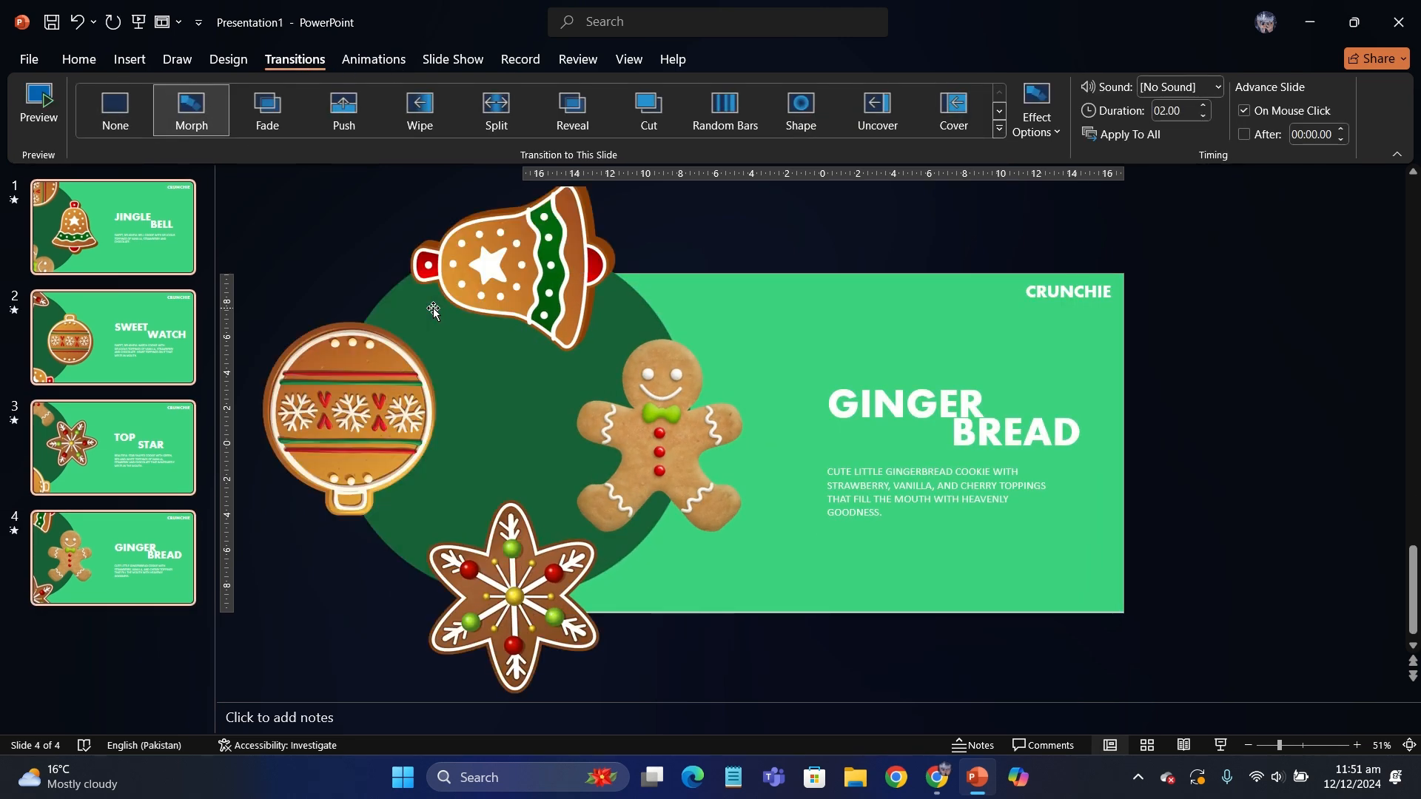
- Play the slide show from the first slide and advance through the cookie slides to check the Morph rotation
key("F5")
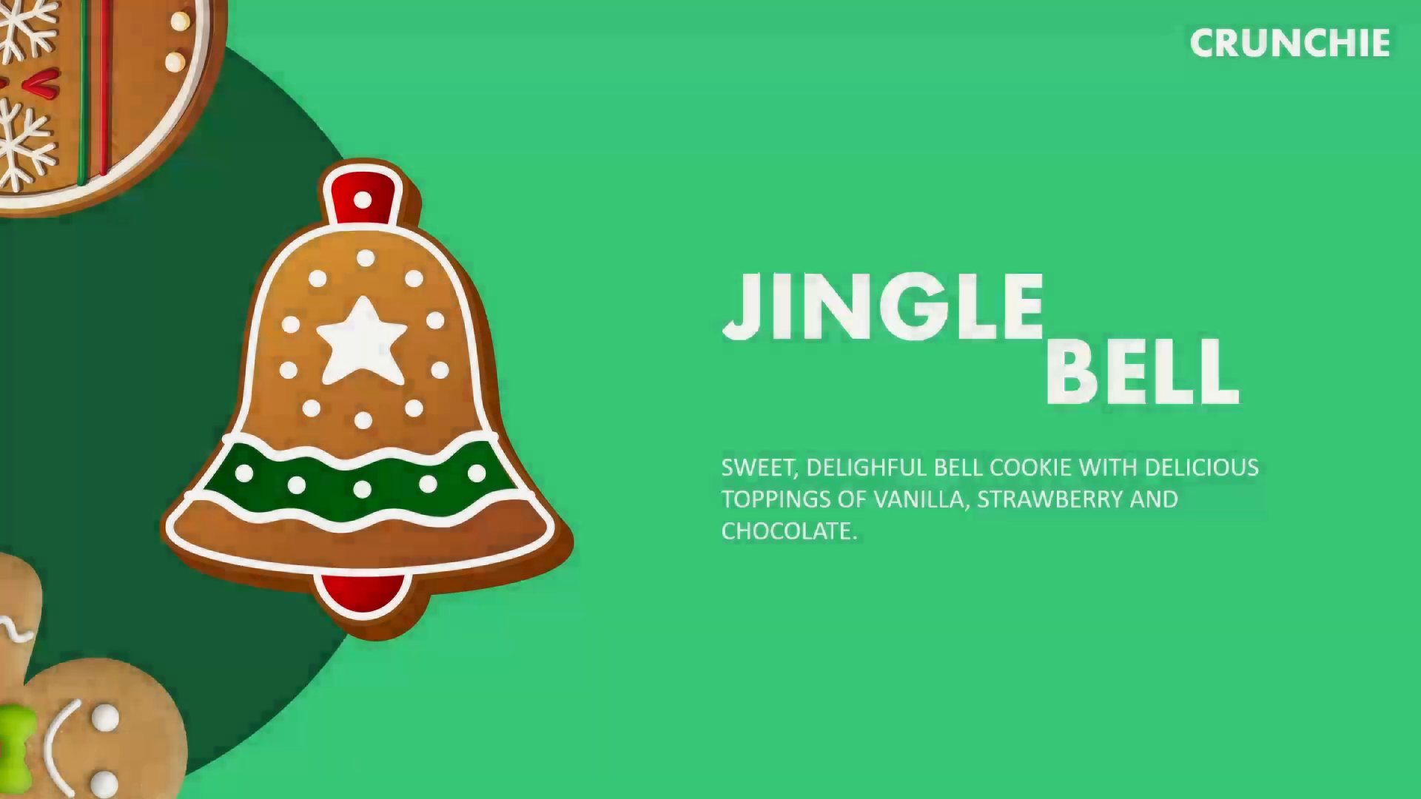
key("Right")
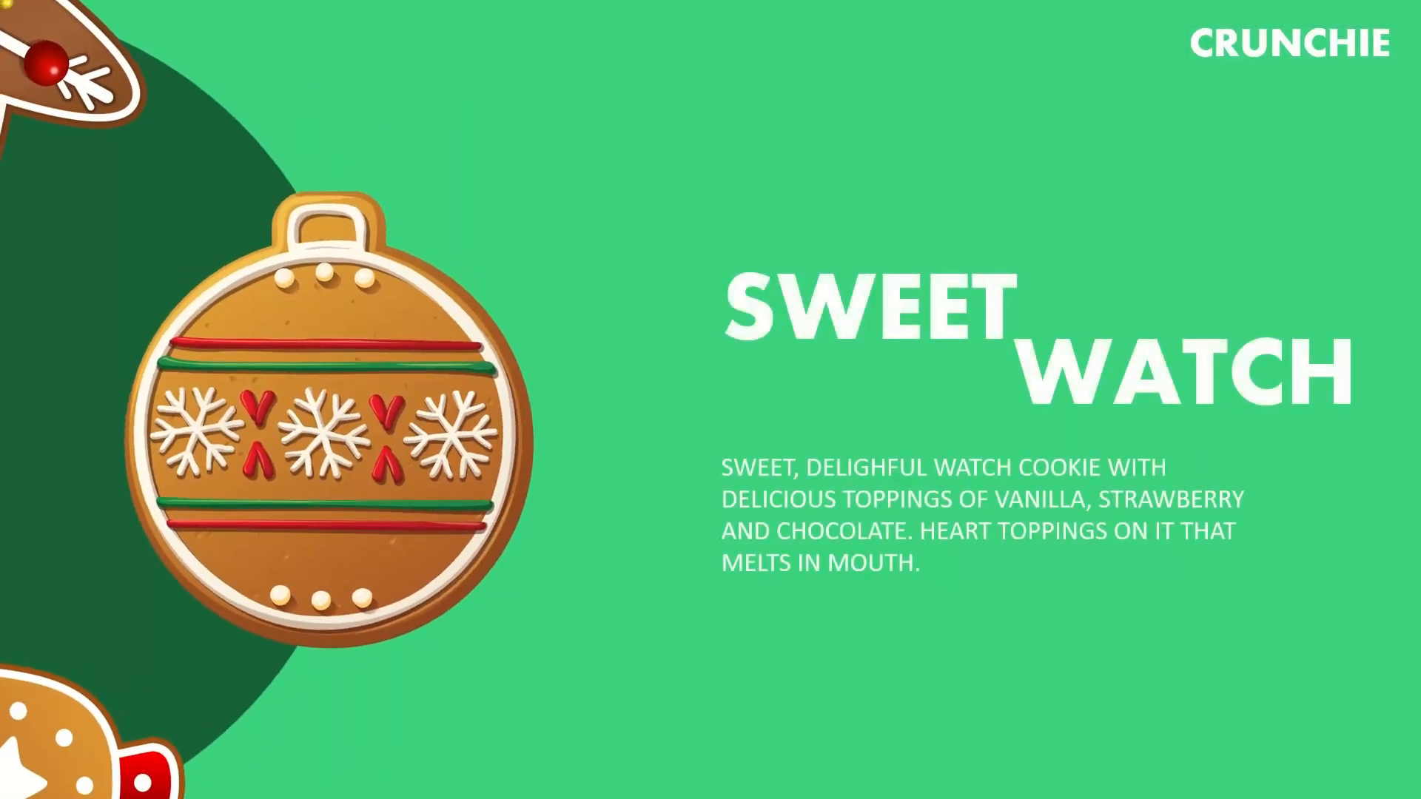
key("Right")
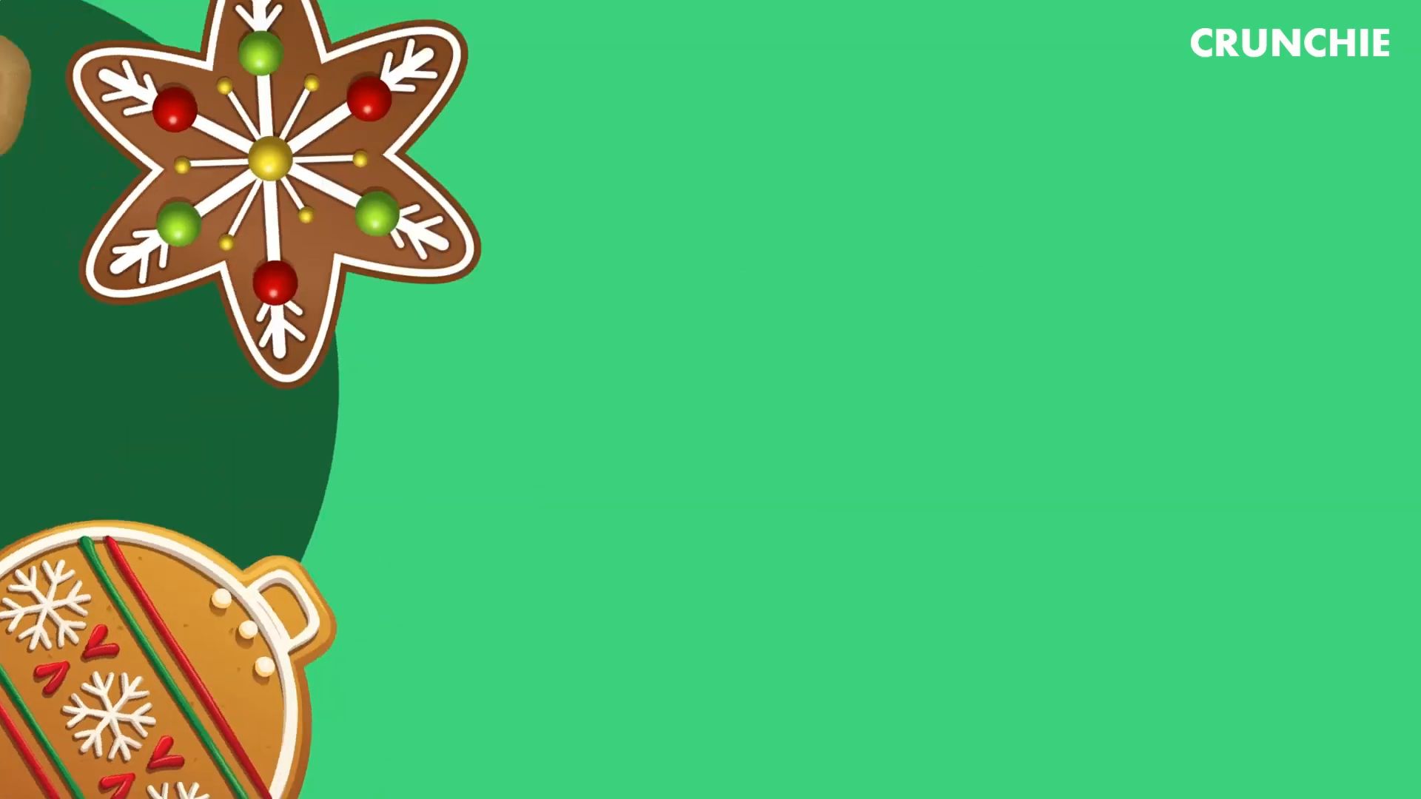